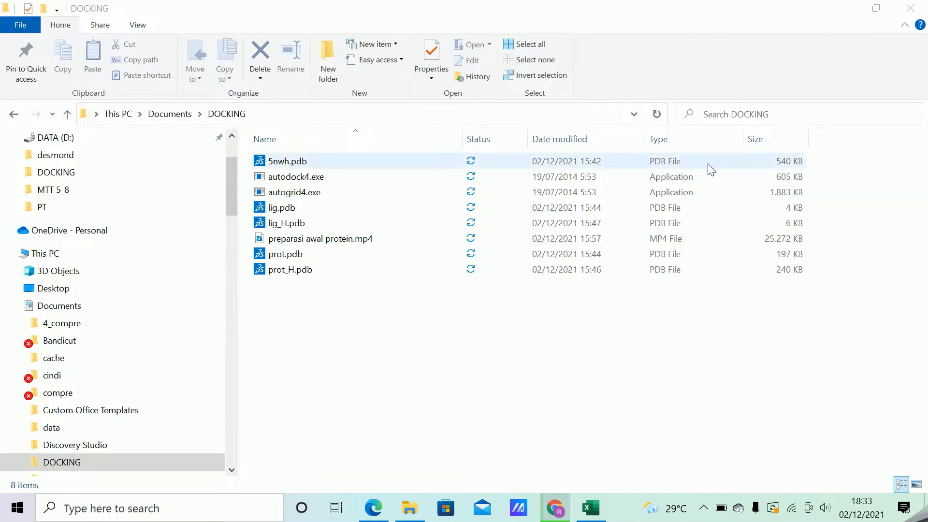
# - Launch AutoDockTools from the desktop, postponing the registration, and maximize its main window
pyautogui.click(842, 9)
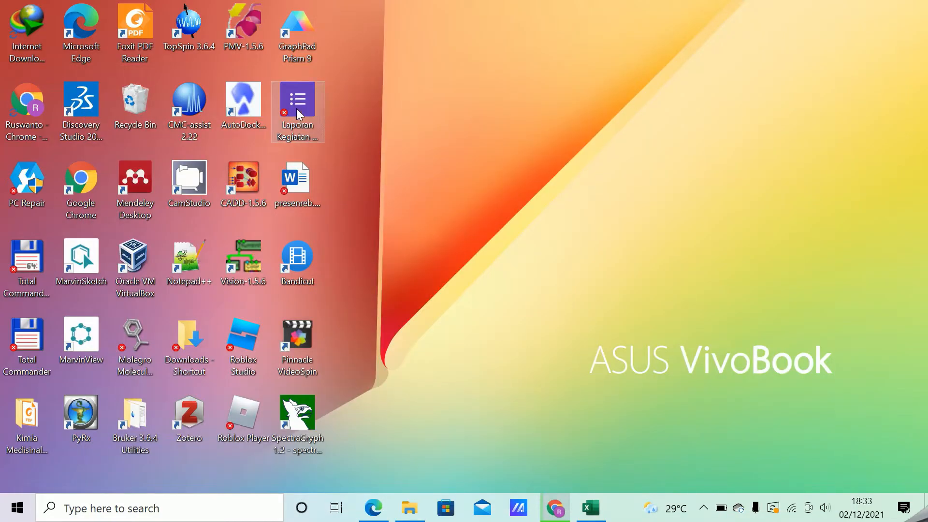
pyautogui.doubleClick(247, 106)
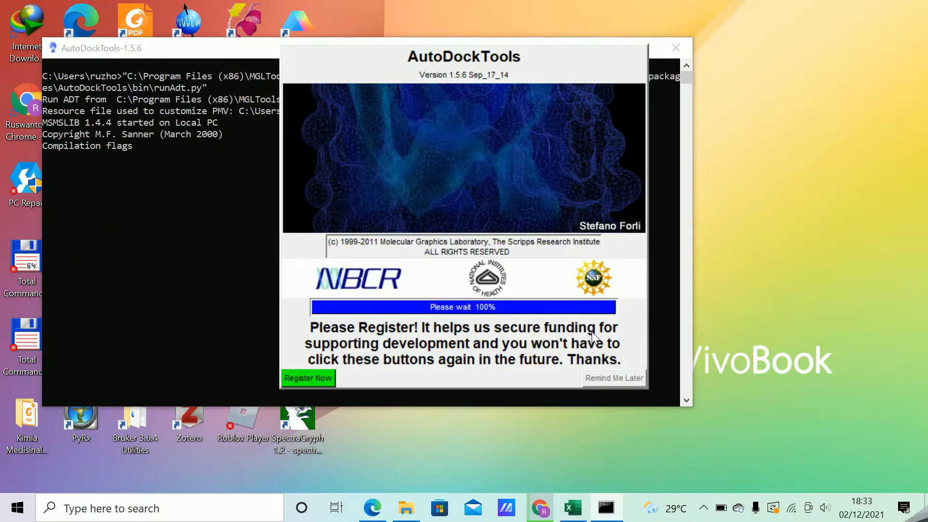
pyautogui.click(618, 378)
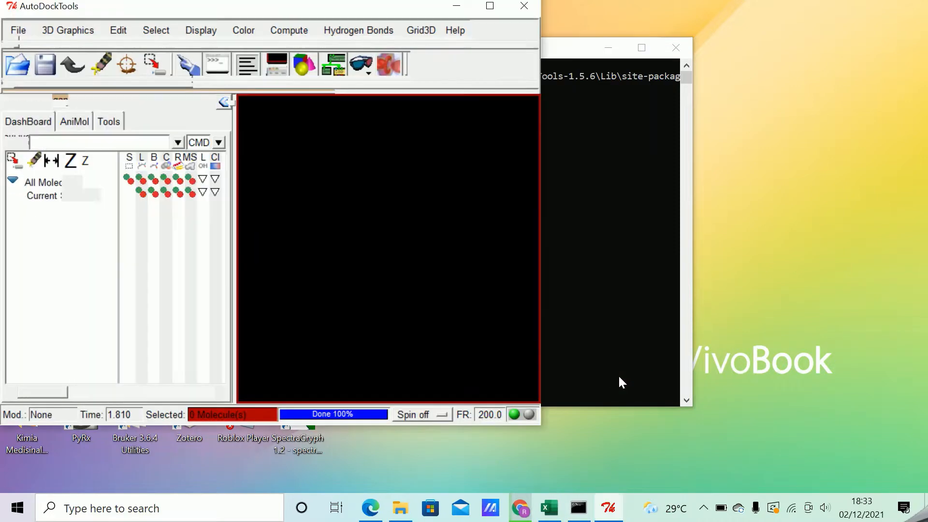
pyautogui.click(489, 5)
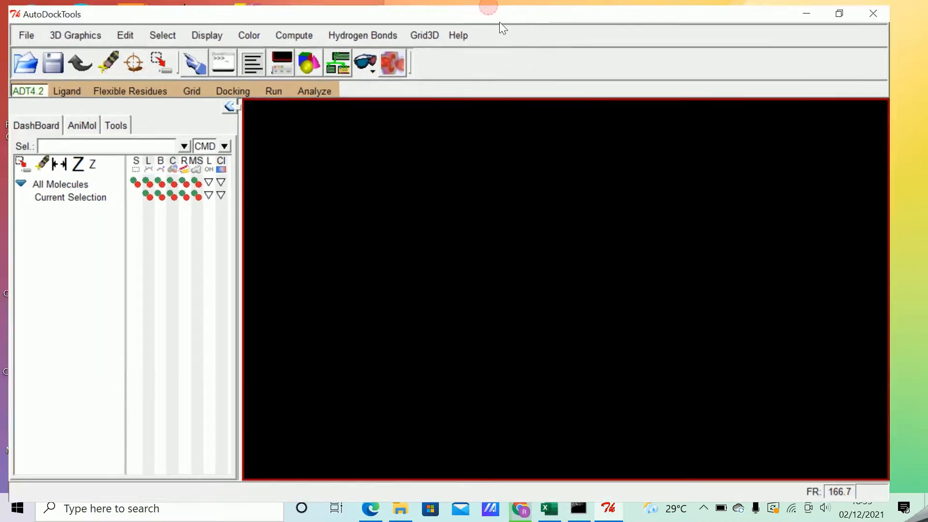
# - Switch to File Explorer and copy the full path of the DOCKING folder in Documents
pyautogui.click(444, 428)
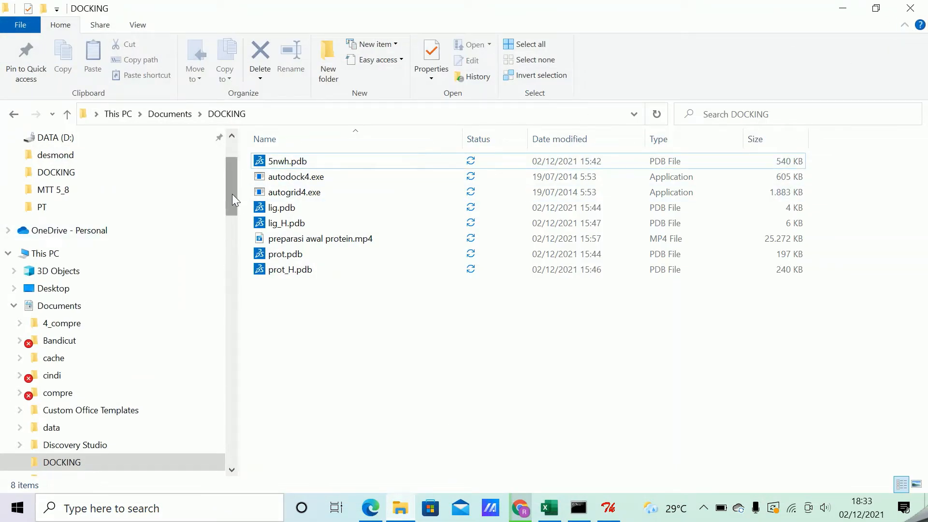
pyautogui.moveTo(232, 193); pyautogui.dragTo(233, 174)
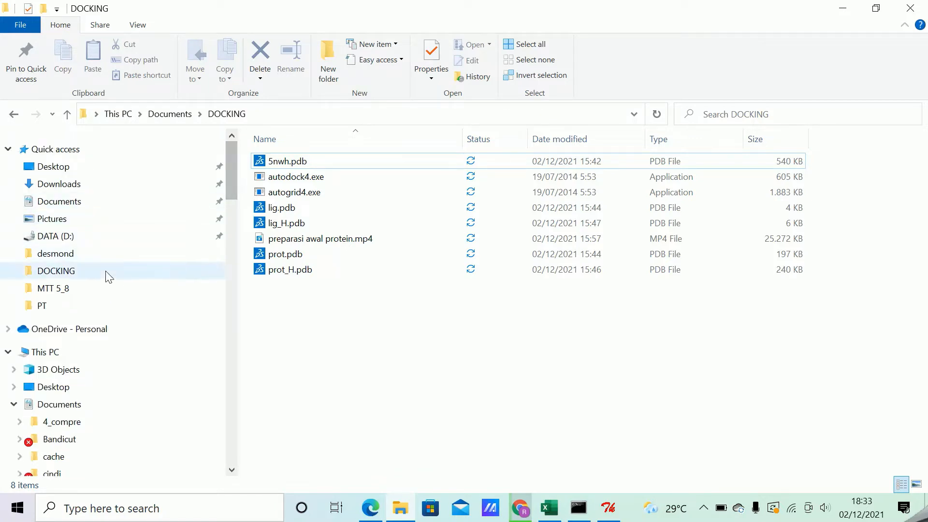
pyautogui.click(77, 272)
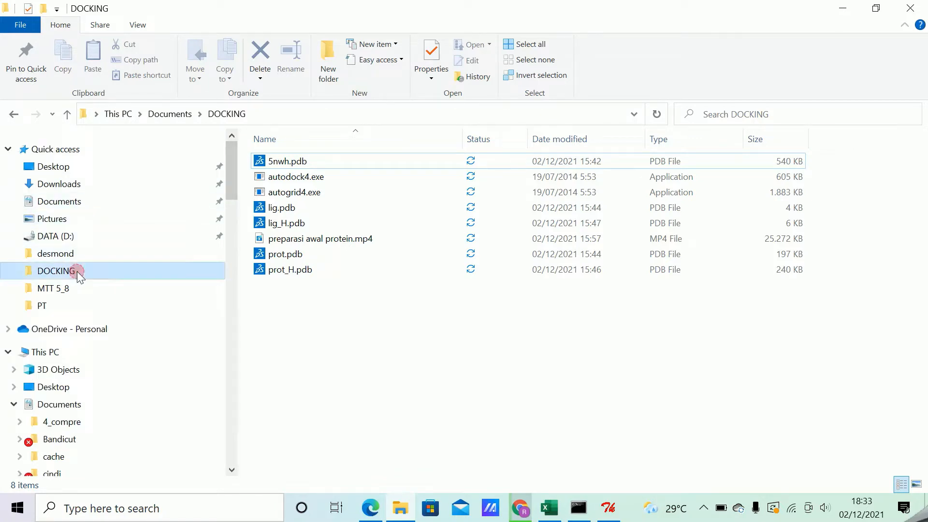
pyautogui.click(256, 115)
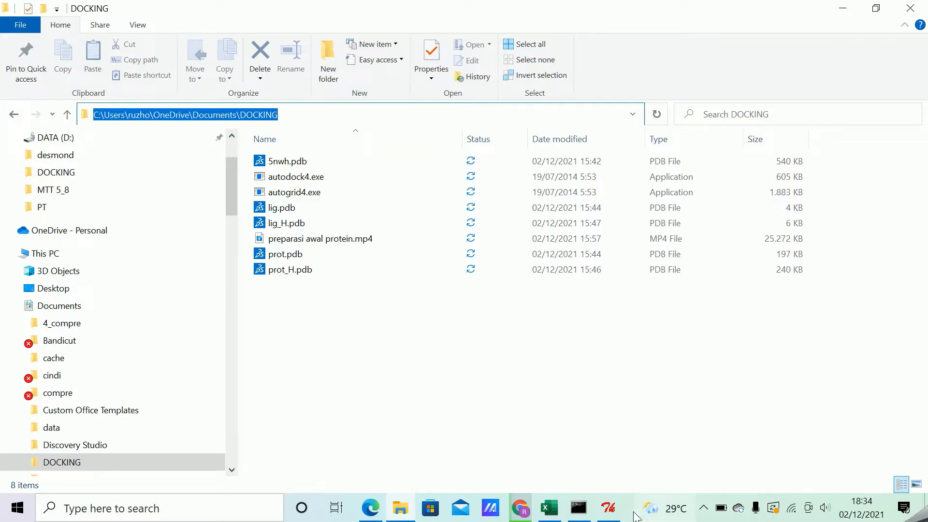
# - Return to AutoDockTools and enter the copied DOCKING folder path as the Startup Directory in the user preferences
pyautogui.click(610, 508)
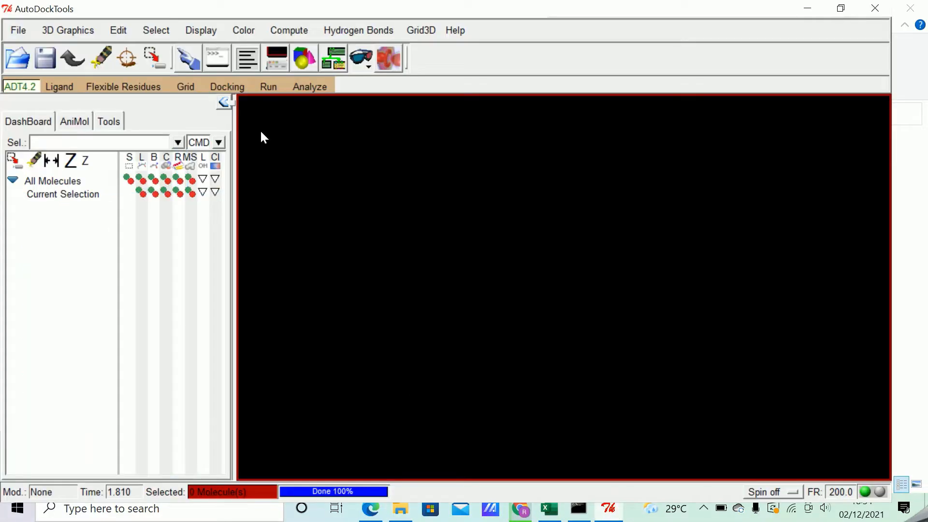
pyautogui.click(18, 31)
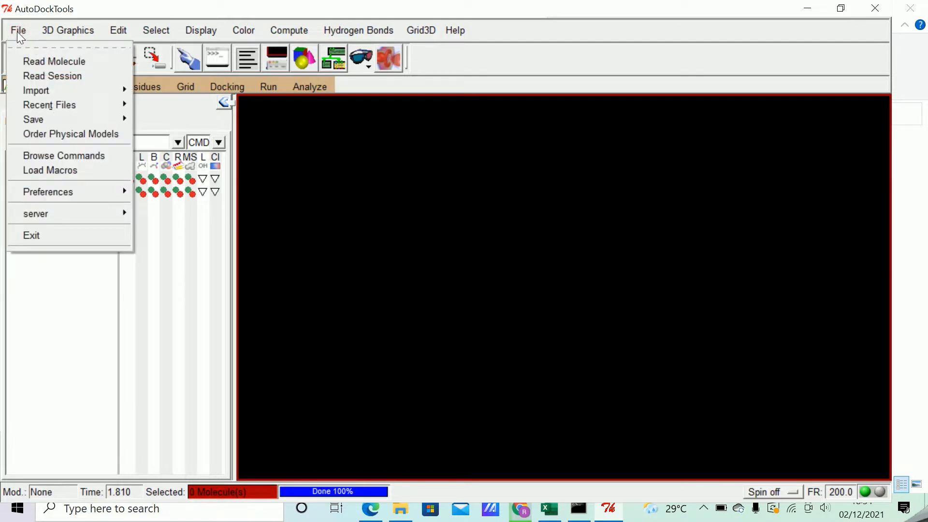
pyautogui.moveTo(88, 188)
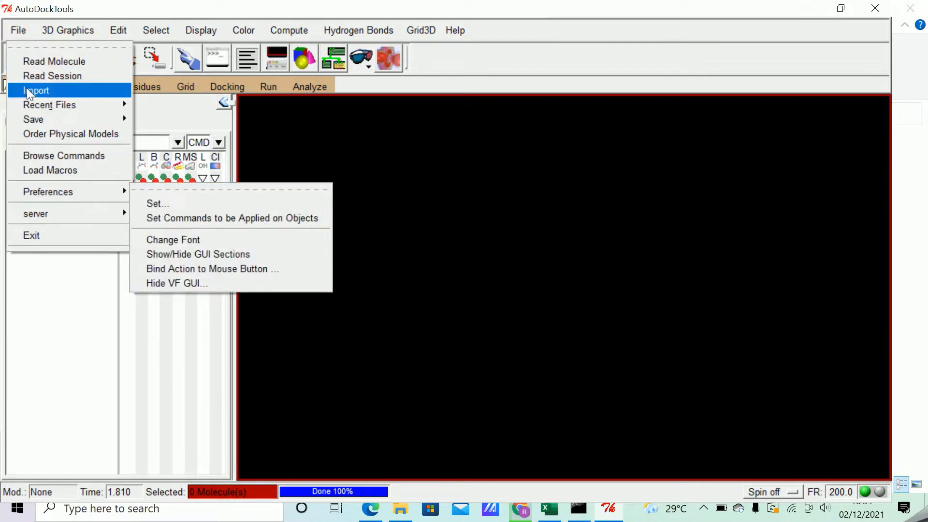
pyautogui.click(169, 204)
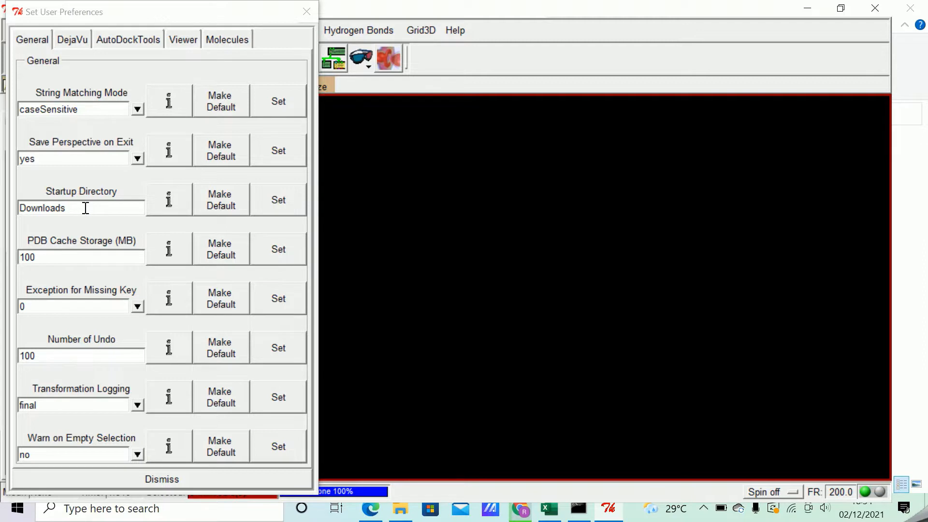
pyautogui.moveTo(85, 208); pyautogui.dragTo(11, 209)
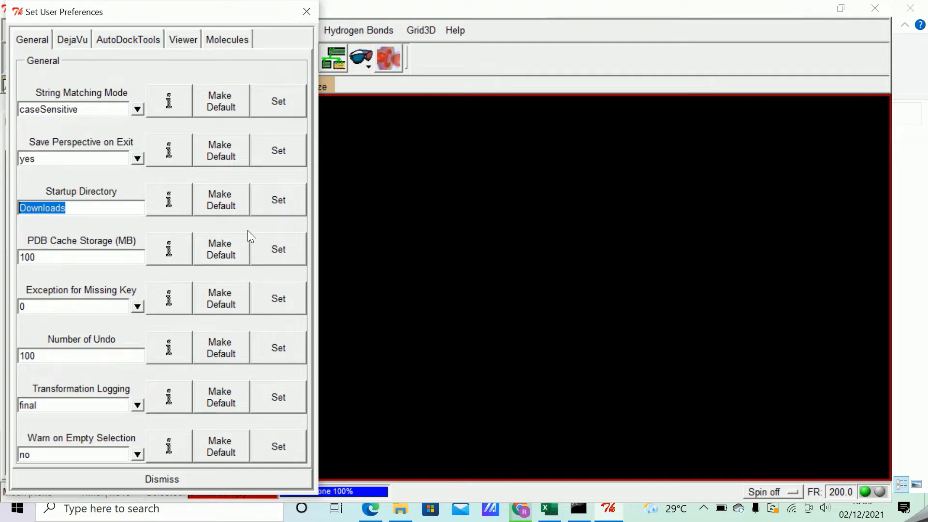
pyautogui.hotkey('ctrl', 'v')
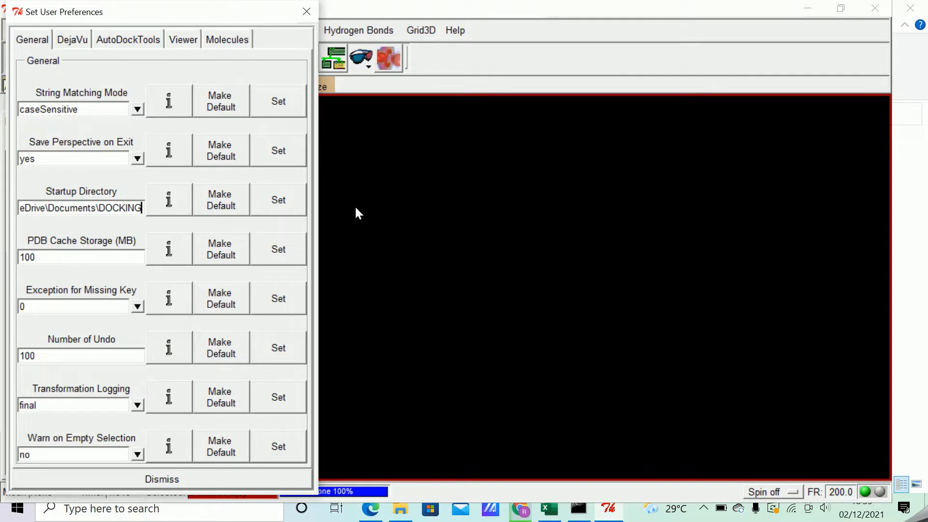
# - Examine the Startup Directory path from its beginning to its end to check that it is complete
pyautogui.press('Left')
pyautogui.press('Left')
pyautogui.press('Left')
pyautogui.press('Left')
pyautogui.press('Left')
pyautogui.press('Left')
pyautogui.press('Left')
pyautogui.press('Left')
pyautogui.press('Left')
pyautogui.press('Left')
pyautogui.press('Left')
pyautogui.press('Left')
pyautogui.press('Left')
pyautogui.press('Left')
pyautogui.press('Left')
pyautogui.press('Left')
pyautogui.press('Left')
pyautogui.press('Left')
pyautogui.press('Left')
pyautogui.press('Left')
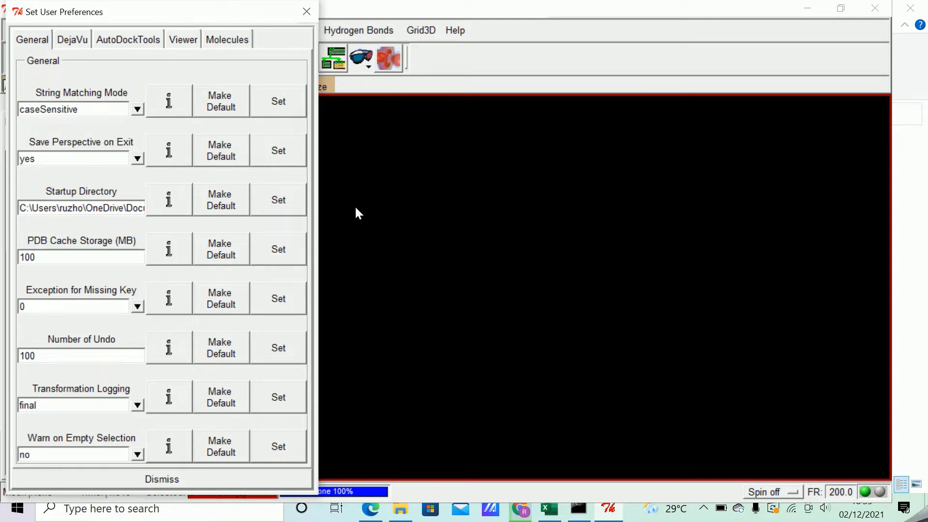
pyautogui.press('Right')
pyautogui.press('Right')
pyautogui.press('Right')
pyautogui.press('Right')
pyautogui.press('Right')
pyautogui.press('Right')
pyautogui.press('Right')
pyautogui.press('Right')
pyautogui.press('Right')
pyautogui.press('Right')
pyautogui.press('Right')
pyautogui.press('Right')
pyautogui.press('Right')
pyautogui.press('Right')
pyautogui.press('Right')
pyautogui.press('Right')
pyautogui.press('Right')
pyautogui.press('Right')
pyautogui.press('Right')
pyautogui.press('Right')
pyautogui.press('Right')
pyautogui.press('Right')
pyautogui.press('Right')
pyautogui.press('Right')
pyautogui.press('Right')
pyautogui.press('Right')
pyautogui.press('Right')
pyautogui.press('Right')
pyautogui.press('Right')
pyautogui.press('Right')
pyautogui.press('Right')
pyautogui.press('Right')
pyautogui.press('Right')
pyautogui.press('Right')
pyautogui.press('Right')
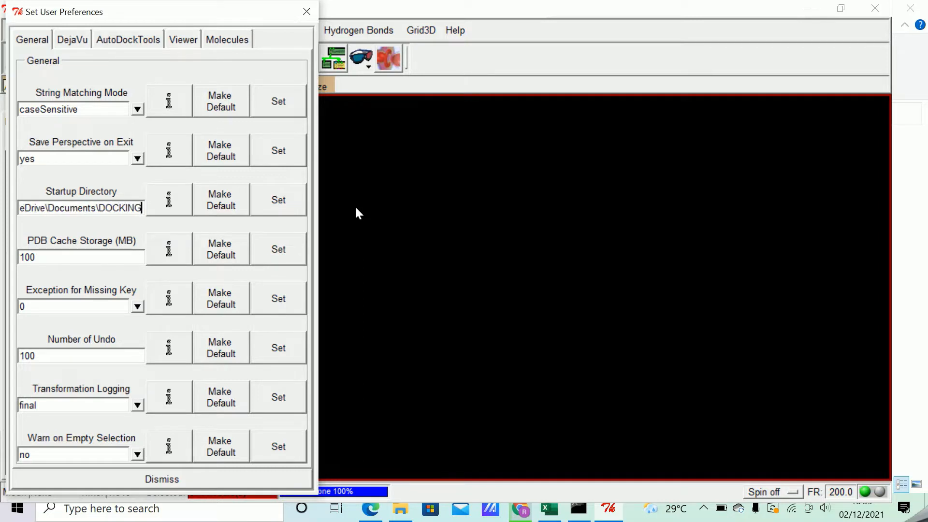
# - Apply the new Startup Directory and close the user preferences
pyautogui.click(285, 204)
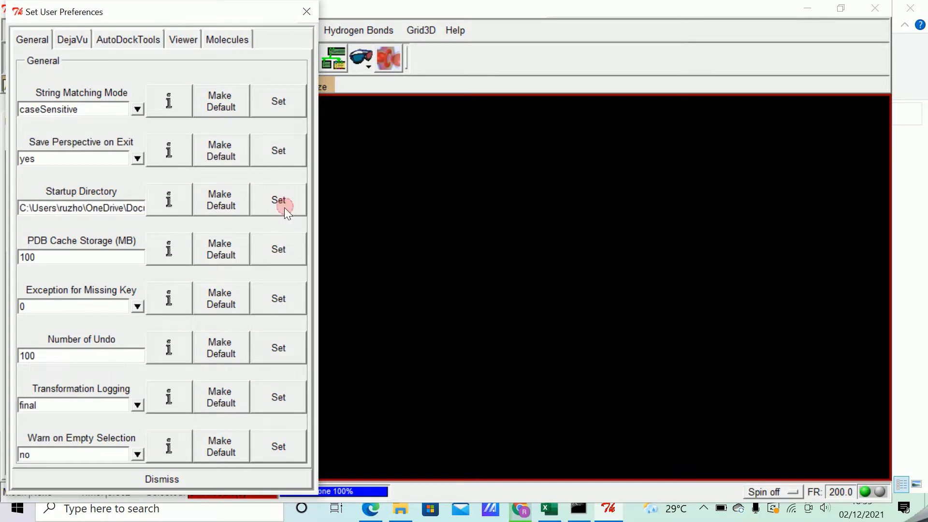
pyautogui.click(176, 479)
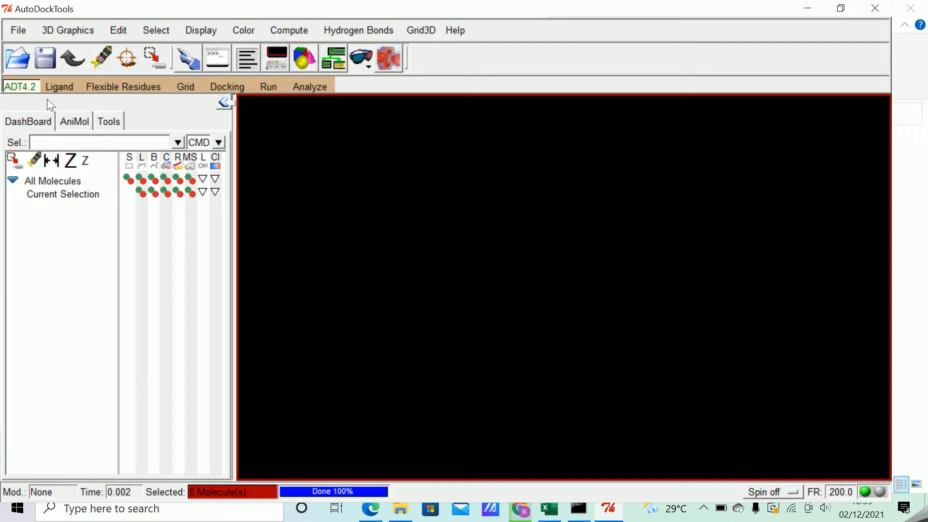
# - Open lig_H.pdb from the DOCKING folder as the ligand, filtering for PDB files, and accept its setup summary
pyautogui.click(57, 87)
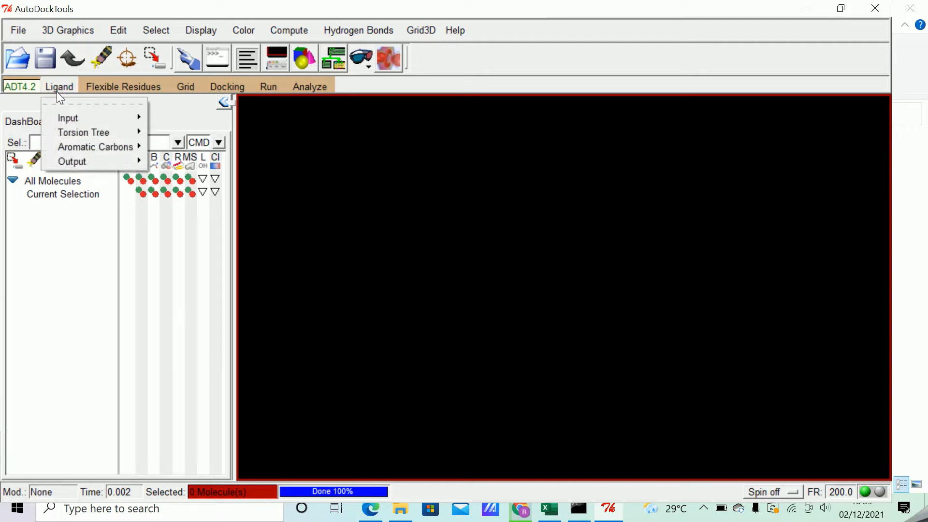
pyautogui.moveTo(80, 117)
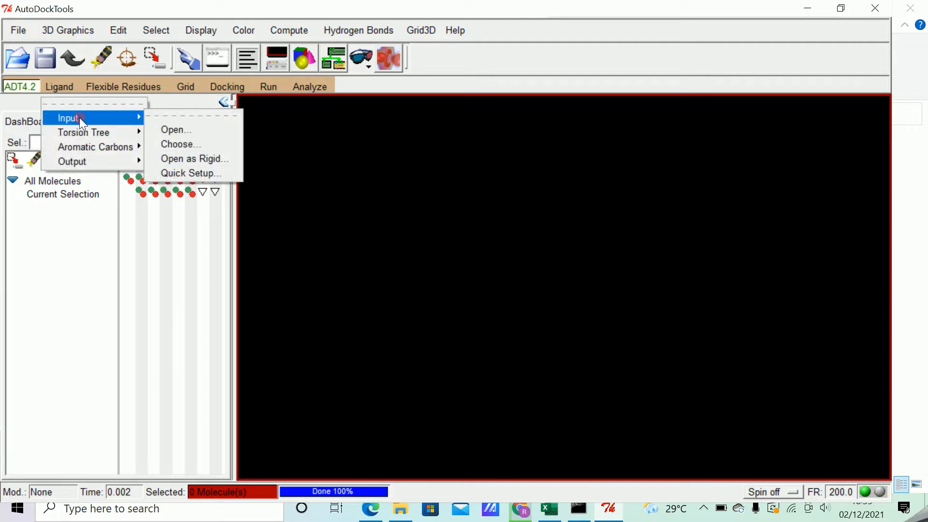
pyautogui.click(190, 129)
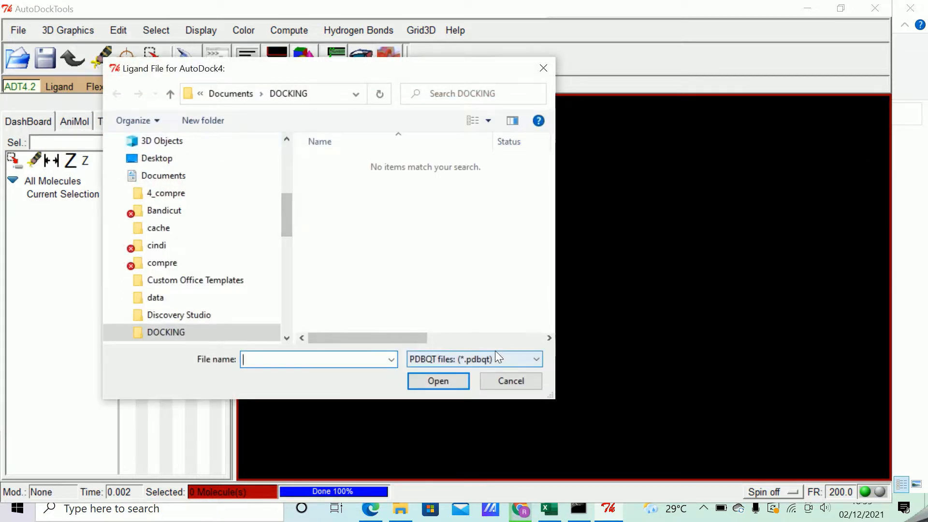
pyautogui.click(523, 360)
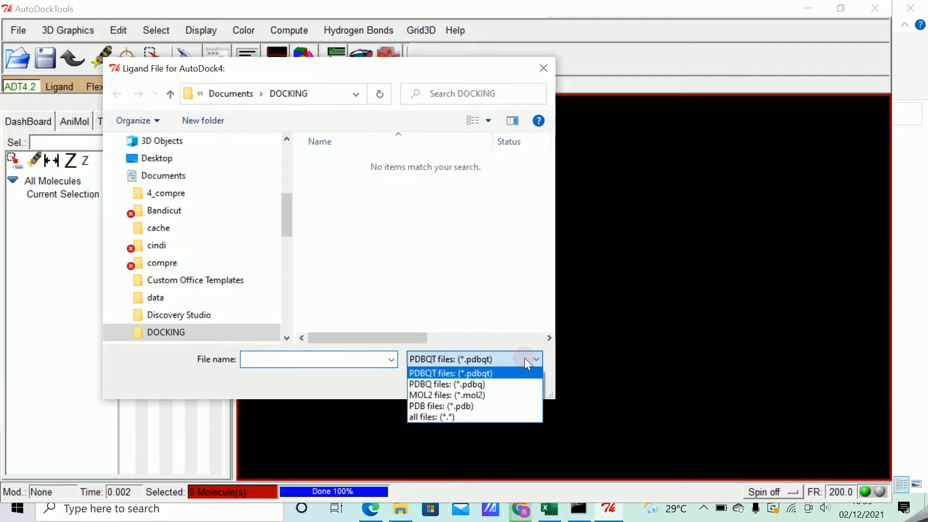
pyautogui.click(441, 405)
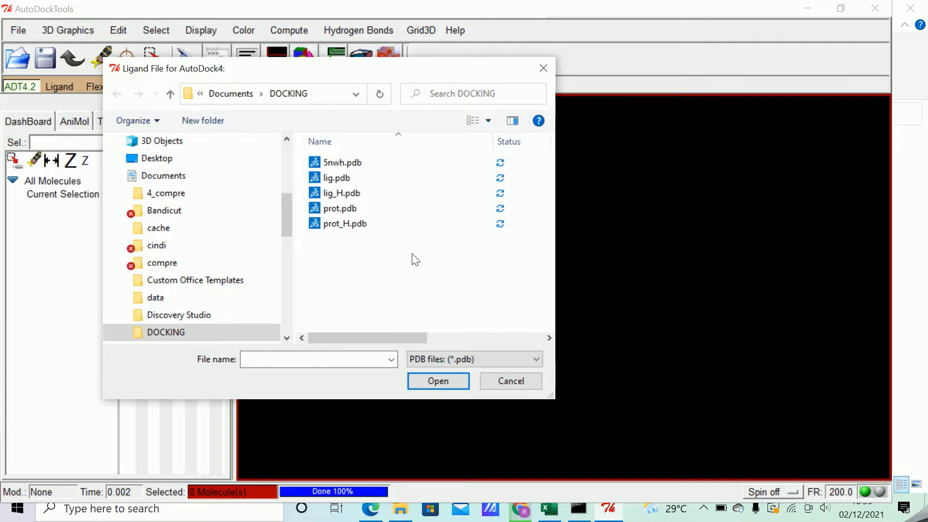
pyautogui.click(354, 196)
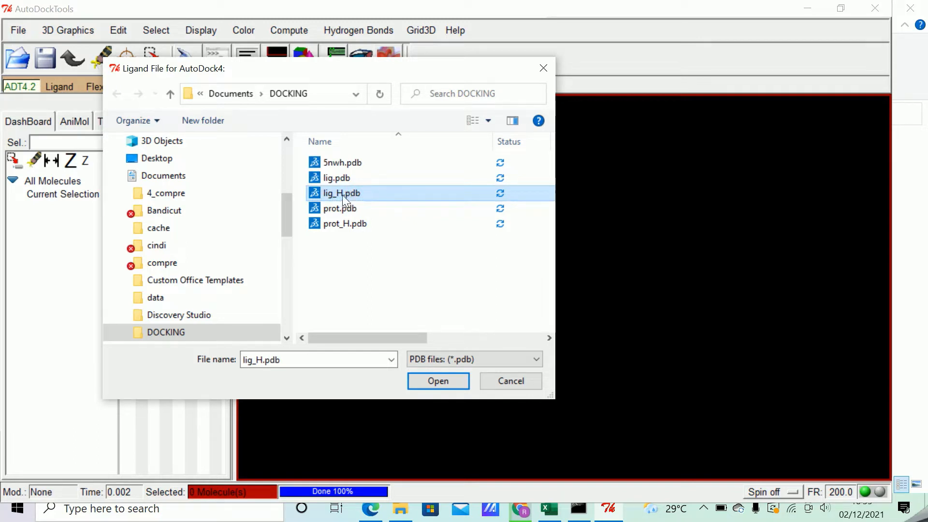
pyautogui.click(437, 381)
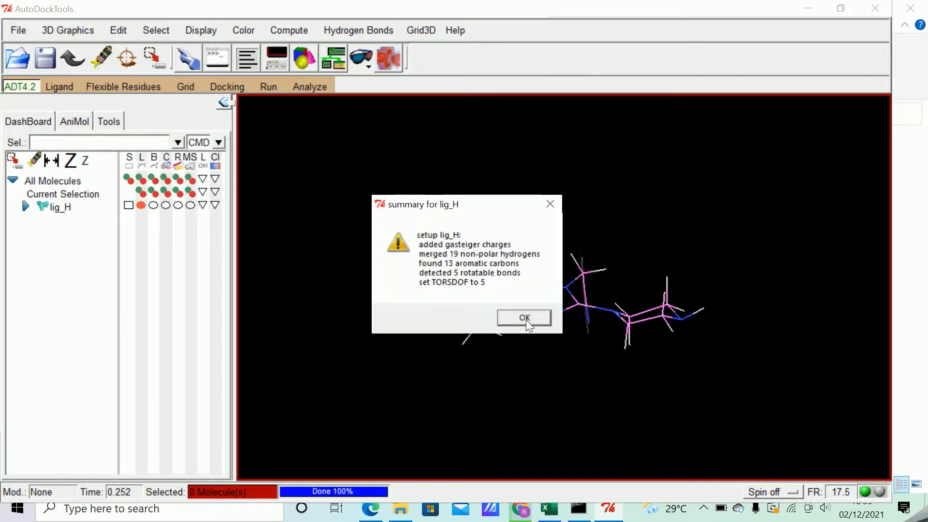
pyautogui.click(529, 320)
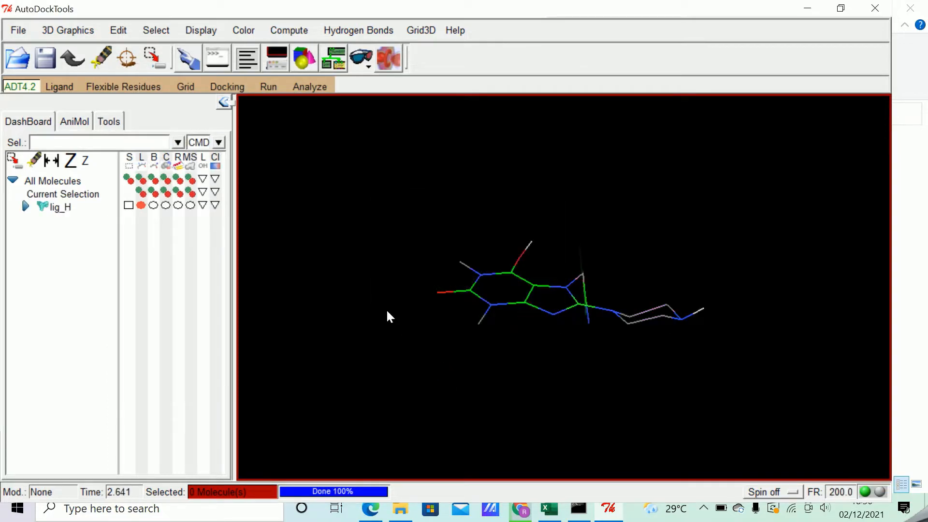
# - Detect the root of the ligand's torsion tree
pyautogui.click(60, 88)
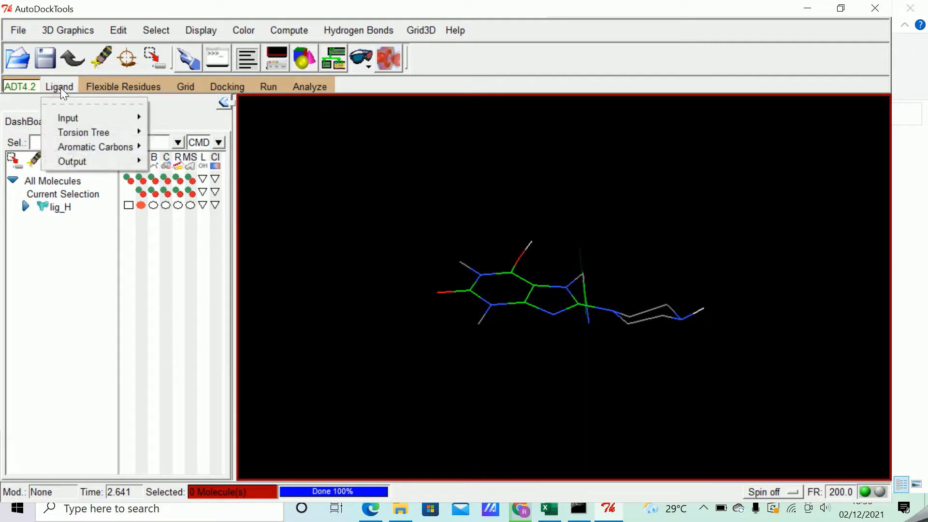
pyautogui.moveTo(83, 134)
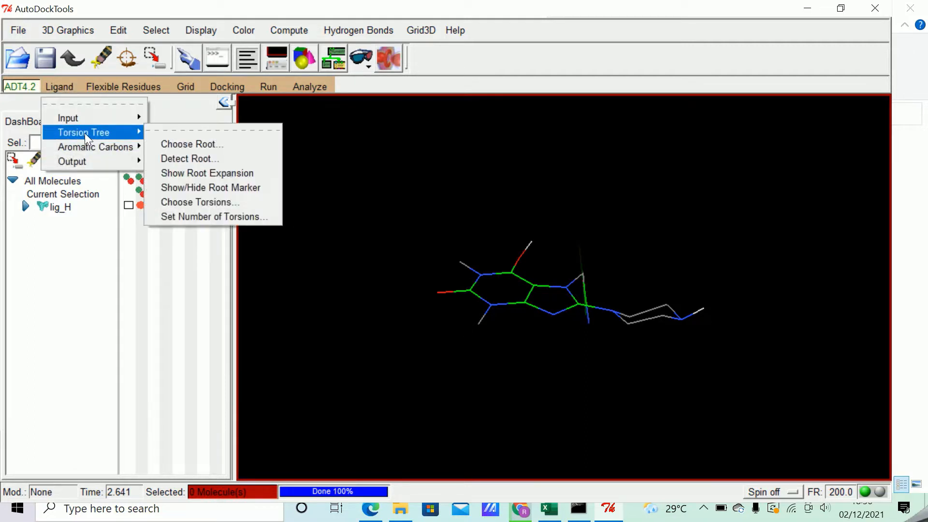
pyautogui.click(202, 162)
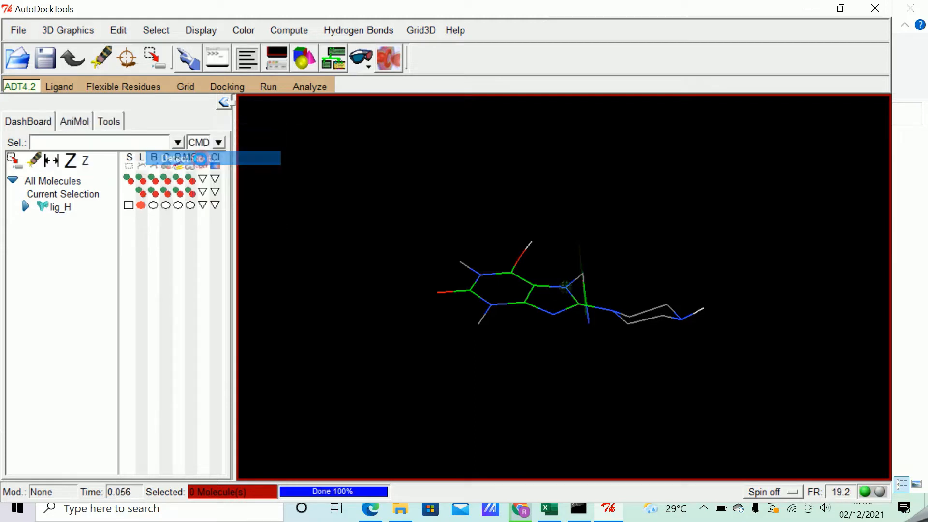
# - Open the torsion choices for the ligand and accept the rotatable bonds as detected
pyautogui.click(60, 89)
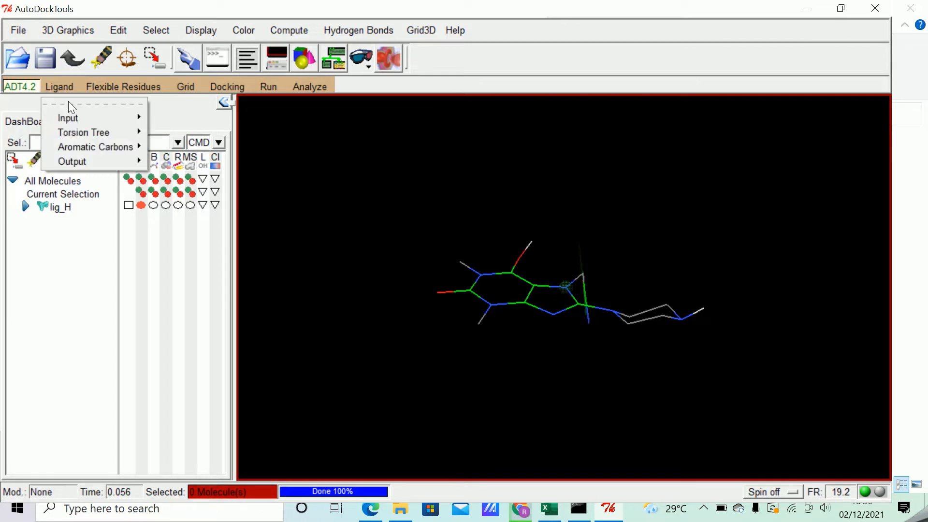
pyautogui.moveTo(97, 133)
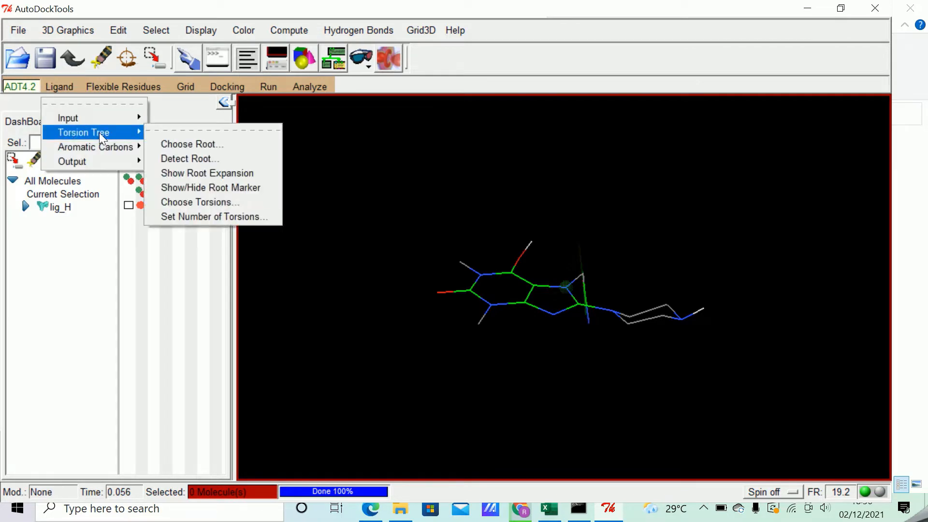
pyautogui.click(208, 203)
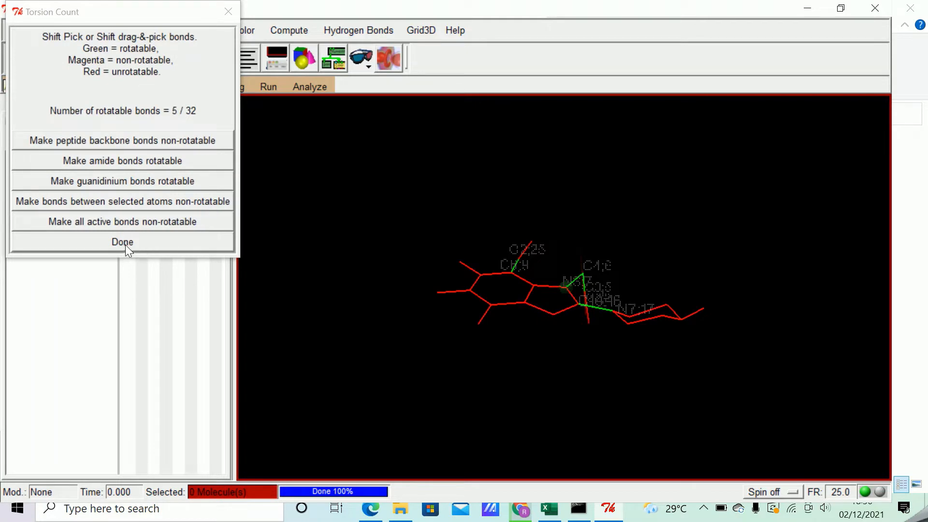
pyautogui.click(126, 244)
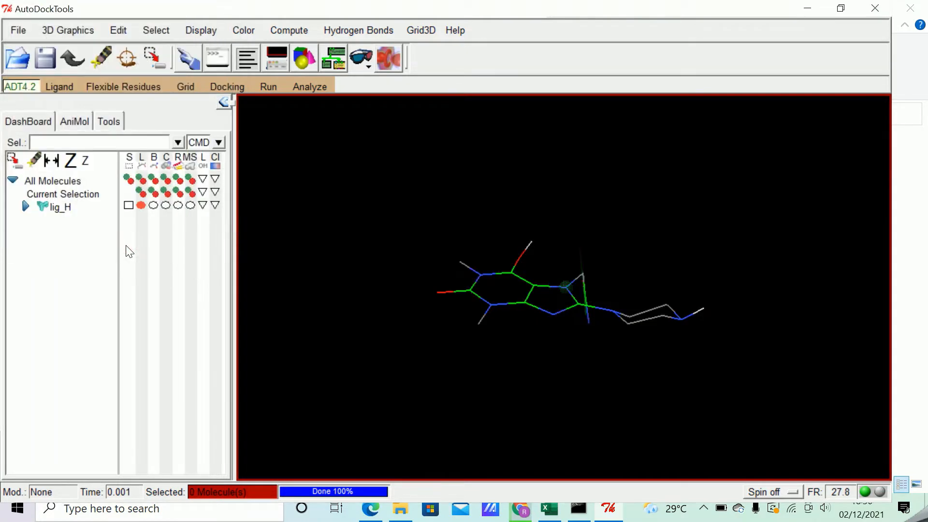
# - Save the prepared ligand as lig_H.pdbqt in the DOCKING folder
pyautogui.click(60, 87)
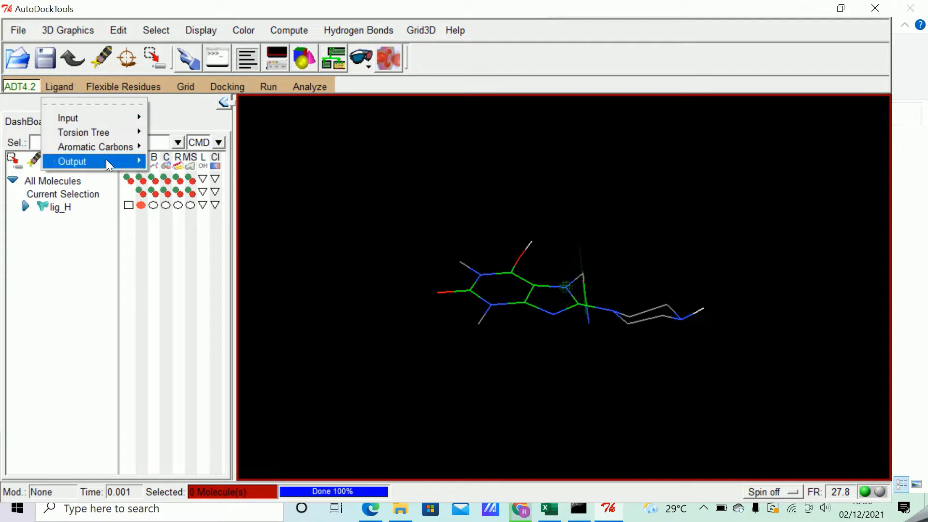
pyautogui.moveTo(109, 160)
pyautogui.click(169, 176)
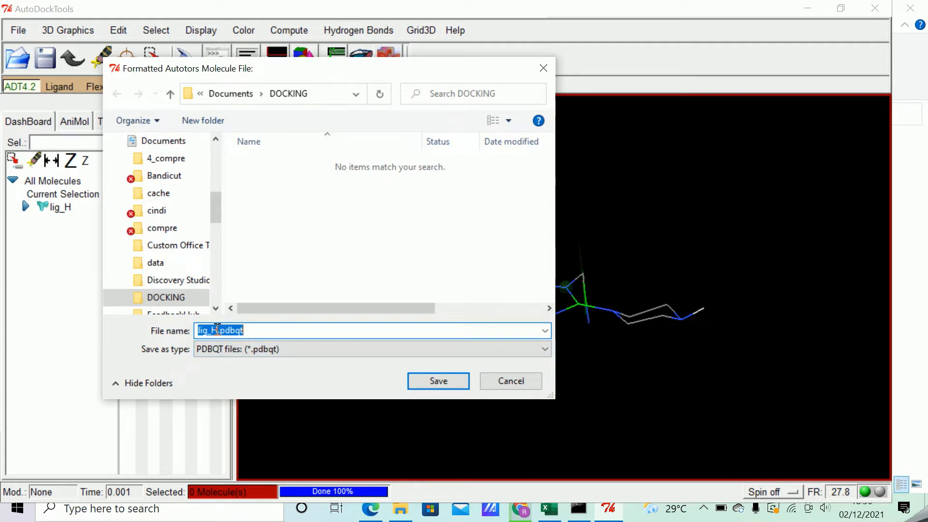
pyautogui.click(217, 330)
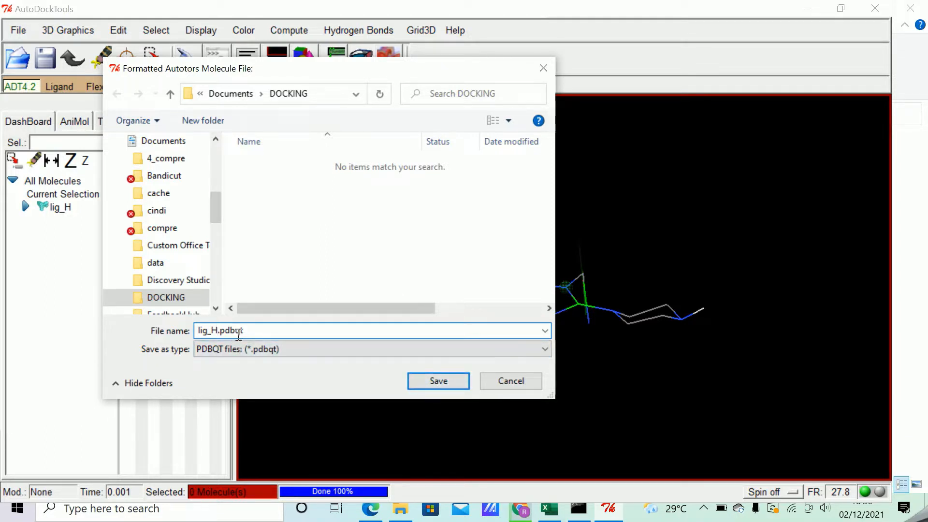
pyautogui.click(219, 331)
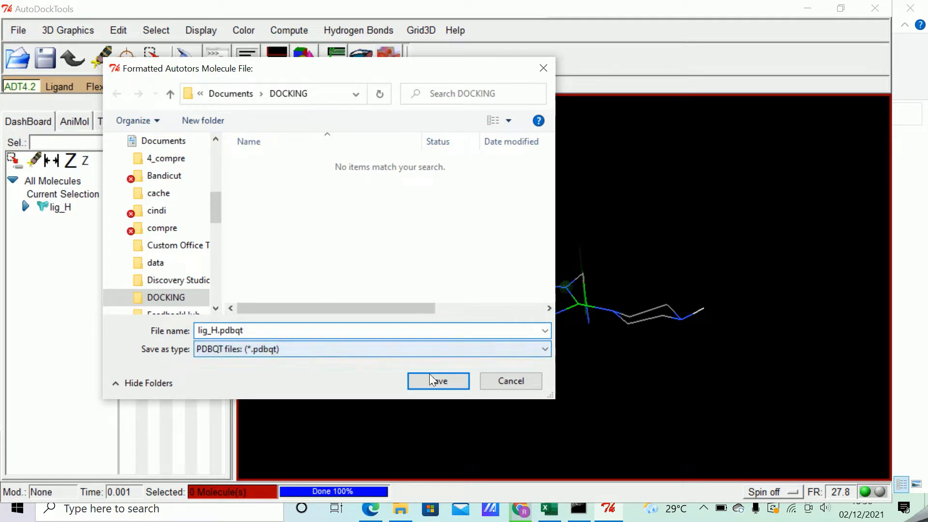
pyautogui.click(439, 382)
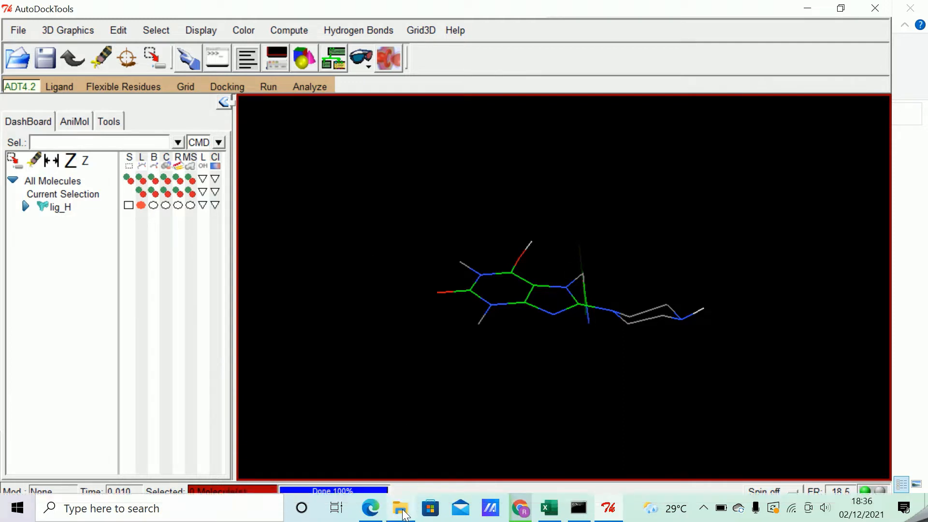
# - Check the DOCKING folder in File Explorer for the saved lig_H.pdbqt file and return to AutoDockTools
pyautogui.click(405, 513)
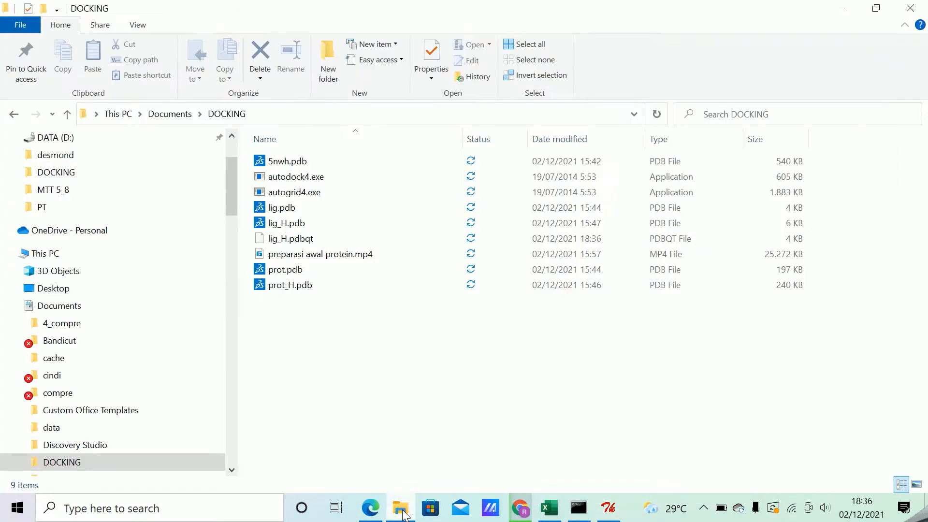
pyautogui.click(303, 240)
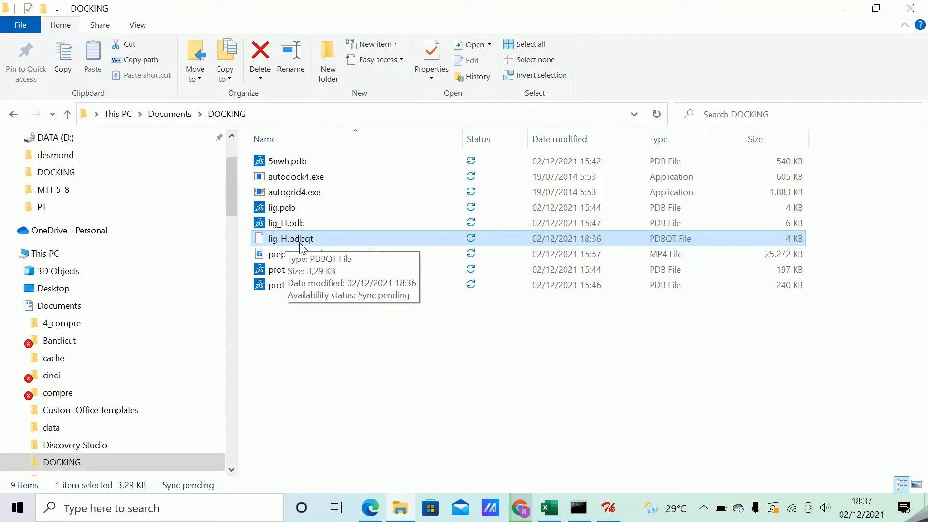
pyautogui.click(612, 513)
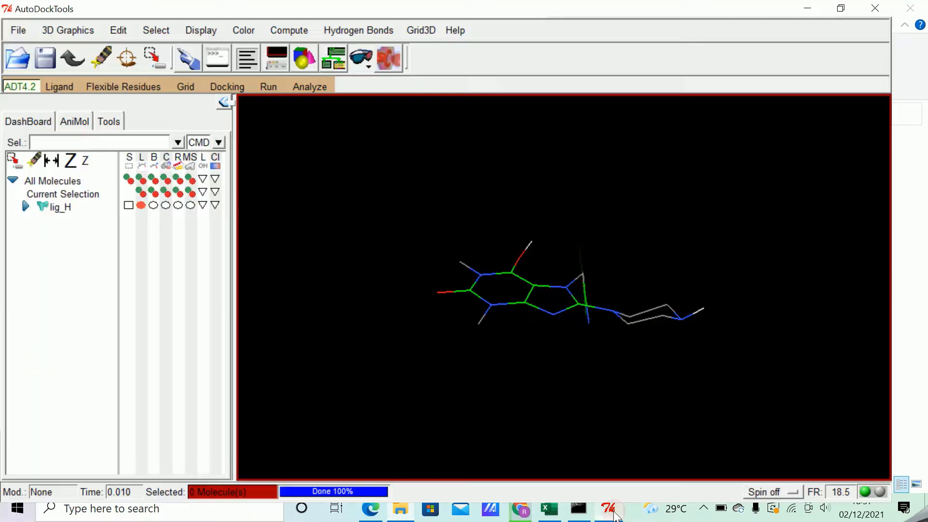
# - Open prot_H.pdb from the DOCKING folder as the grid macromolecule, filtering for PDB files
pyautogui.click(187, 88)
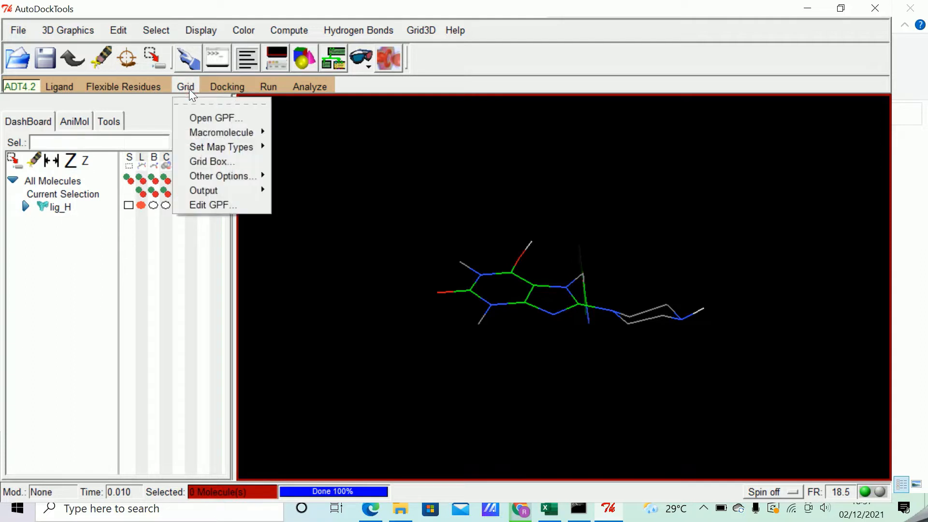
pyautogui.moveTo(214, 133)
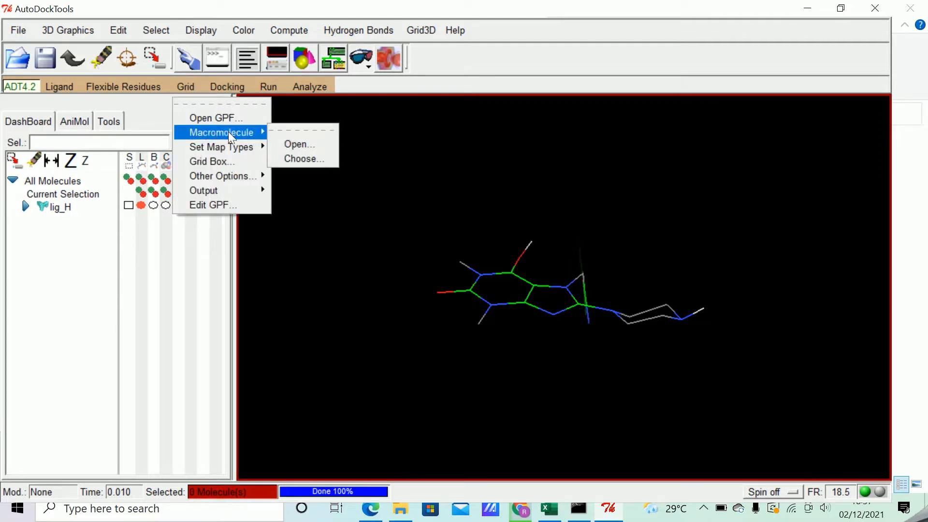
pyautogui.click(309, 143)
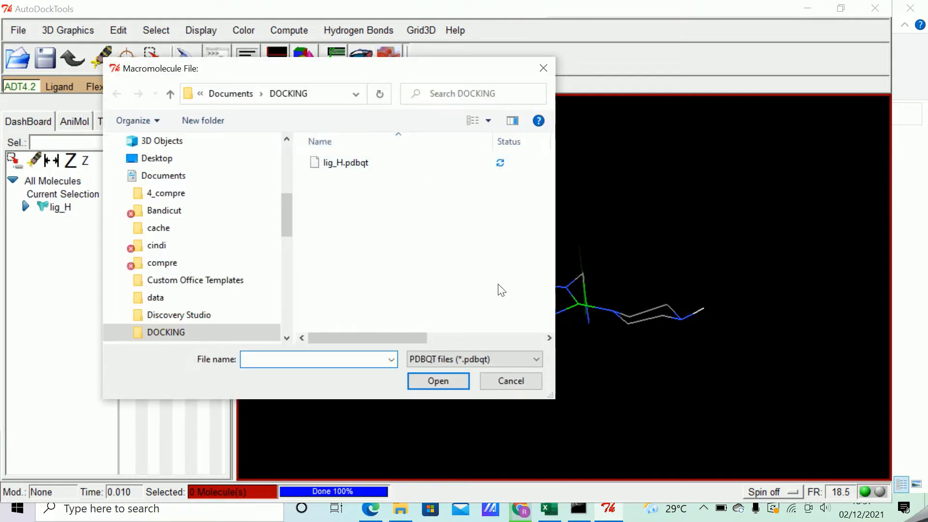
pyautogui.click(497, 358)
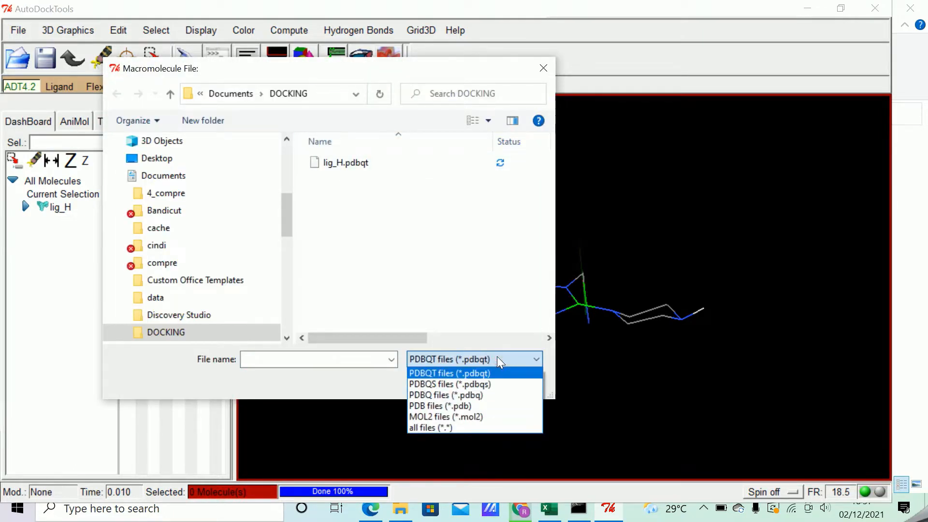
pyautogui.click(465, 405)
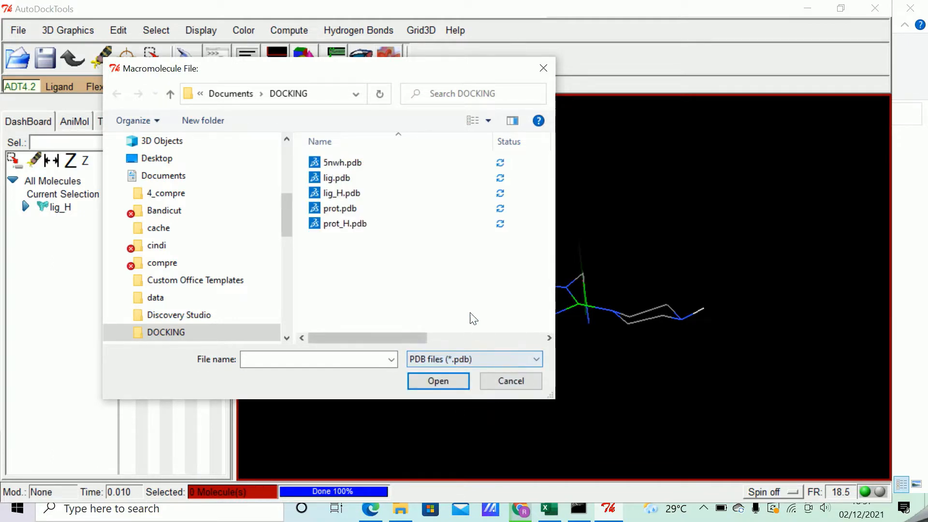
pyautogui.click(355, 225)
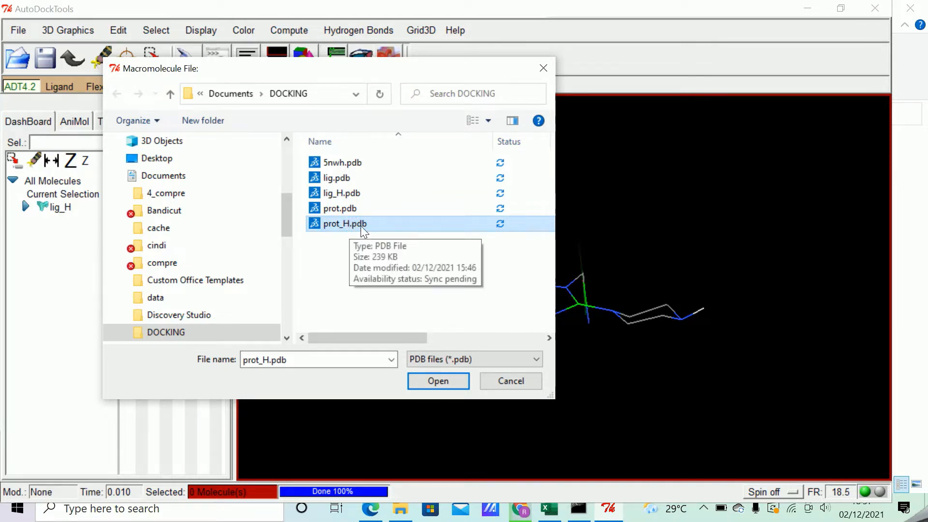
pyautogui.click(438, 382)
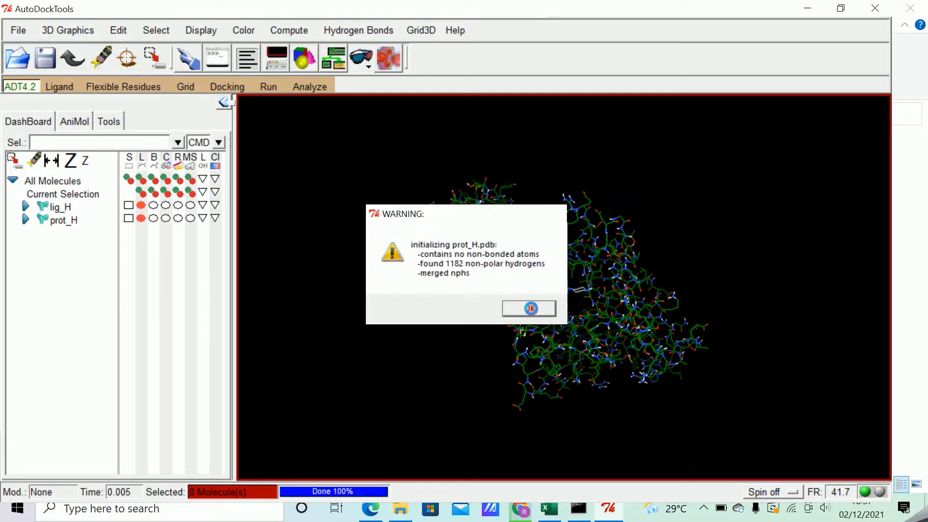
# - Accept the macromolecule's initialization summary and save it as prot_H.pdbqt in the DOCKING folder
pyautogui.click(531, 308)
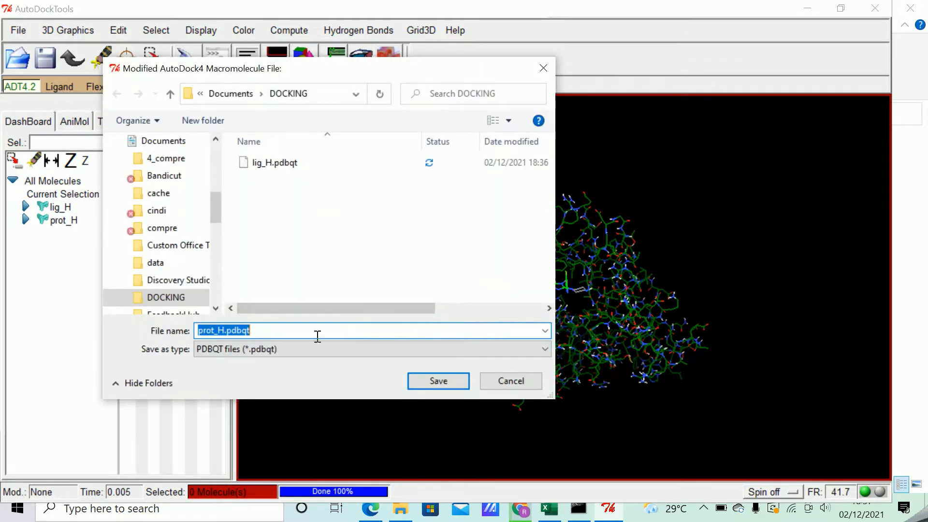
pyautogui.click(208, 331)
pyautogui.click(449, 382)
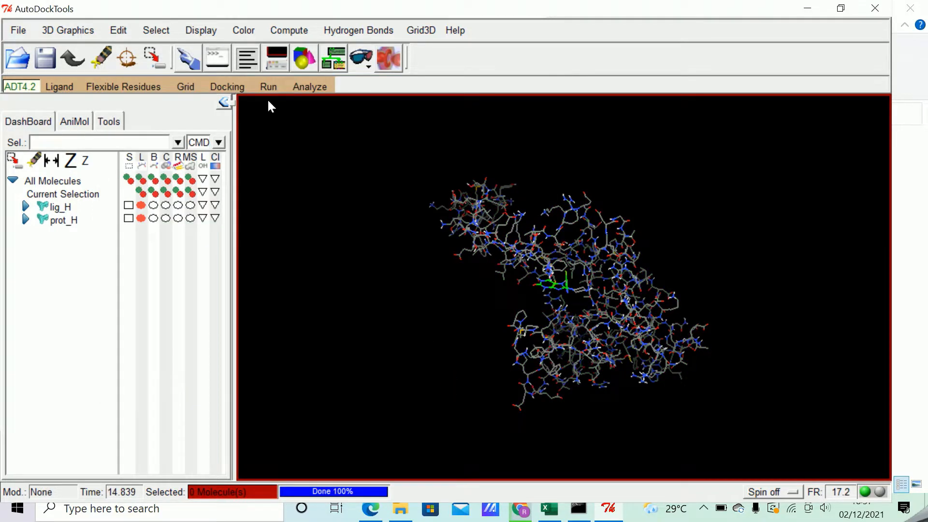
# - Set the grid map types by opening lig_H.pdbqt as the ligand, accepting lig_H-2 as its new name
pyautogui.click(186, 87)
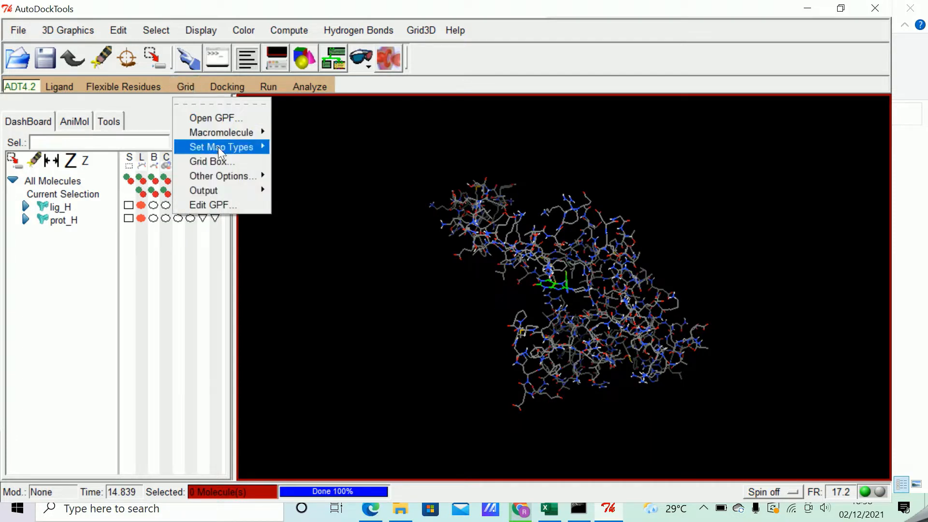
pyautogui.moveTo(220, 148)
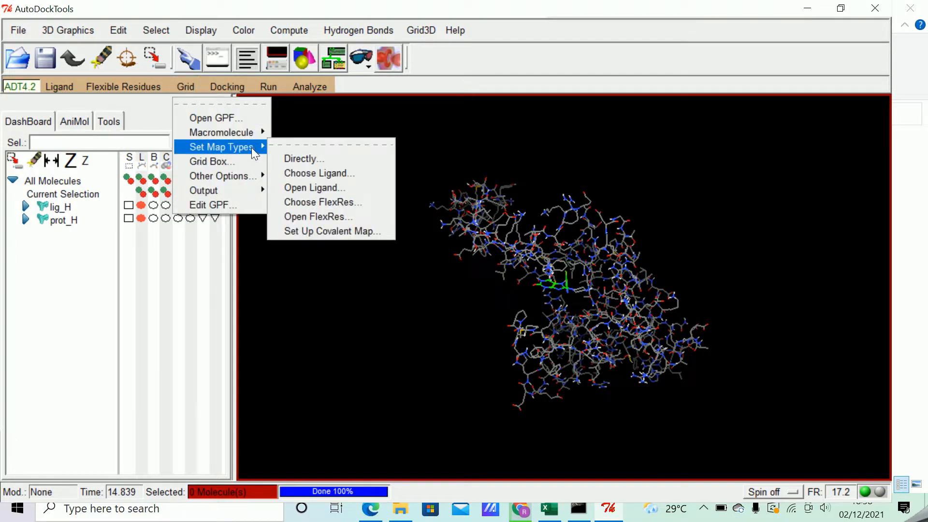
pyautogui.click(324, 186)
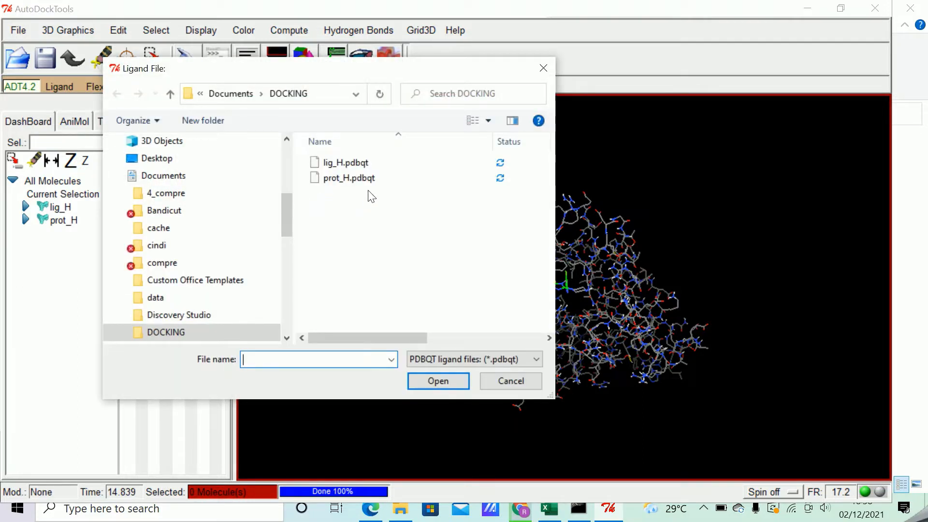
pyautogui.click(351, 164)
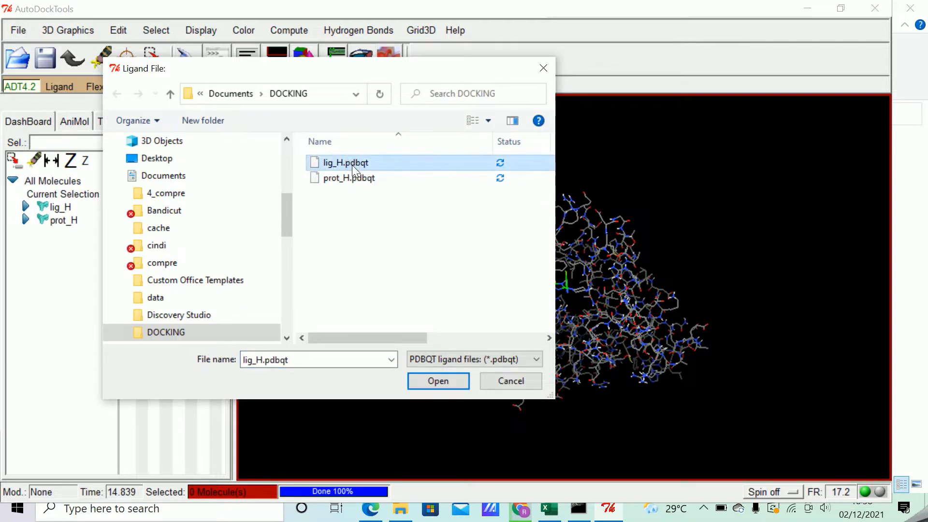
pyautogui.click(436, 383)
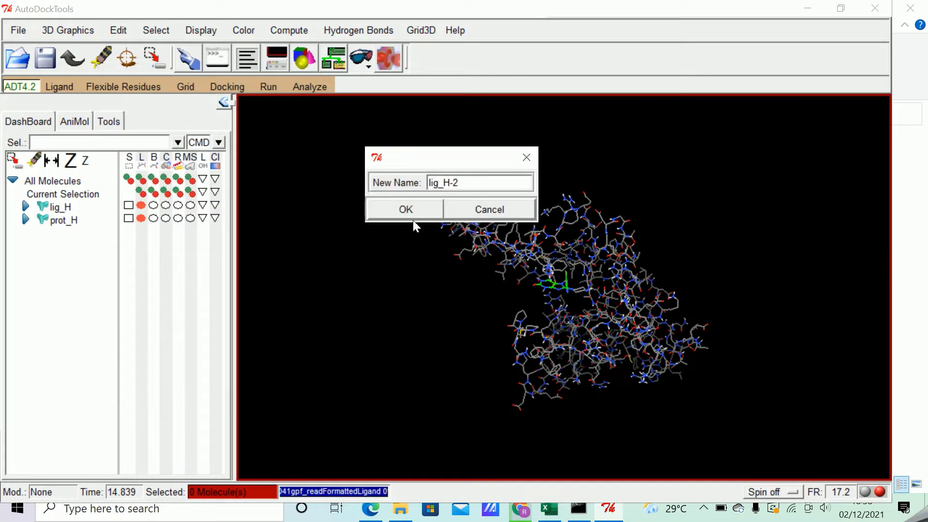
pyautogui.click(412, 213)
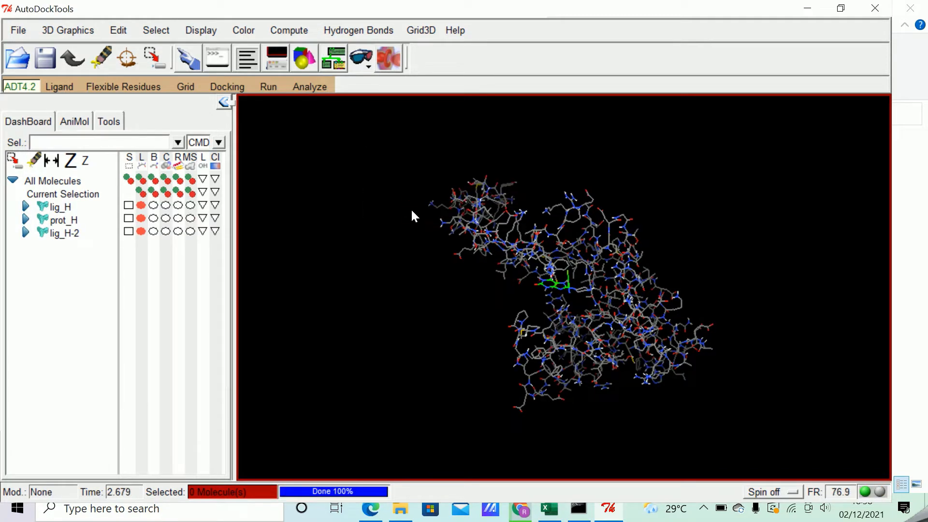
# - Open the grid box settings and move their window clear of the molecule list and the structure
pyautogui.click(189, 87)
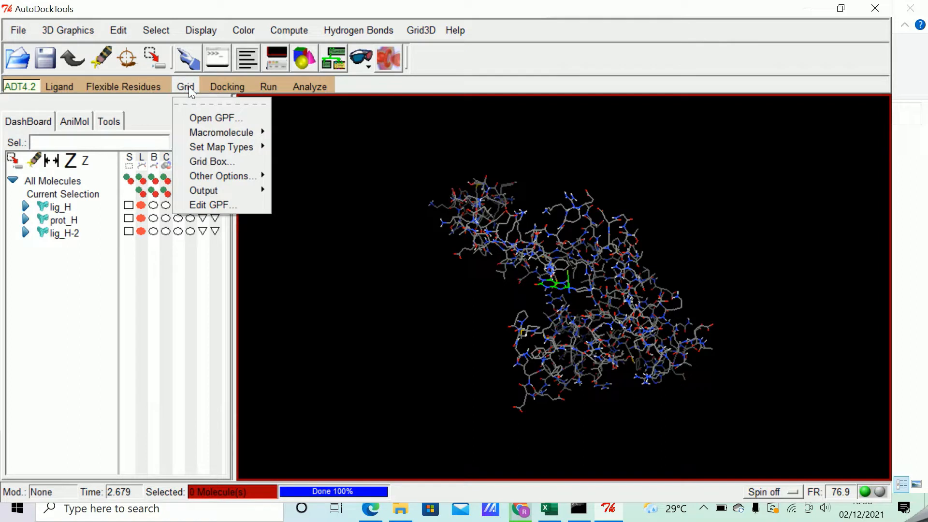
pyautogui.click(224, 164)
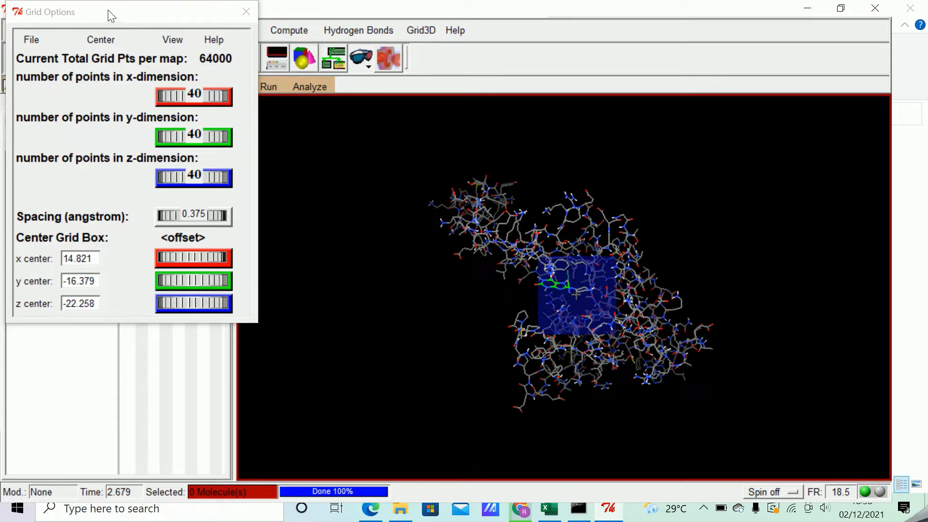
pyautogui.moveTo(108, 10); pyautogui.dragTo(267, 156)
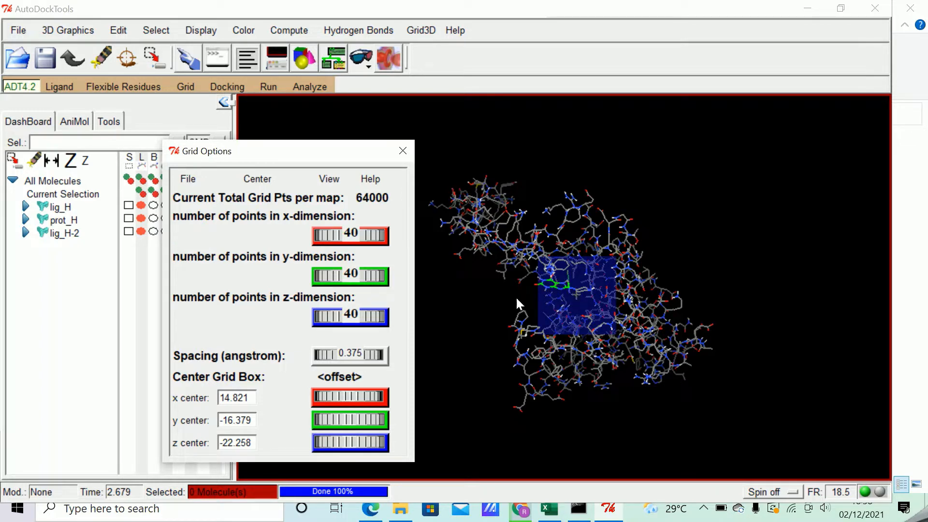
pyautogui.moveTo(256, 151); pyautogui.dragTo(303, 151)
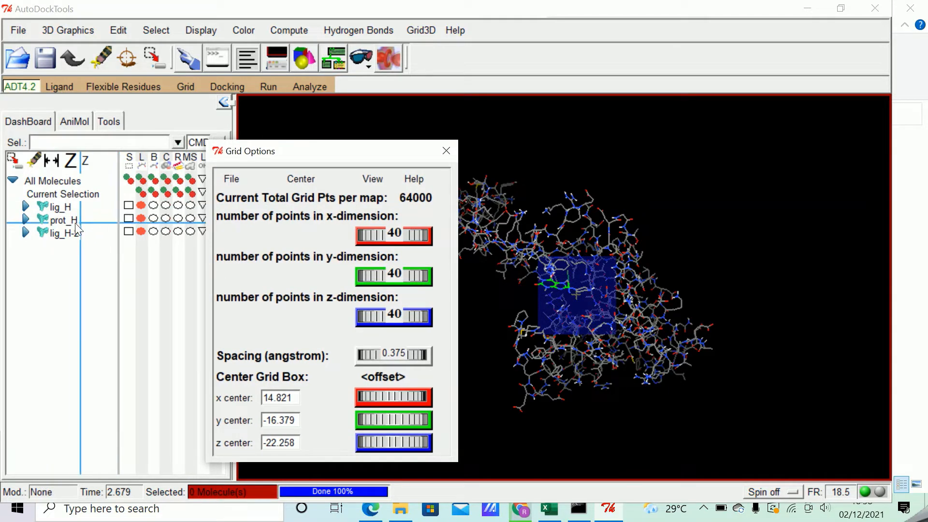
# - Hide the line display of prot_H so that only the ligand and the grid box are shown
pyautogui.click(141, 218)
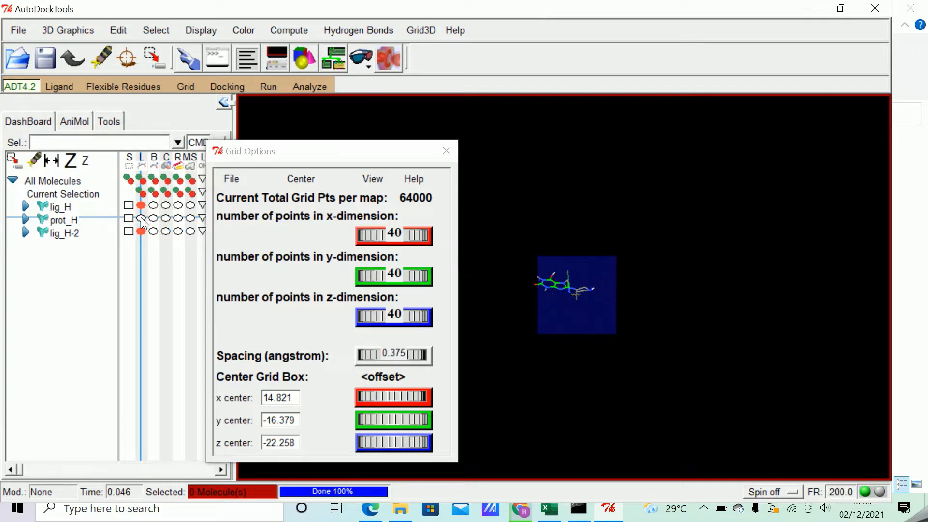
pyautogui.click(141, 218)
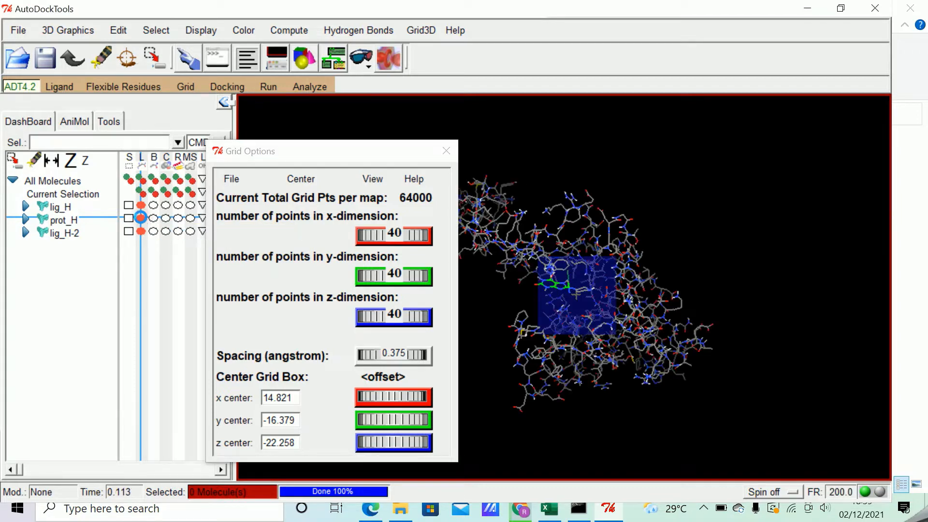
pyautogui.click(141, 218)
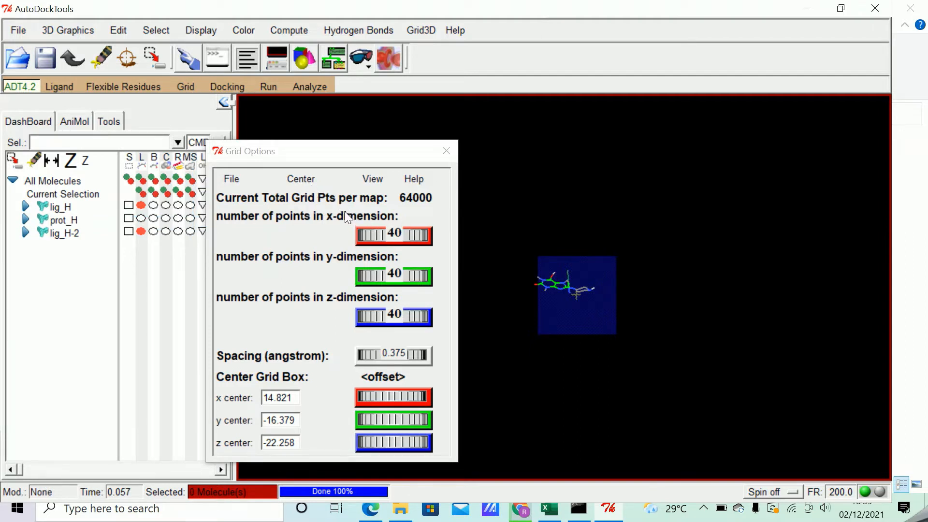
# - Center the grid box on the ligand
pyautogui.click(303, 178)
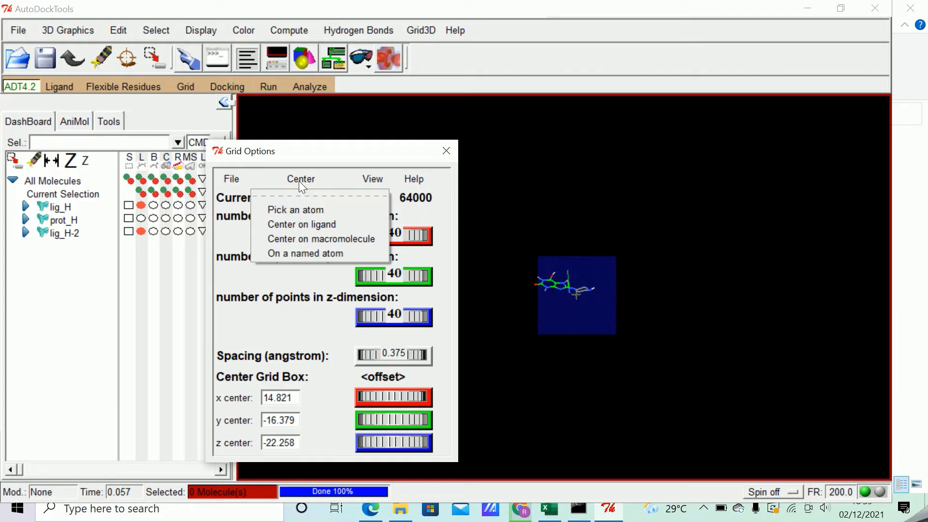
pyautogui.click(306, 223)
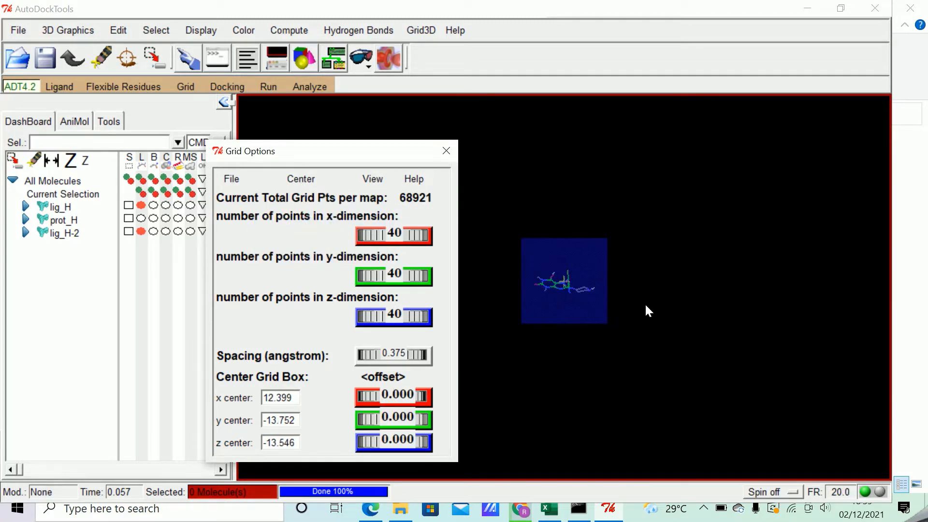
pyautogui.moveTo(649, 310); pyautogui.dragTo(667, 296, button='middle')
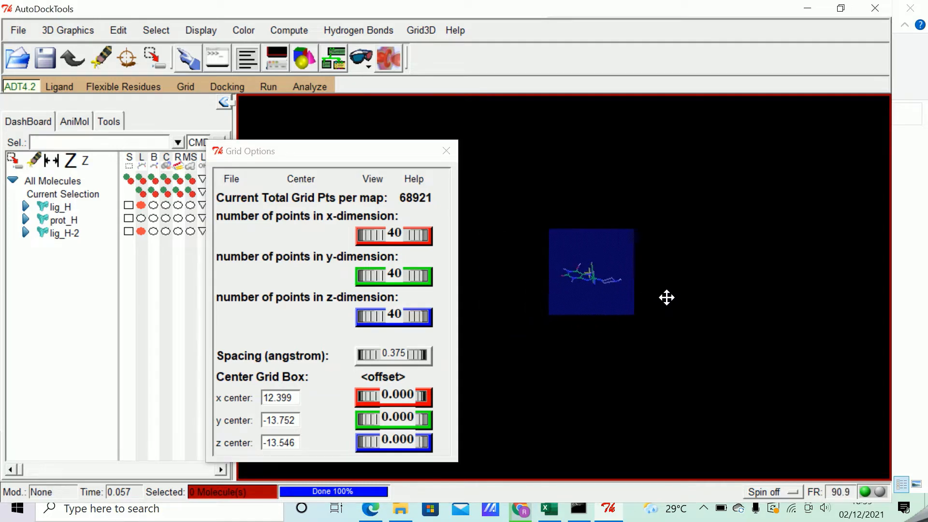
pyautogui.moveTo(582, 340); pyautogui.dragTo(472, 321)
pyautogui.moveTo(654, 335); pyautogui.dragTo(676, 303)
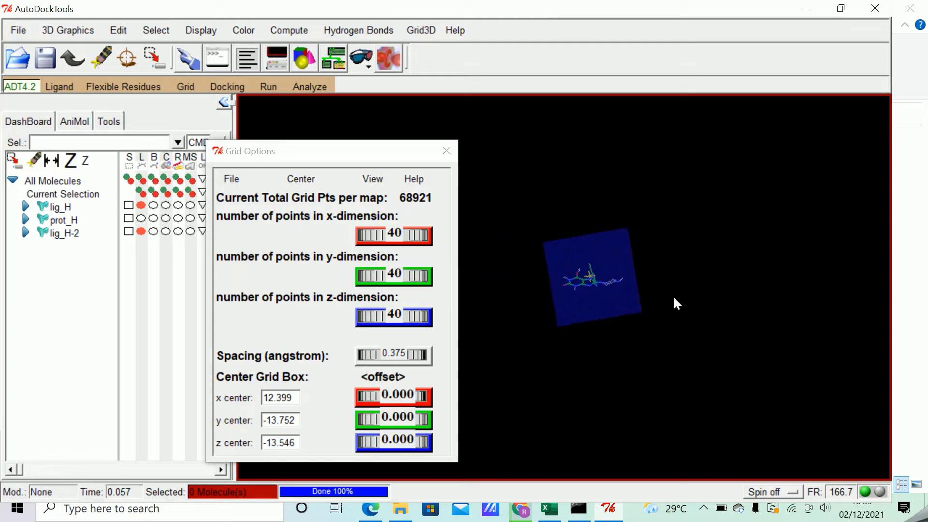
pyautogui.moveTo(577, 294); pyautogui.dragTo(548, 264)
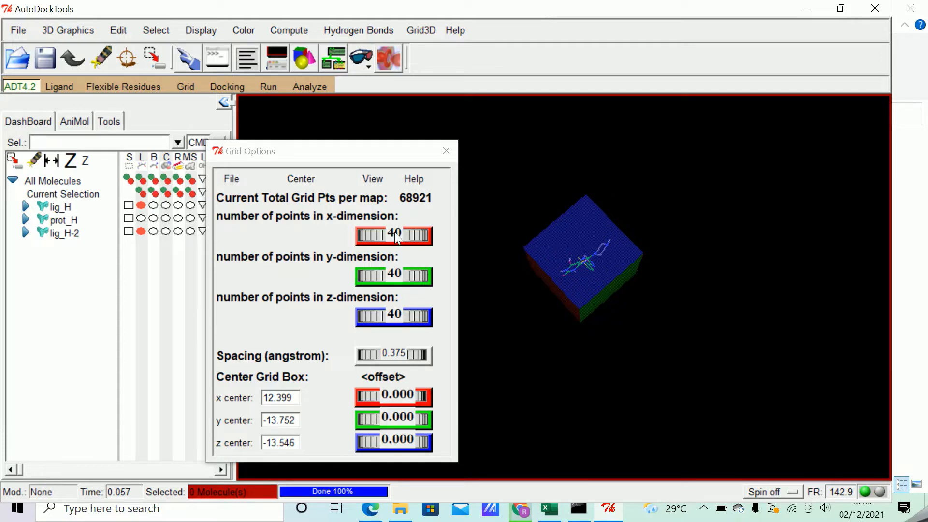
# - Try a grid box with 38 points in x, 44 in y and 42 in z around the ligand
pyautogui.moveTo(394, 231); pyautogui.dragTo(395, 236)
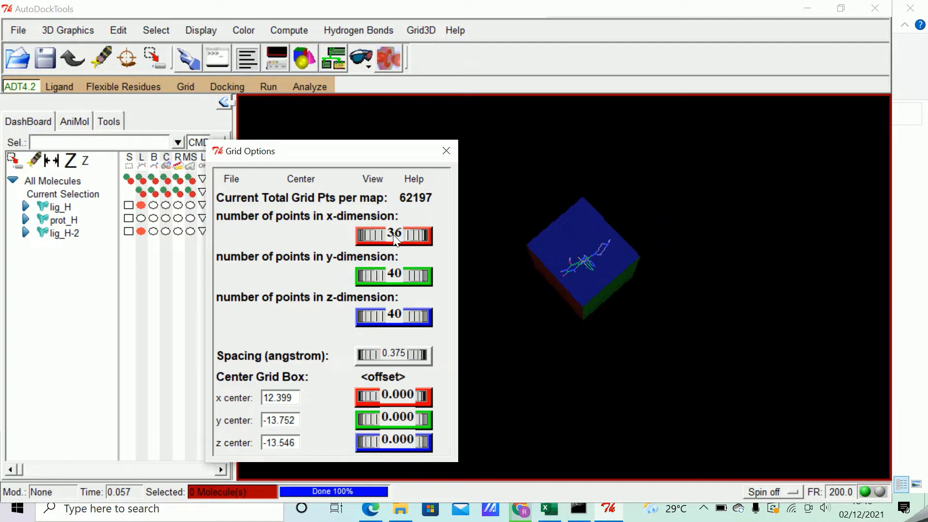
pyautogui.moveTo(391, 239); pyautogui.dragTo(398, 240)
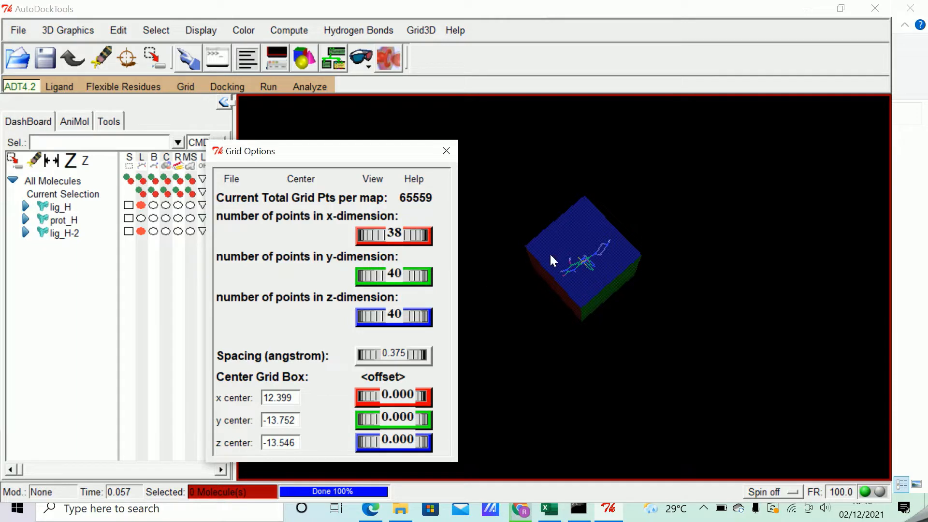
pyautogui.moveTo(549, 252); pyautogui.dragTo(566, 277)
pyautogui.moveTo(395, 276); pyautogui.dragTo(395, 282)
pyautogui.moveTo(401, 317)
pyautogui.mouseDown()
pyautogui.moveTo(408, 317)
pyautogui.moveTo(399, 317)
pyautogui.mouseUp()
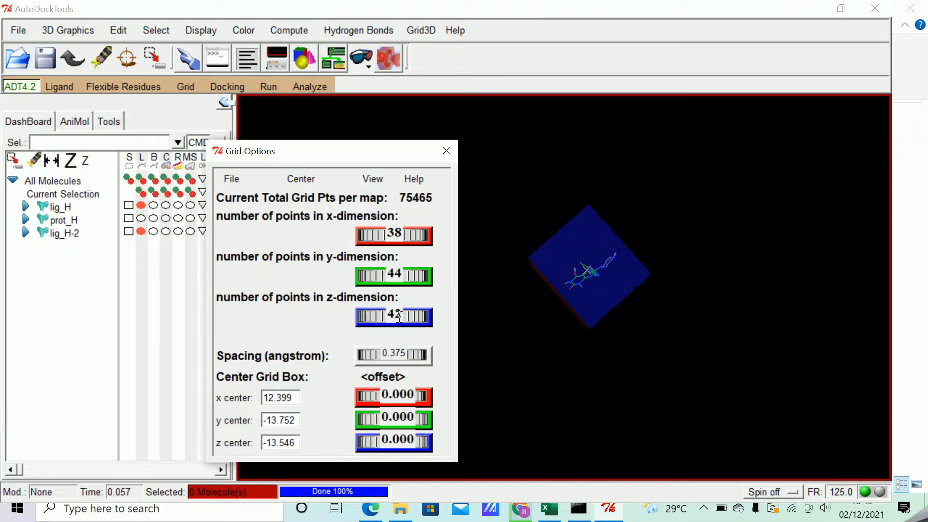
# - Set the grid box to 40 points in each of the x, y and z dimensions and check its fit around the ligand
pyautogui.click(399, 235)
pyautogui.moveTo(399, 235); pyautogui.dragTo(401, 235)
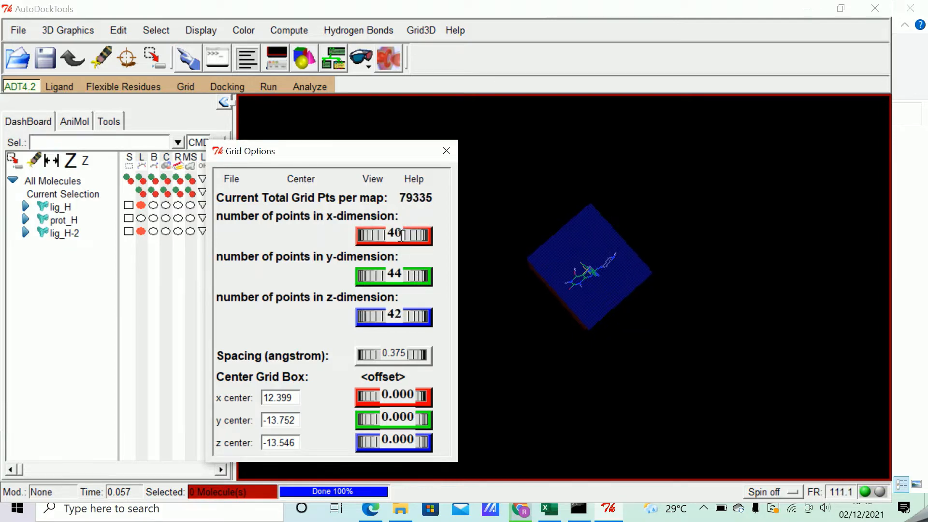
pyautogui.moveTo(400, 275); pyautogui.dragTo(401, 274)
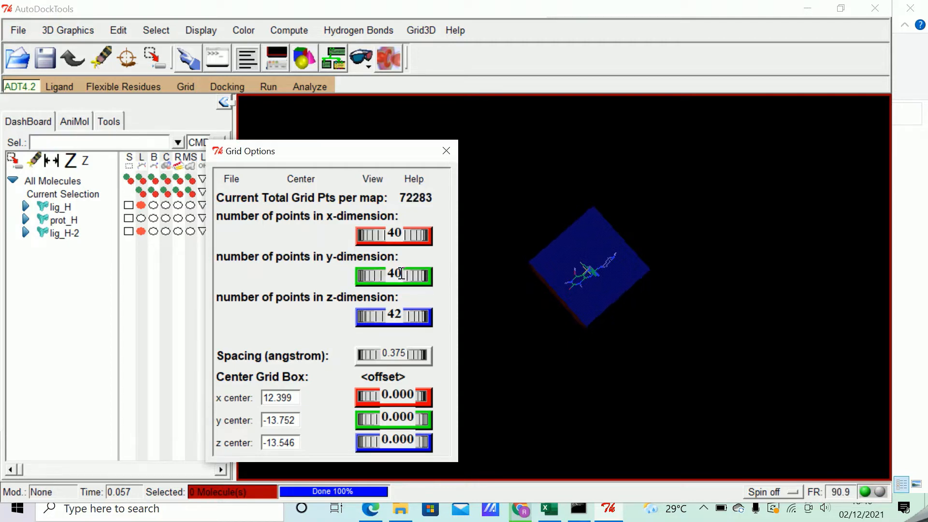
pyautogui.moveTo(402, 316); pyautogui.dragTo(399, 315)
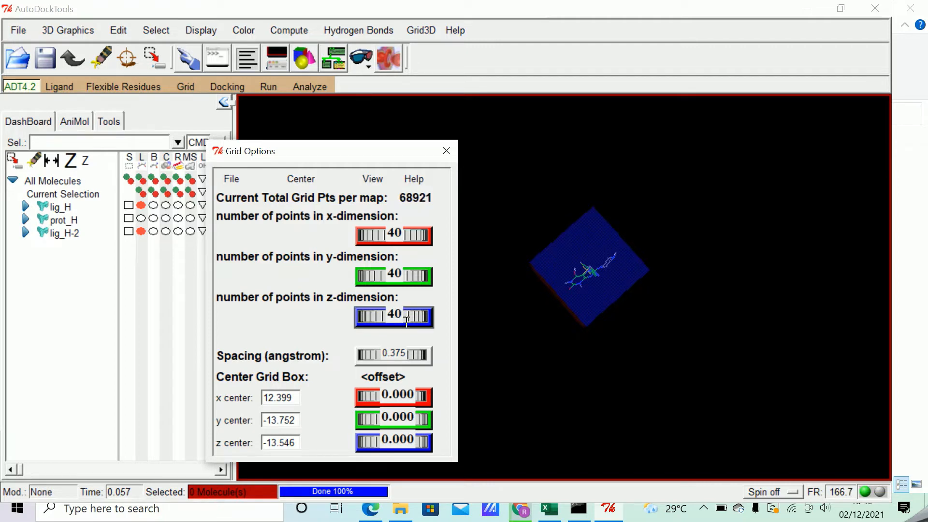
pyautogui.moveTo(581, 288); pyautogui.dragTo(552, 232)
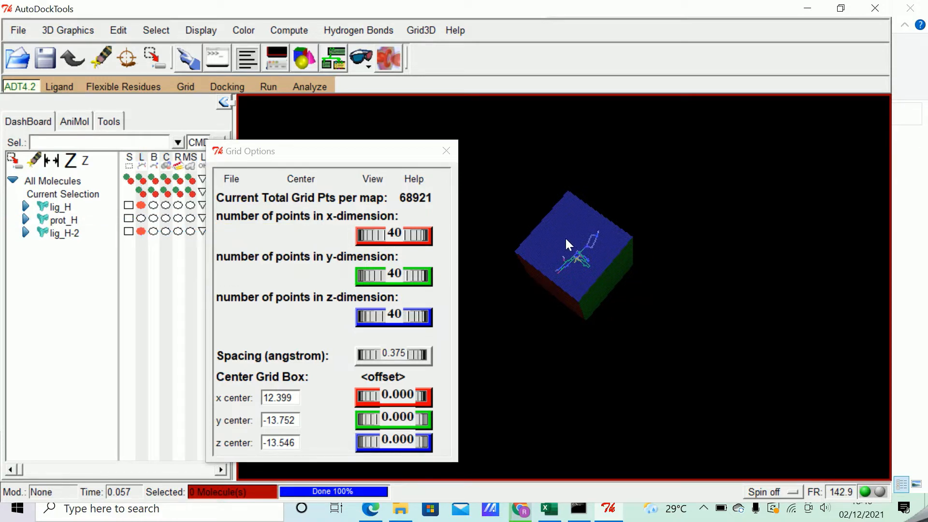
# - Show the line display of prot_H again and close the grid options, saving the current box settings
pyautogui.click(141, 219)
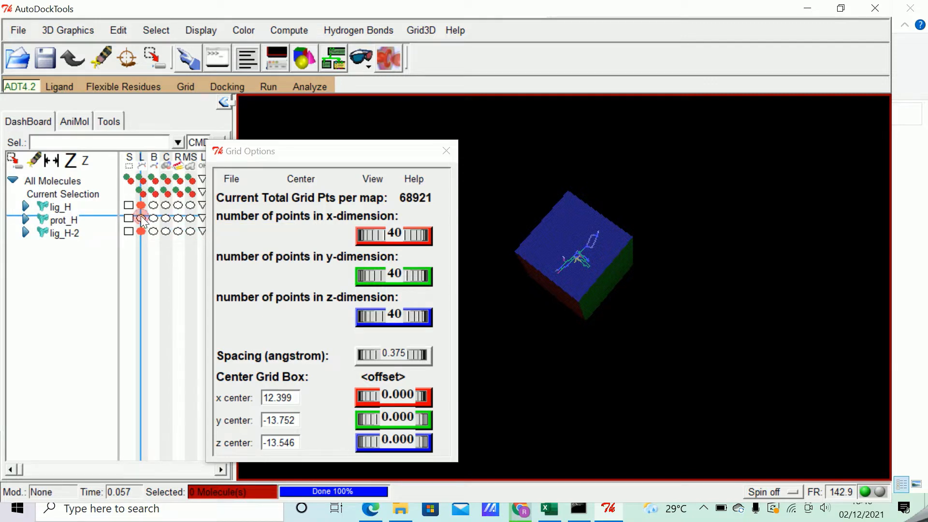
pyautogui.click(233, 180)
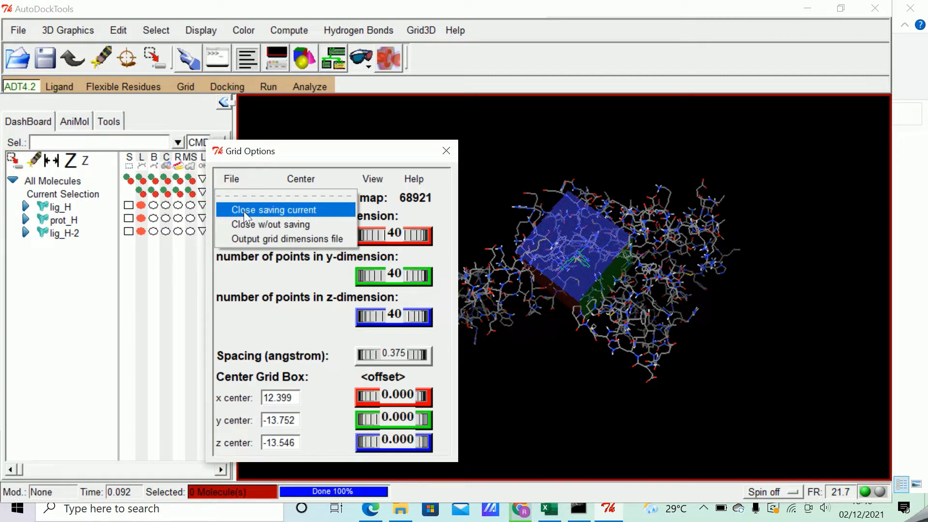
pyautogui.click(231, 178)
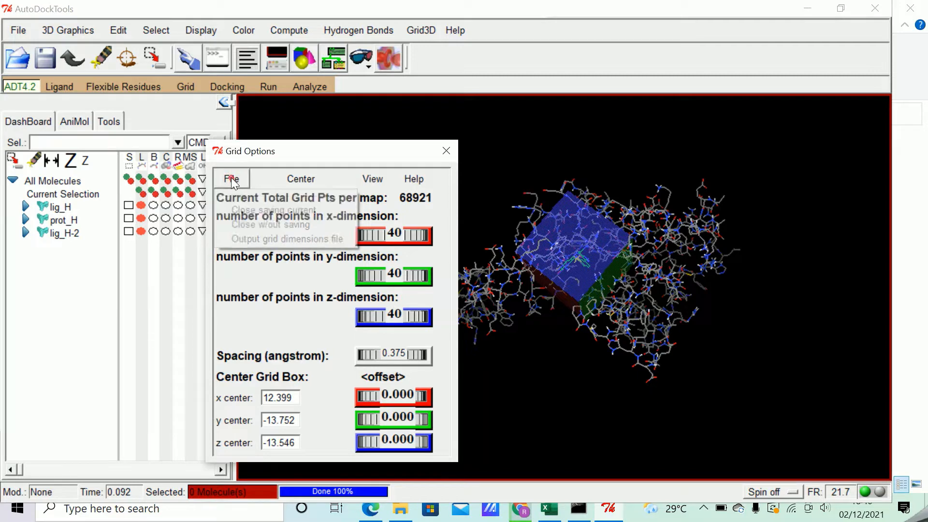
pyautogui.click(230, 178)
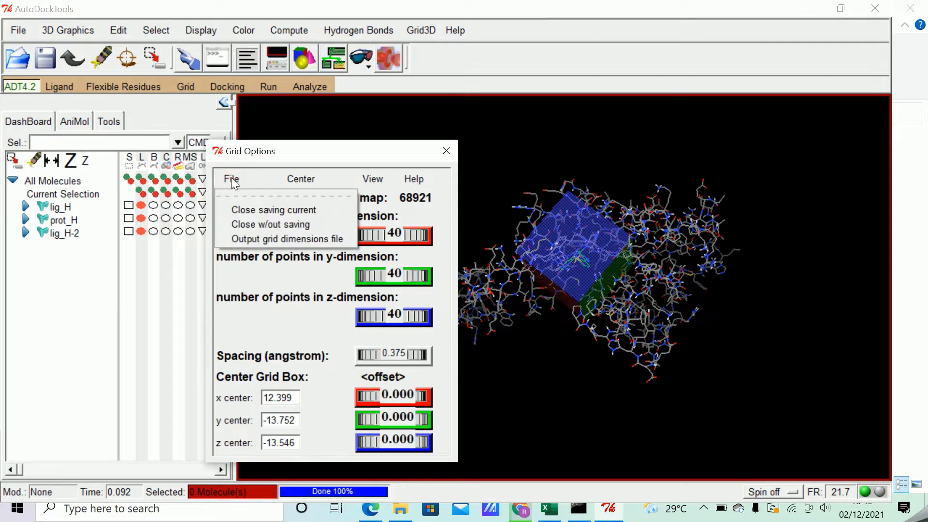
pyautogui.click(247, 210)
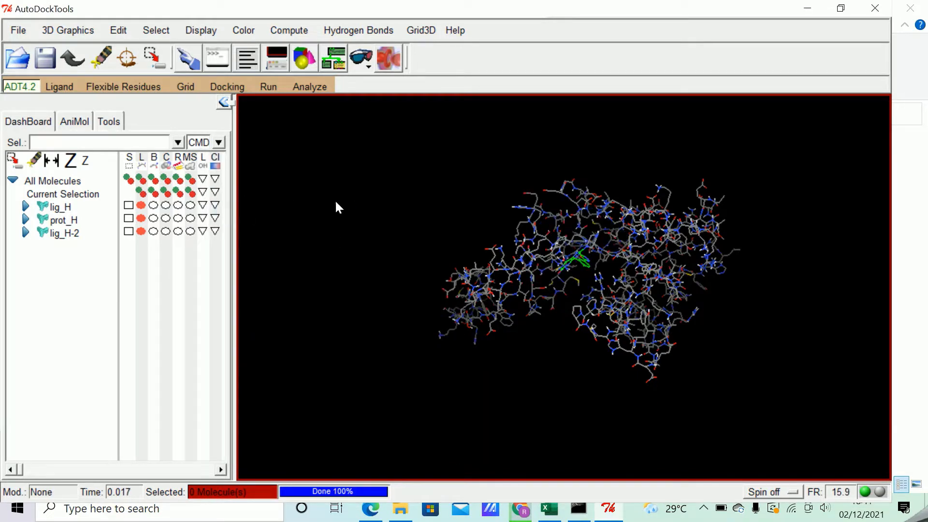
# - Save the grid parameter file as pro.gpf in the DOCKING folder
pyautogui.click(188, 87)
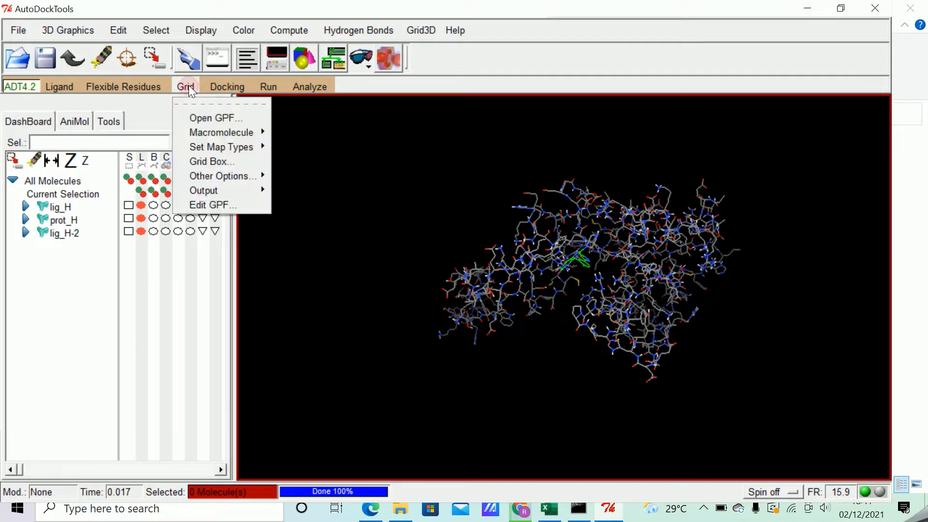
pyautogui.moveTo(218, 189)
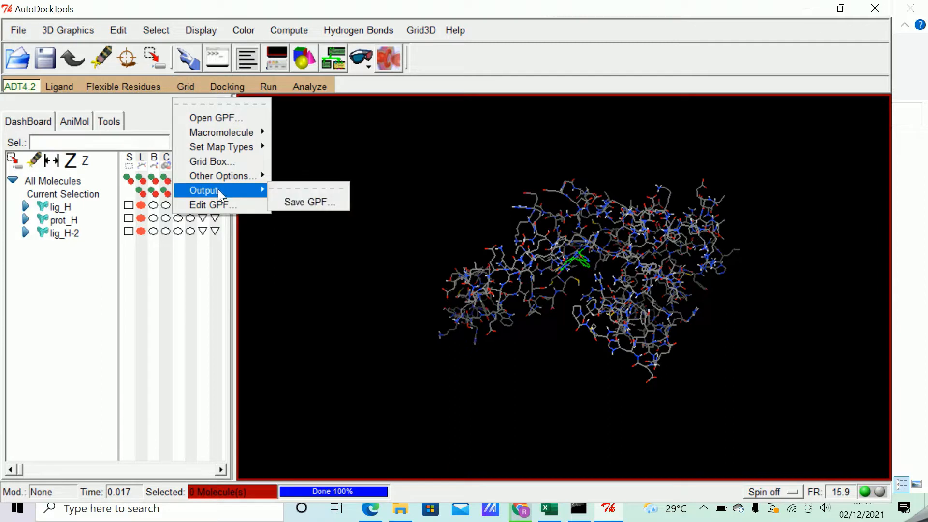
pyautogui.click(300, 205)
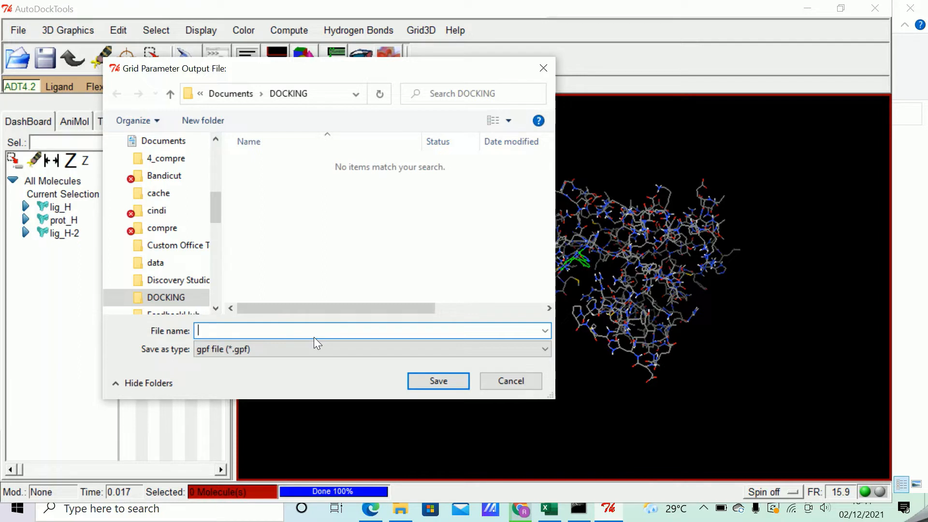
pyautogui.write('pro')
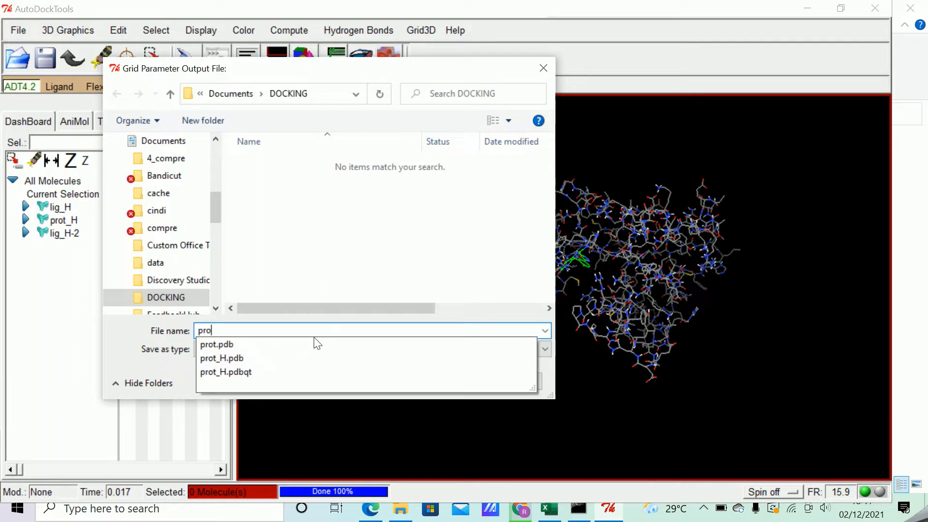
pyautogui.write('.')
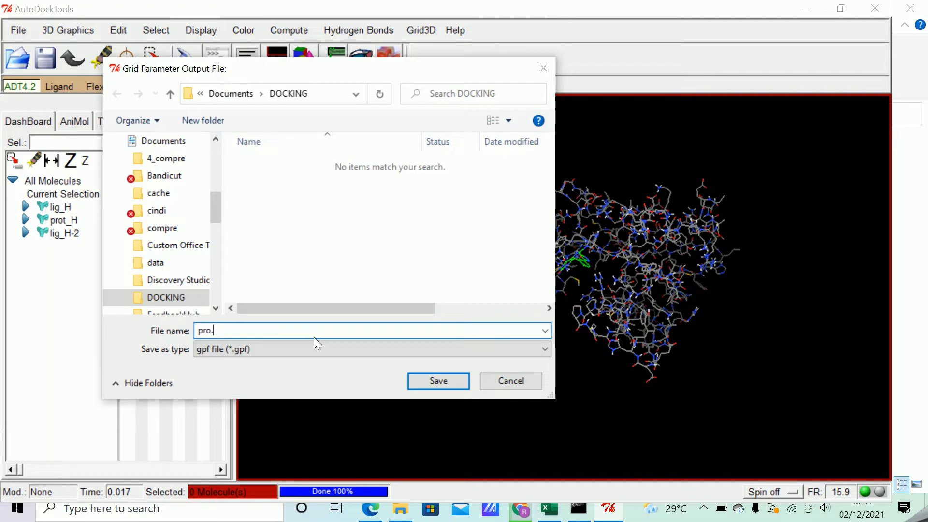
pyautogui.write('gpf')
pyautogui.click(439, 382)
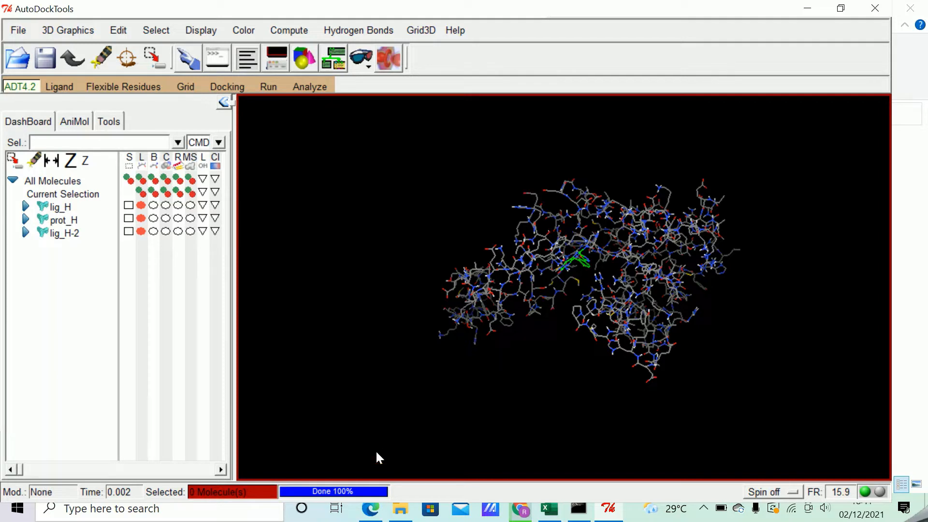
# - Open Command Prompt and move its window clear of the molecule list
pyautogui.click(202, 508)
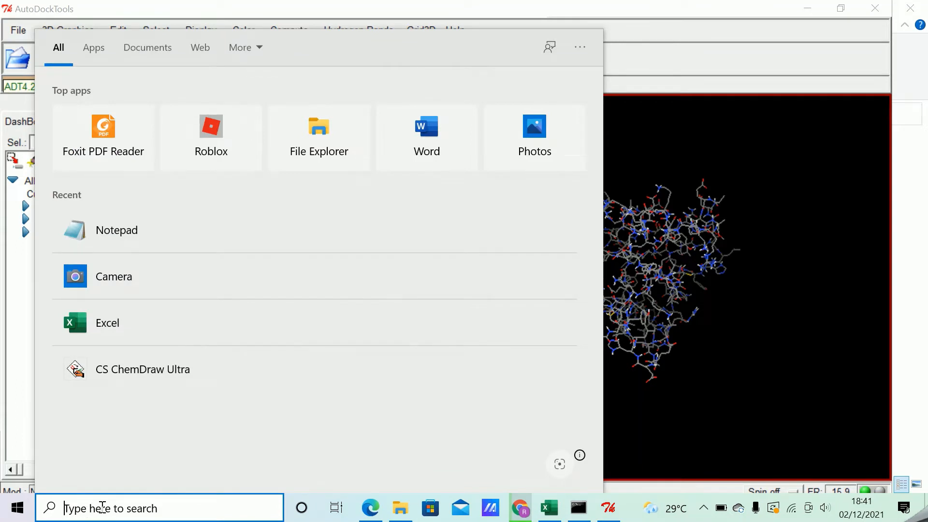
pyautogui.write('cmd')
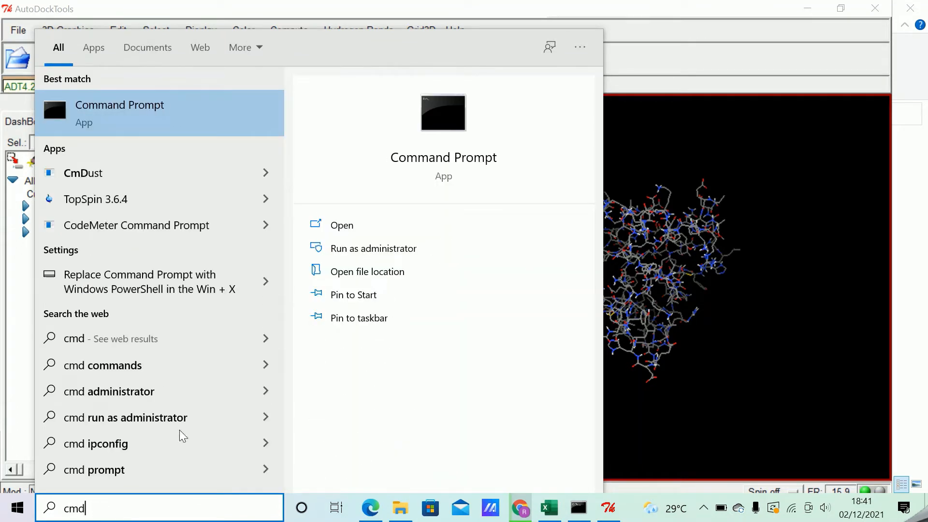
pyautogui.click(475, 163)
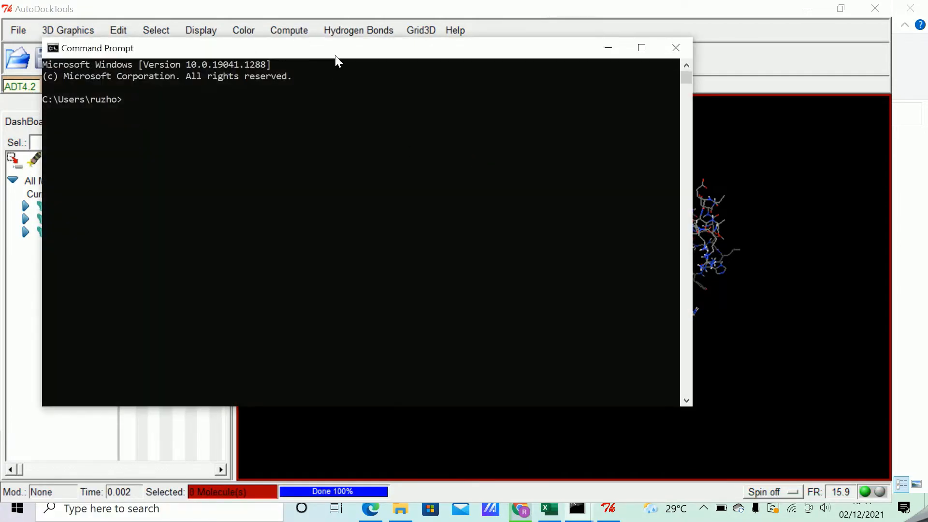
pyautogui.moveTo(339, 54); pyautogui.dragTo(444, 73)
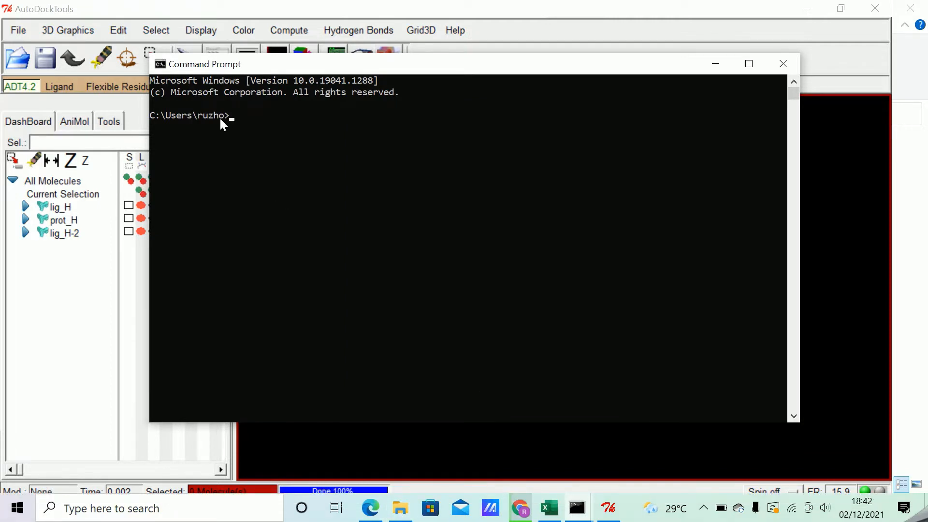
# - Copy the full path of the DOCKING folder from File Explorer and return to Command Prompt
pyautogui.click(401, 512)
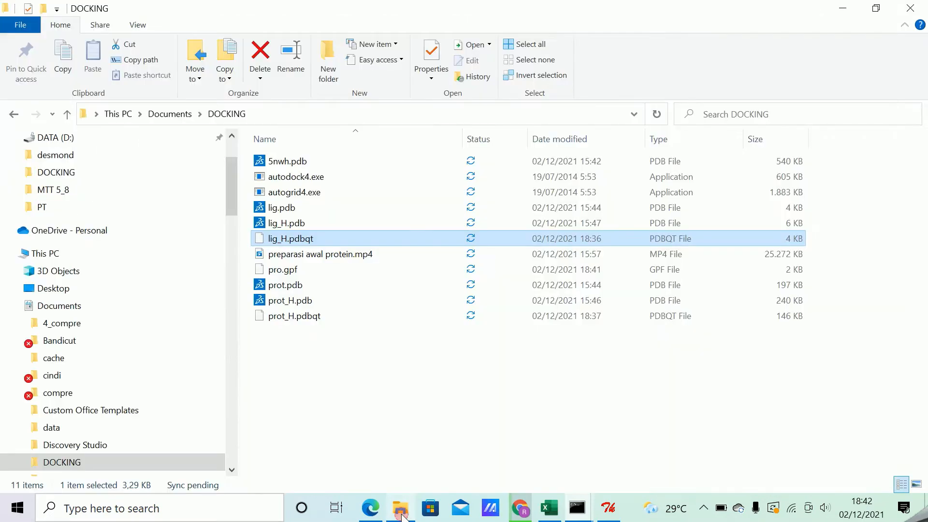
pyautogui.click(272, 115)
pyautogui.hotkey('ctrl', 'c')
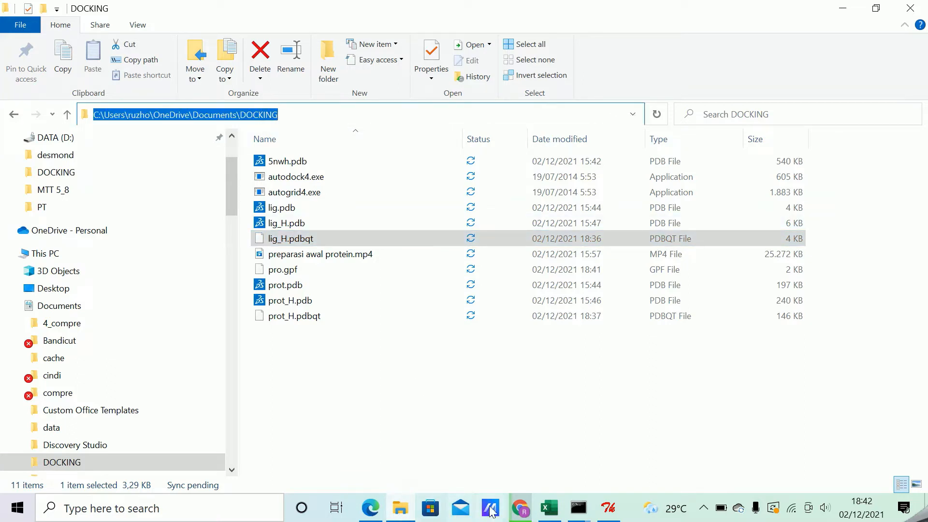
pyautogui.moveTo(578, 511)
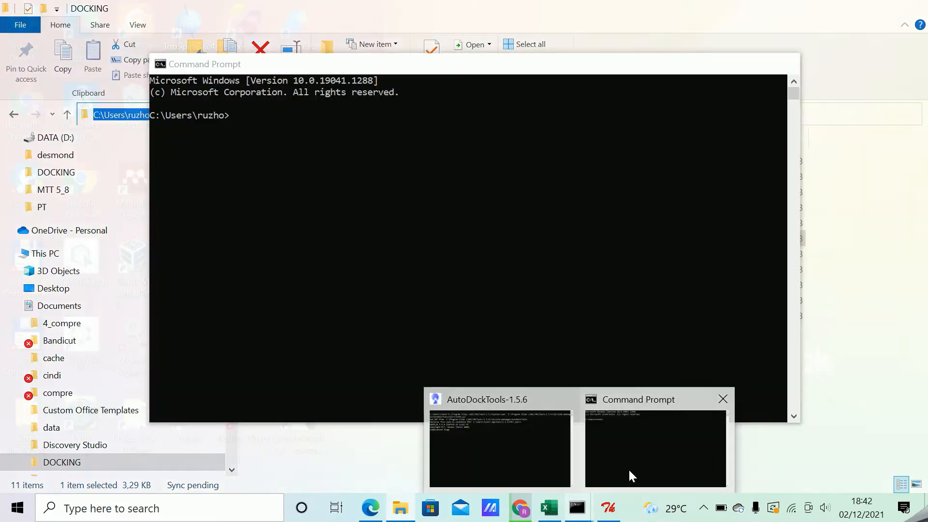
pyautogui.click(628, 468)
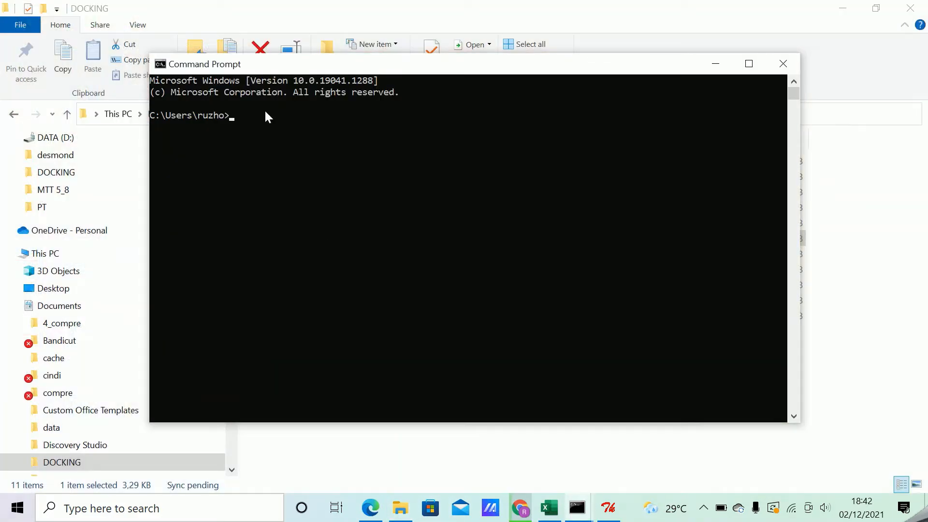
pyautogui.hotkey('ctrl', 'v')
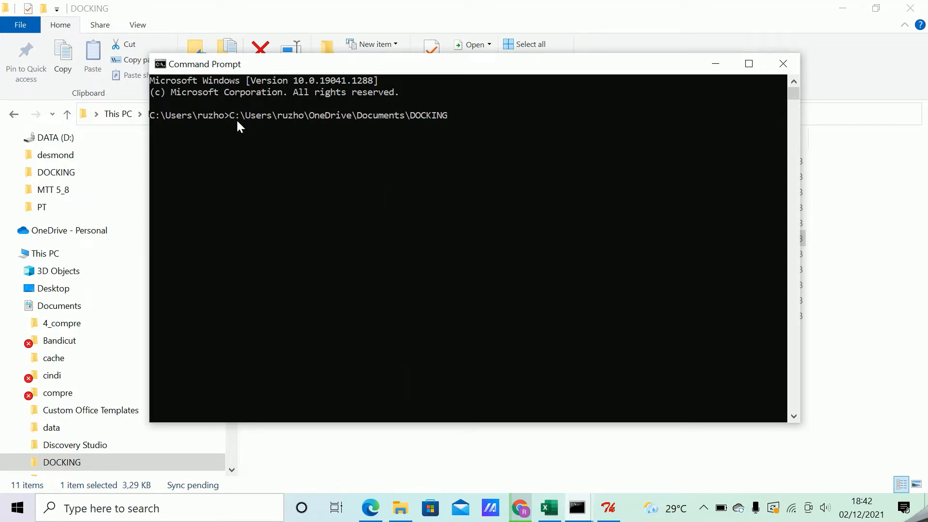
pyautogui.press('Left')
pyautogui.press('Left')
pyautogui.press('Left')
pyautogui.press('Left')
pyautogui.press('Left')
pyautogui.press('Left')
pyautogui.press('Left')
pyautogui.press('Left')
pyautogui.press('Left')
pyautogui.press('Left')
pyautogui.press('Left')
pyautogui.press('Left')
pyautogui.press('Left')
pyautogui.press('Left')
pyautogui.press('Left')
pyautogui.press('Left')
pyautogui.press('Left')
pyautogui.press('Left')
pyautogui.press('Left')
pyautogui.press('Left')
pyautogui.press('Left')
pyautogui.press('Left')
pyautogui.press('Left')
pyautogui.press('Left')
pyautogui.press('Left')
pyautogui.press('Left')
pyautogui.press('Left')
pyautogui.press('Left')
pyautogui.press('Left')
pyautogui.press('BackSpace')
pyautogui.press('BackSpace')
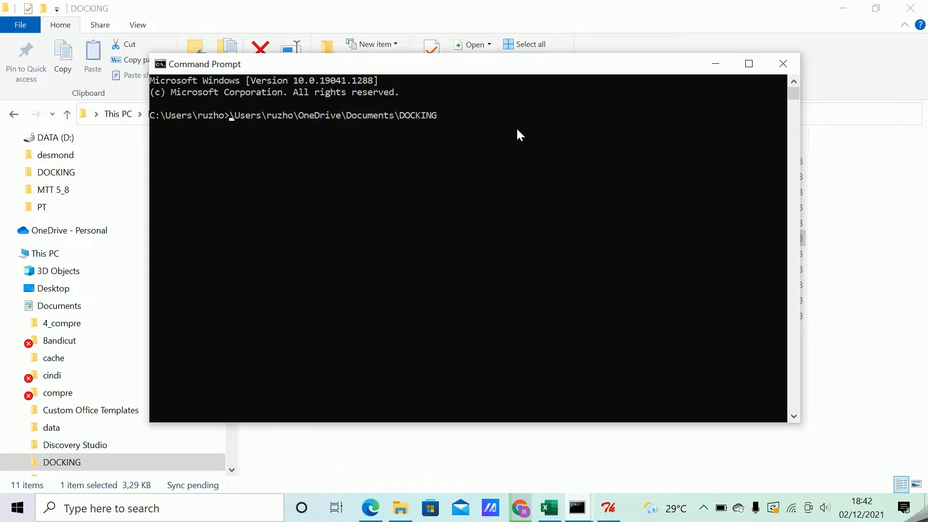
pyautogui.press('Delete')
pyautogui.press('Delete')
pyautogui.press('Delete')
pyautogui.press('Delete')
pyautogui.press('Delete')
pyautogui.press('Delete')
pyautogui.press('Delete')
pyautogui.press('Delete')
pyautogui.press('Delete')
pyautogui.press('Delete')
pyautogui.press('Delete')
pyautogui.press('Delete')
pyautogui.press('Delete')
pyautogui.press('Delete')
pyautogui.press('Delete')
pyautogui.press('Delete')
pyautogui.press('Delete')
pyautogui.press('Delete')
pyautogui.press('Delete')
pyautogui.press('Delete')
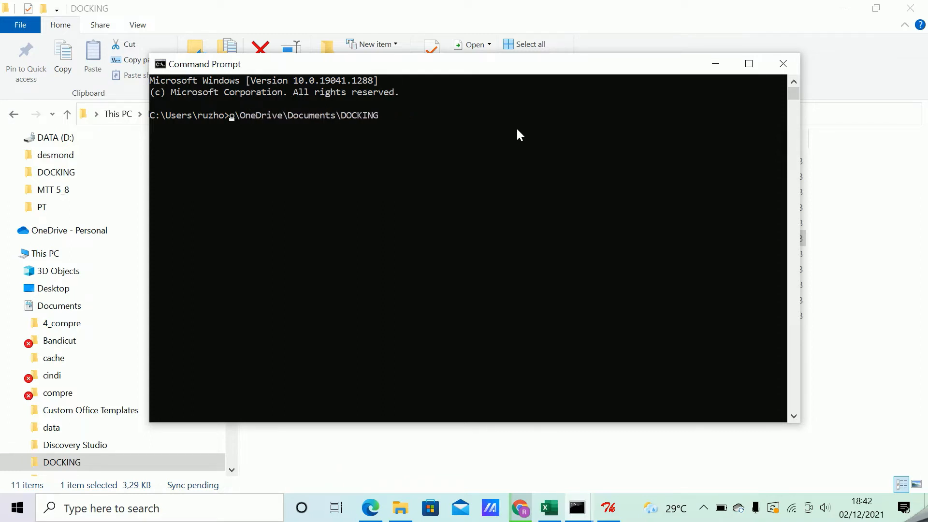
pyautogui.press('Delete')
pyautogui.press('Delete')
pyautogui.press('Delete')
pyautogui.press('Delete')
pyautogui.press('Delete')
pyautogui.press('Delete')
pyautogui.press('Delete')
pyautogui.press('Delete')
pyautogui.press('Delete')
pyautogui.press('Delete')
pyautogui.press('Delete')
pyautogui.press('Delete')
pyautogui.press('Delete')
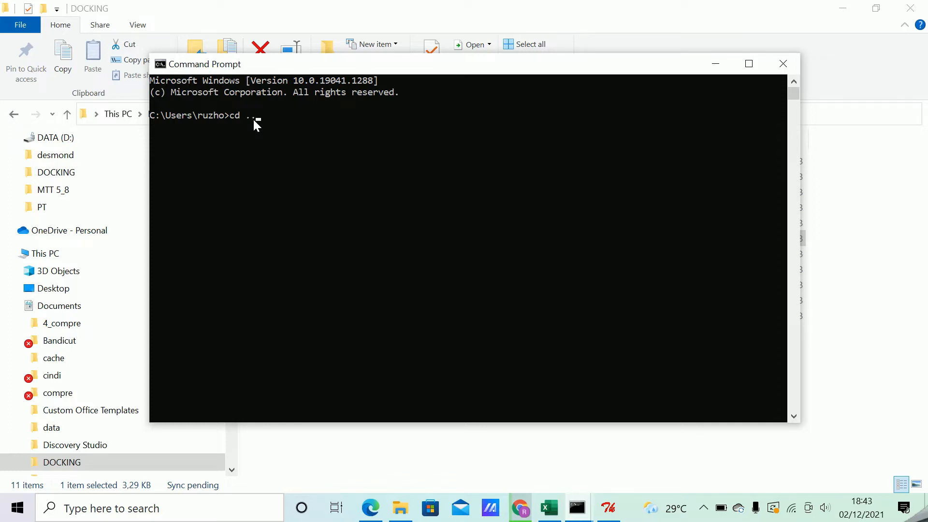
# - Go up two directory levels to the root of drive C by running cd .. twice
pyautogui.press('Return')
pyautogui.write('cd ..')
pyautogui.press('Return')
# - Change to the DOCKING folder by running cd with the copied path, leaving out its C: drive prefix
pyautogui.hotkey('ctrl', 'v')
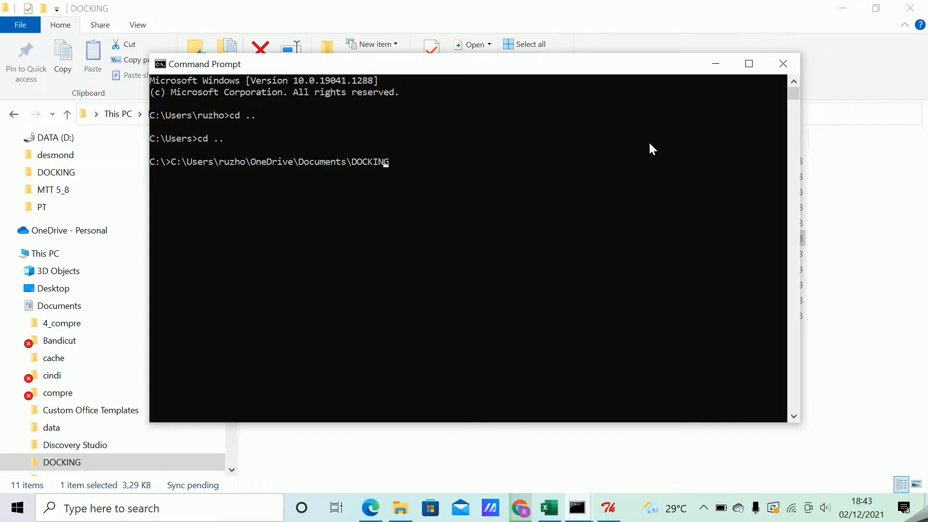
pyautogui.press('Left')
pyautogui.press('Left')
pyautogui.press('Left')
pyautogui.press('Left')
pyautogui.press('Left')
pyautogui.press('Left')
pyautogui.press('Left')
pyautogui.press('Left')
pyautogui.press('Left')
pyautogui.press('Left')
pyautogui.press('Left')
pyautogui.press('Left')
pyautogui.press('Left')
pyautogui.press('Left')
pyautogui.press('Left')
pyautogui.press('Left')
pyautogui.press('Left')
pyautogui.press('Left')
pyautogui.press('Left')
pyautogui.press('Left')
pyautogui.press('Left')
pyautogui.press('Left')
pyautogui.press('BackSpace')
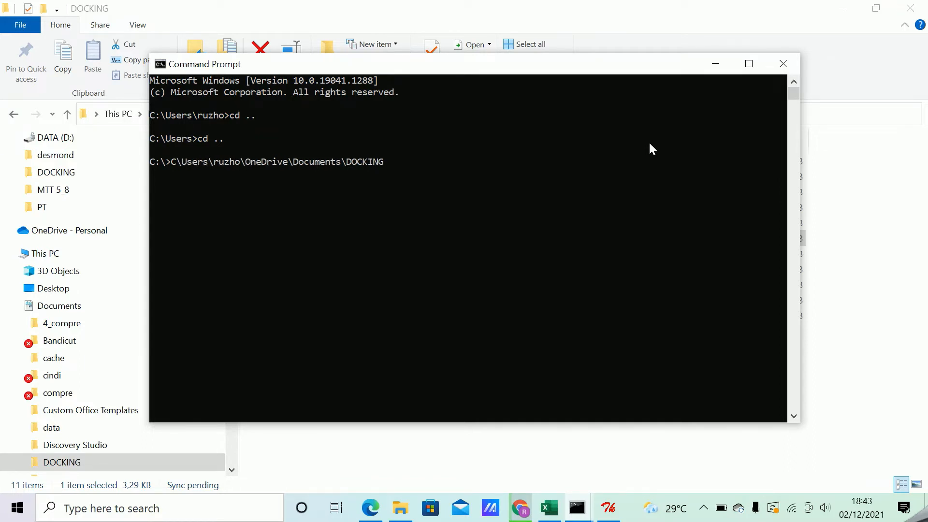
pyautogui.press('BackSpace')
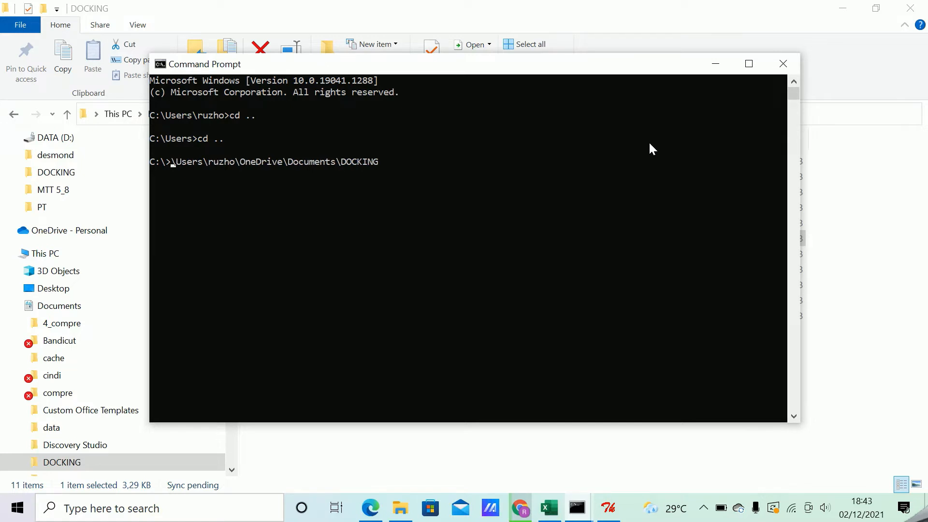
pyautogui.write('cd')
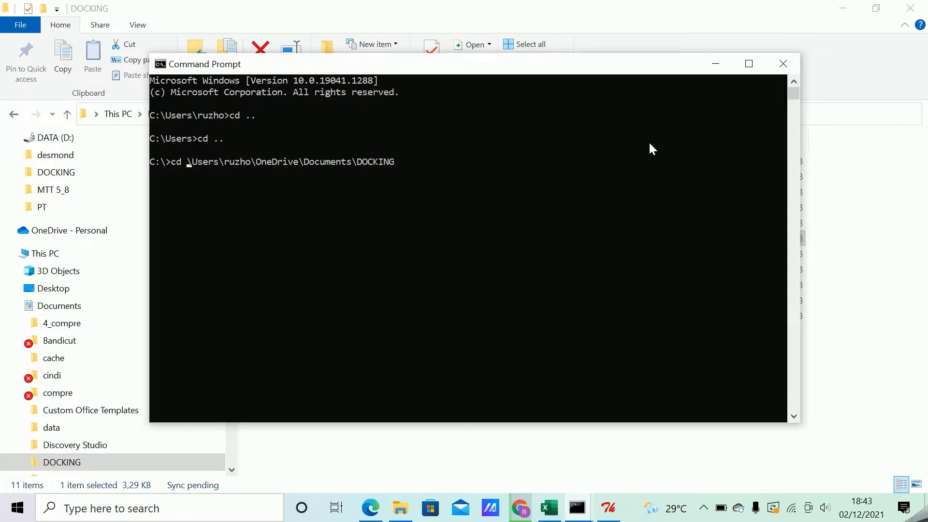
pyautogui.press('Right')
pyautogui.press('Right')
pyautogui.press('Right')
pyautogui.press('Right')
pyautogui.press('Right')
pyautogui.press('Right')
pyautogui.press('Right')
pyautogui.press('Right')
pyautogui.press('Right')
pyautogui.press('Right')
pyautogui.press('Right')
pyautogui.press('Right')
pyautogui.press('Right')
pyautogui.press('Right')
pyautogui.press('Right')
pyautogui.press('Right')
pyautogui.press('Right')
pyautogui.press('Right')
pyautogui.press('Right')
pyautogui.press('Right')
pyautogui.press('Right')
pyautogui.press('Right')
pyautogui.press('Right')
pyautogui.press('Return')
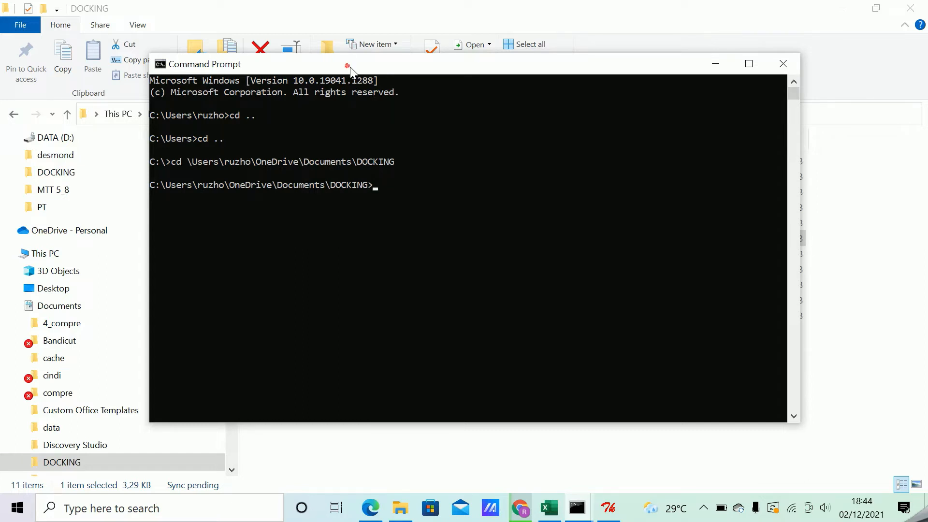
# - Move the Command Prompt window clear of the DOCKING file list and run autogrid4.exe -p pro.gpf -l pro.glg
pyautogui.moveTo(352, 67); pyautogui.dragTo(463, 65)
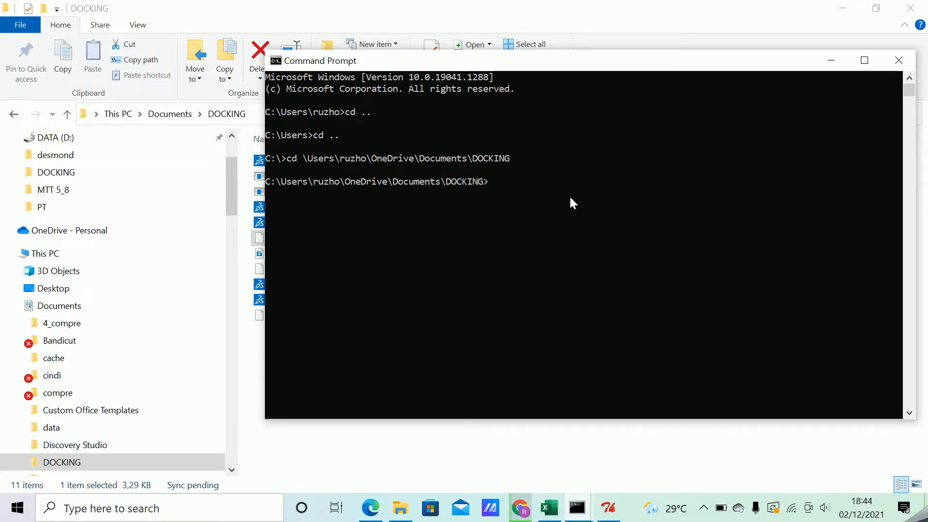
pyautogui.write('auto')
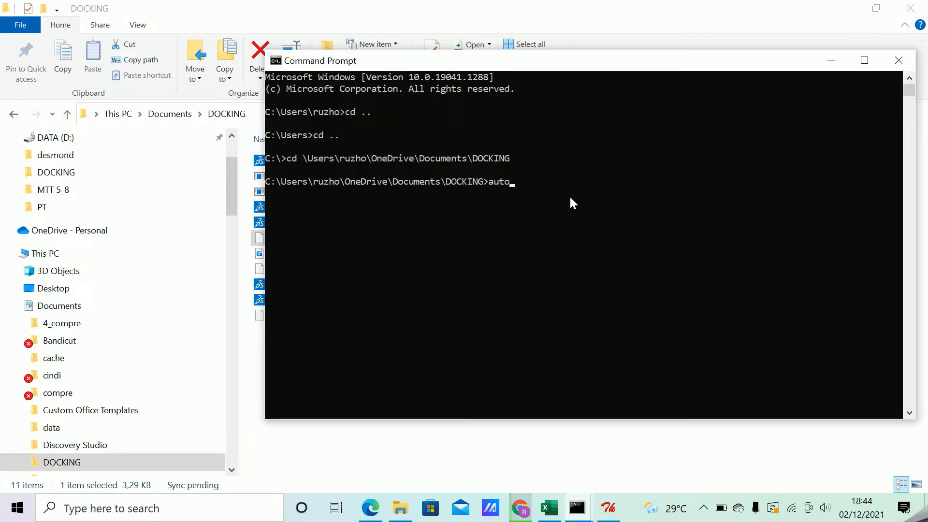
pyautogui.moveTo(471, 63); pyautogui.dragTo(566, 64)
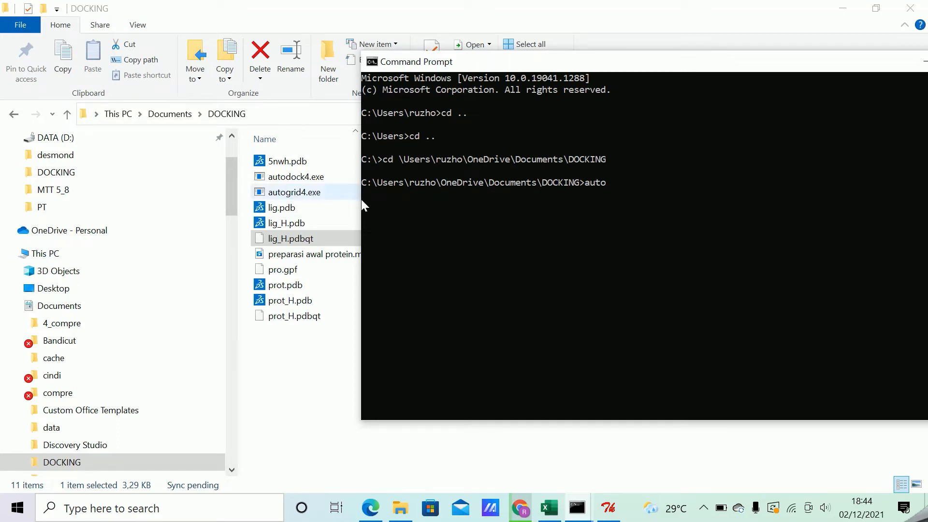
pyautogui.write('g')
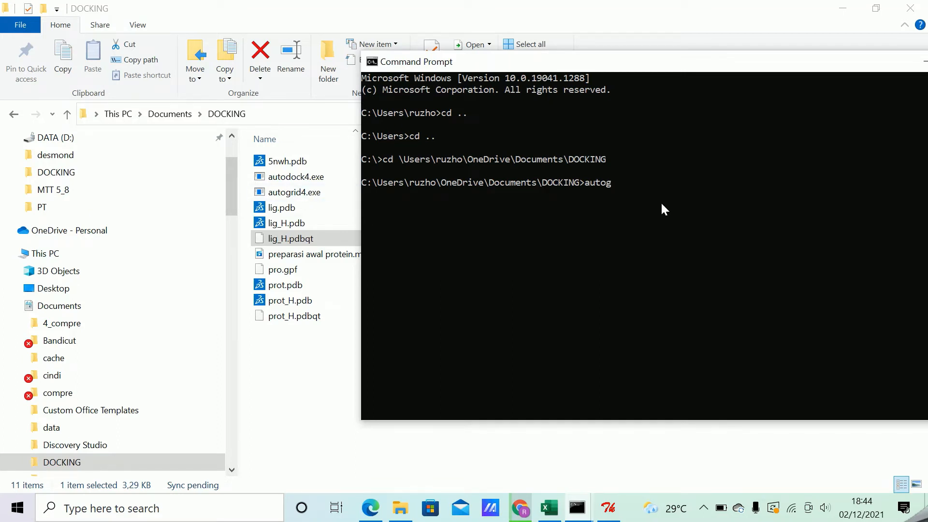
pyautogui.write('rid4.exe -p p')
pyautogui.write('ro.gpf -l pro.glg')
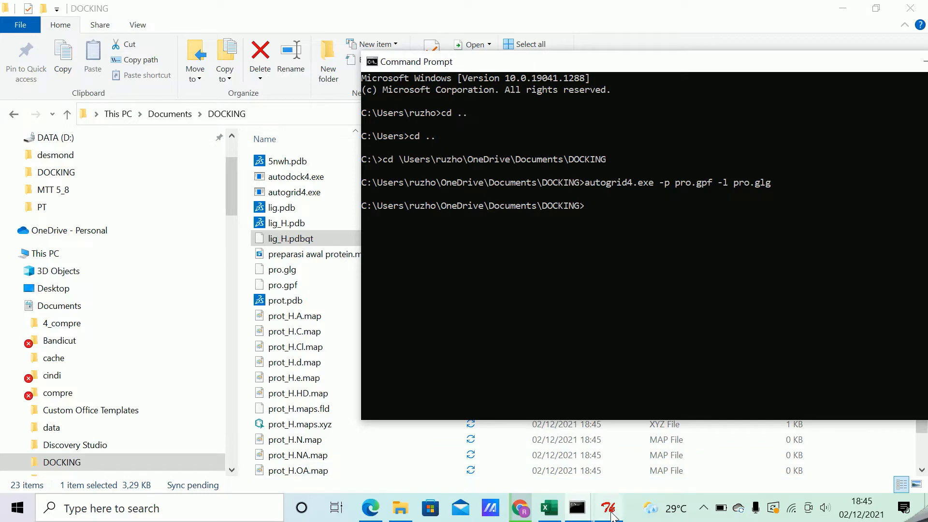
# - Switch to AutoDockTools and set prot_H.pdbqt as the rigid macromolecule file for docking
pyautogui.moveTo(612, 514)
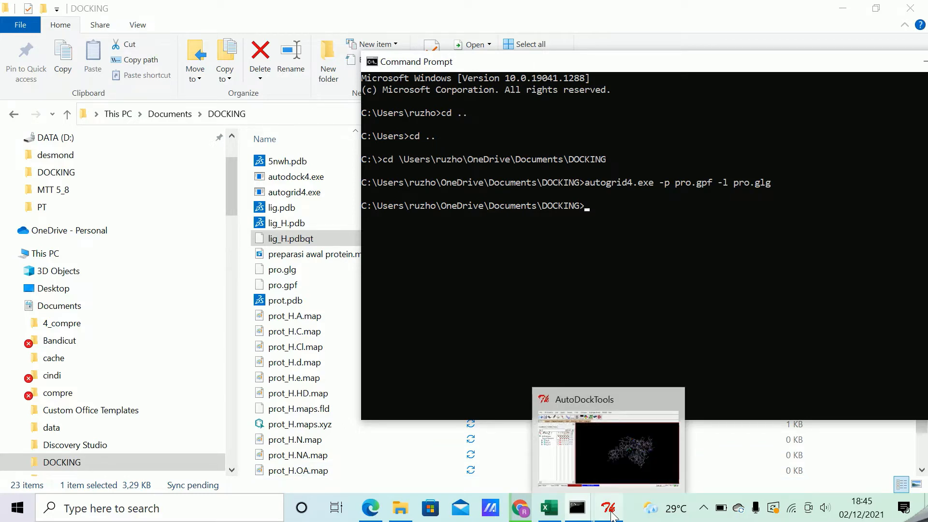
pyautogui.click(612, 514)
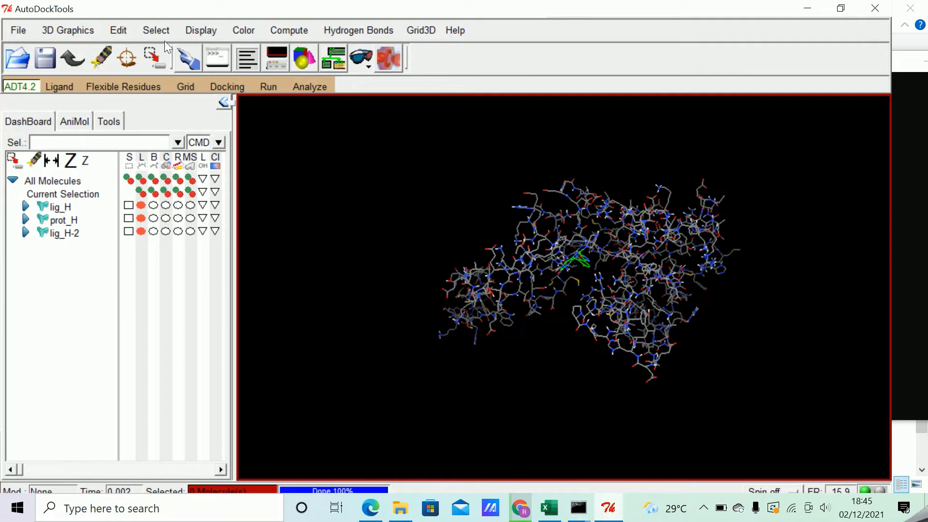
pyautogui.click(228, 87)
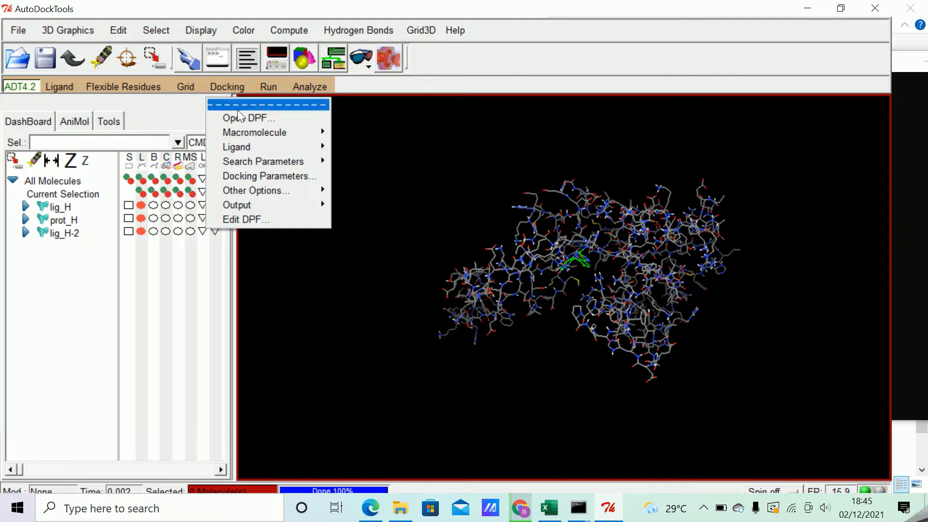
pyautogui.moveTo(257, 131)
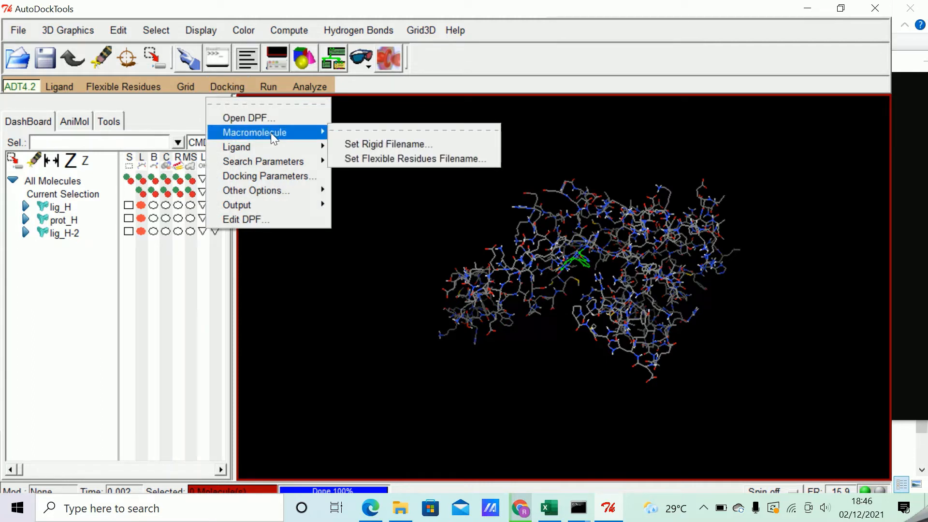
pyautogui.click(369, 143)
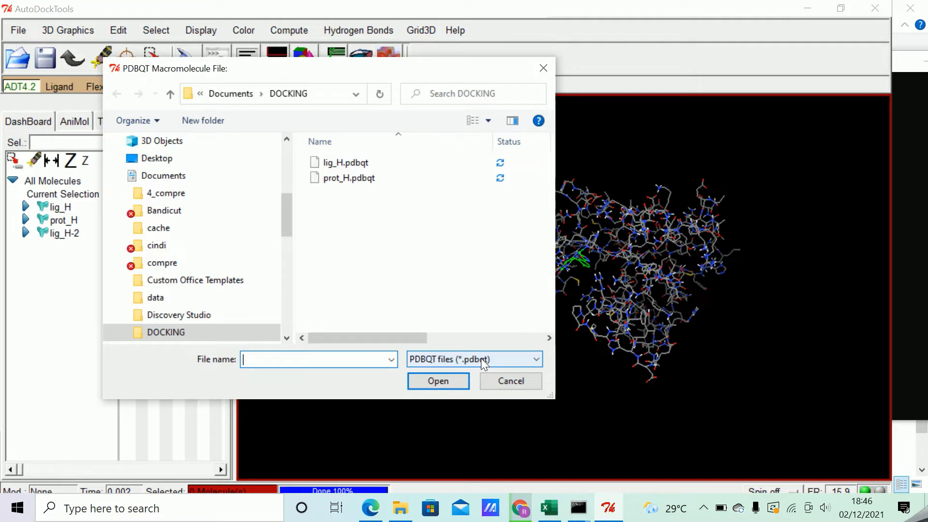
pyautogui.click(360, 179)
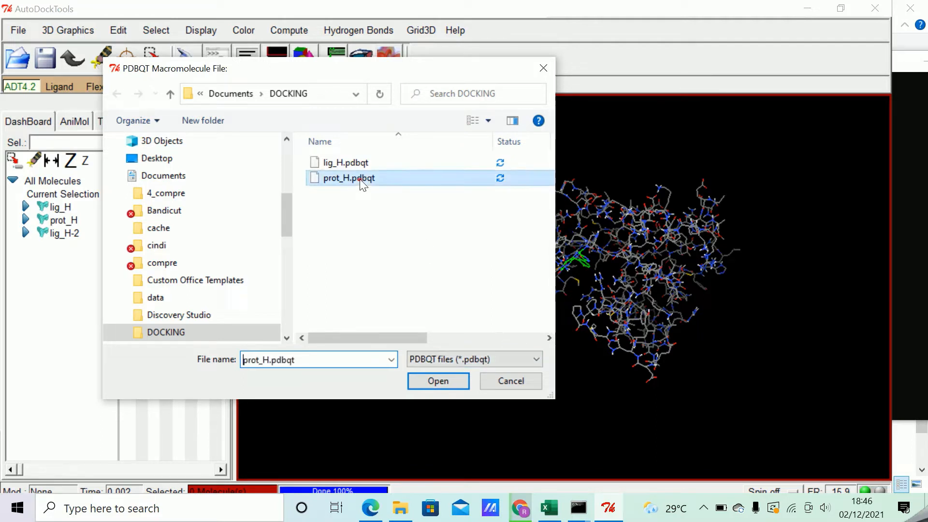
pyautogui.click(445, 382)
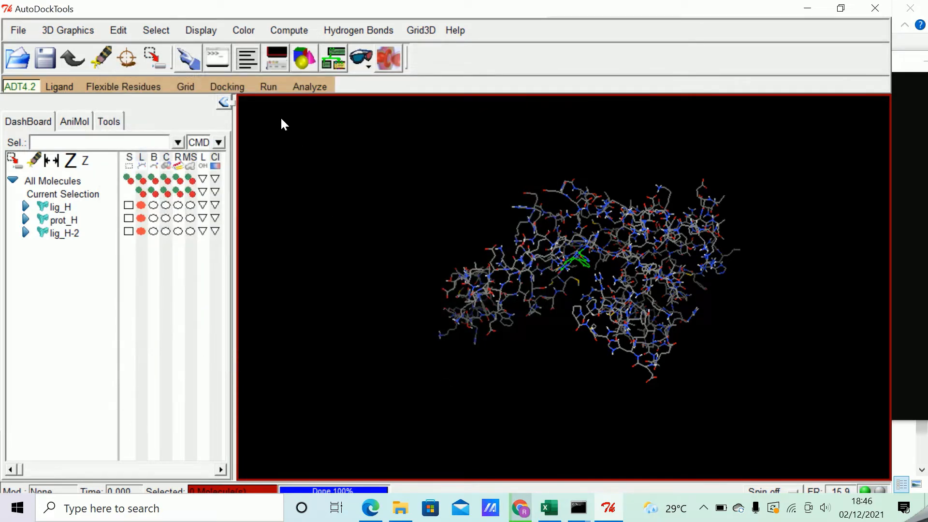
# - Open lig_H.pdbqt as the docking ligand and accept its ligand parameters with the random initial state
pyautogui.click(225, 88)
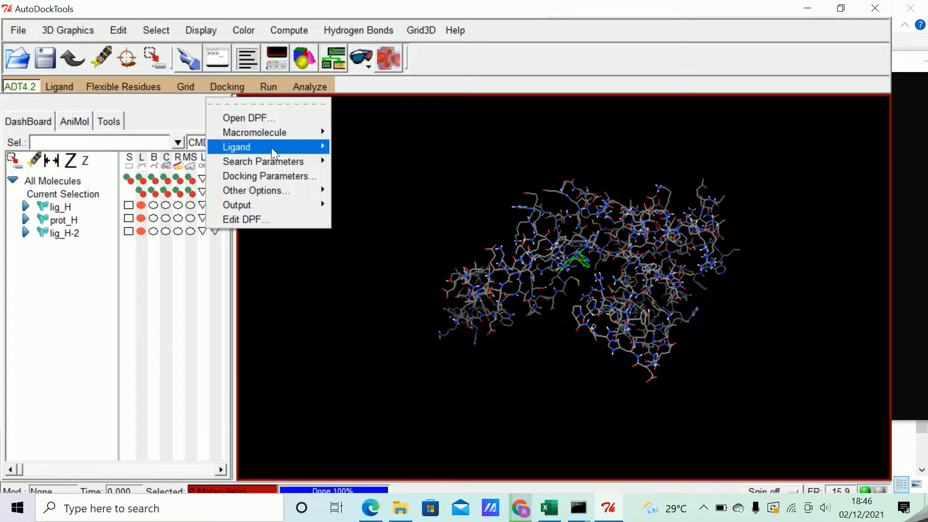
pyautogui.moveTo(273, 146)
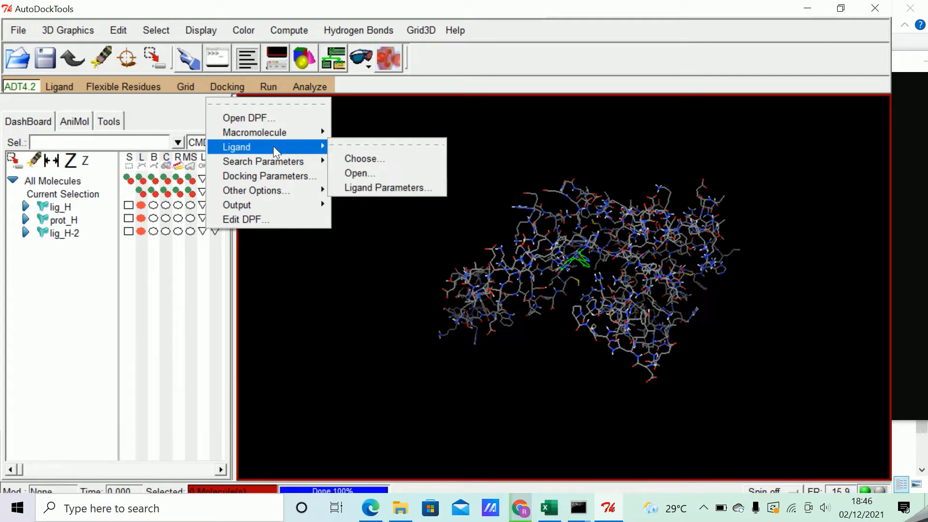
pyautogui.click(369, 173)
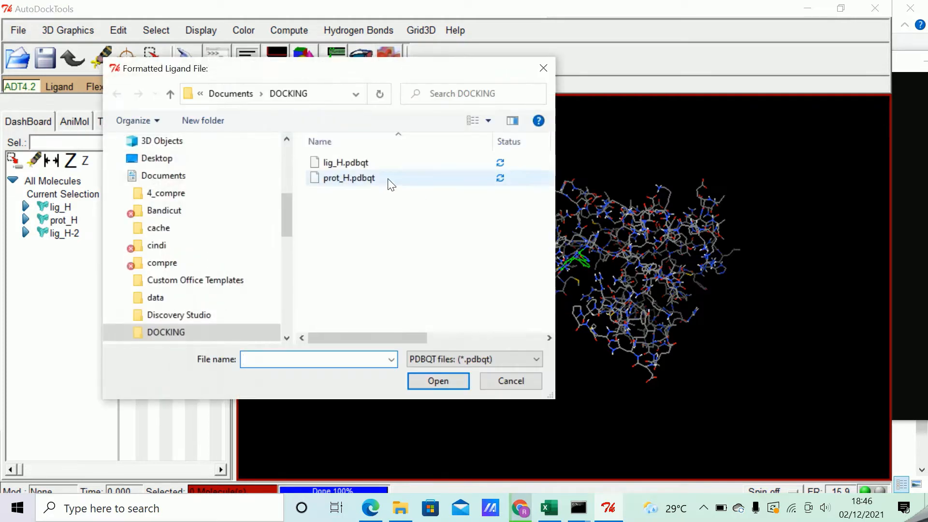
pyautogui.click(357, 163)
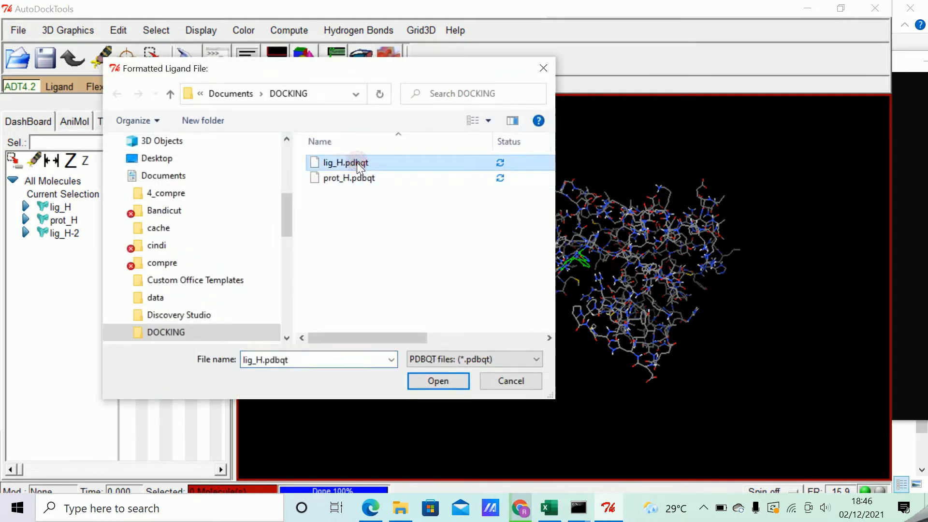
pyautogui.click(448, 381)
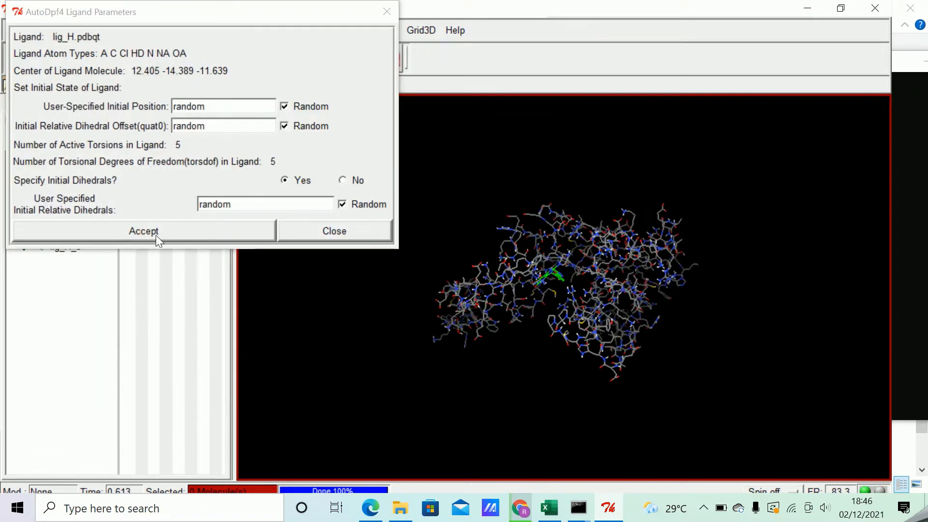
pyautogui.click(155, 234)
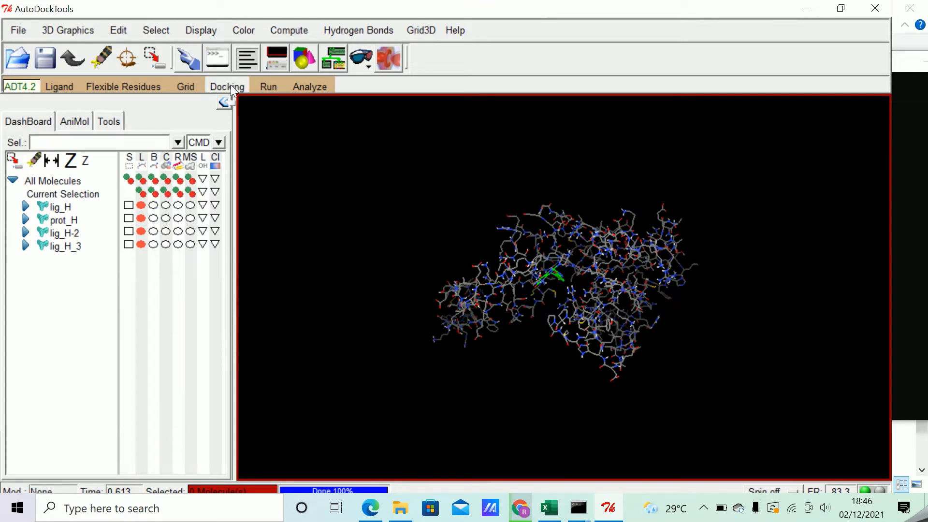
# - Accept the Genetic Algorithm search parameters with the number of GA runs at 10
pyautogui.click(233, 85)
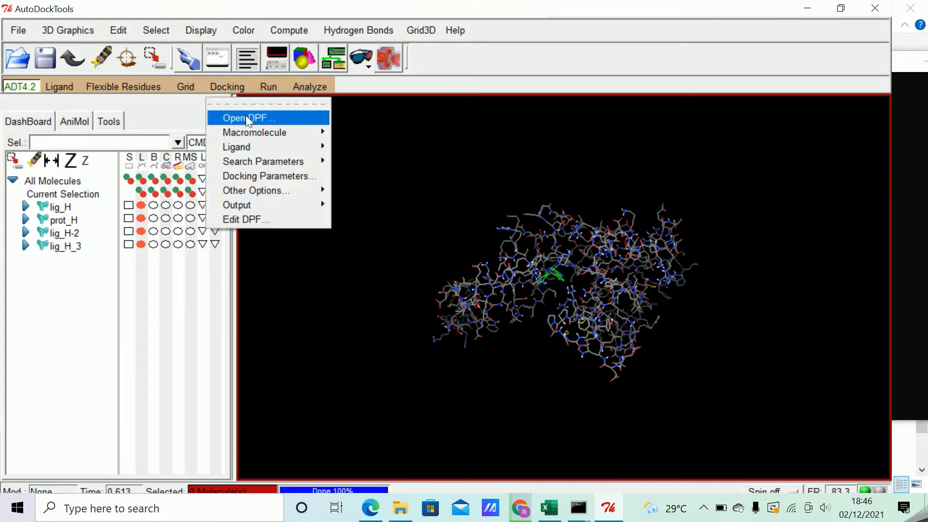
pyautogui.moveTo(274, 164)
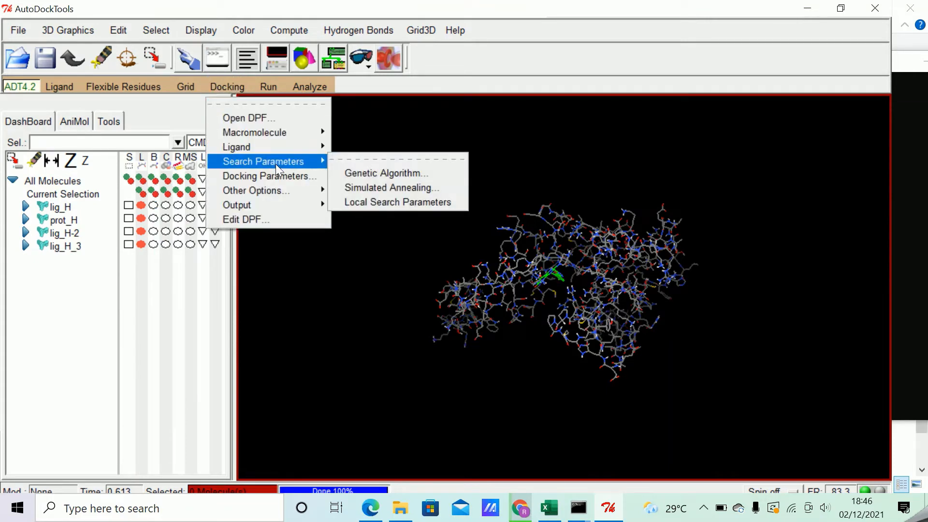
pyautogui.click(382, 173)
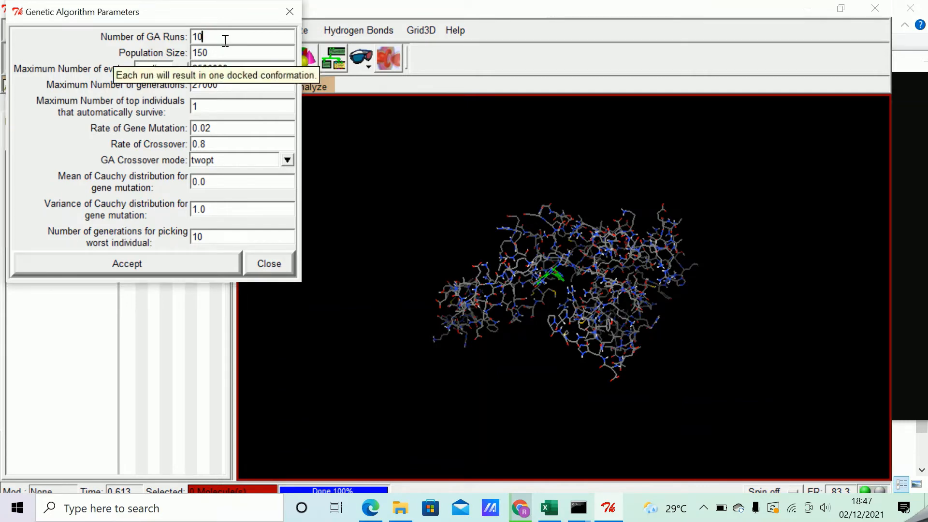
pyautogui.write('0')
pyautogui.press('BackSpace')
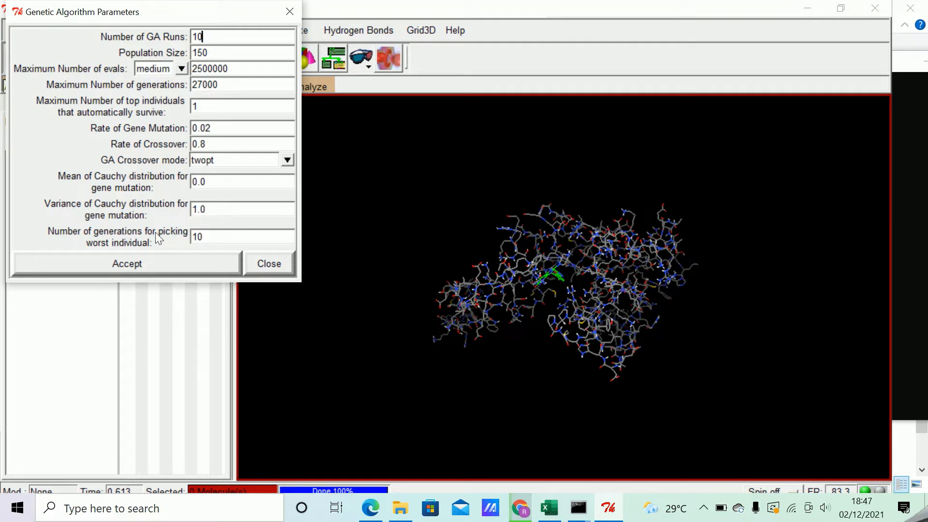
pyautogui.click(127, 265)
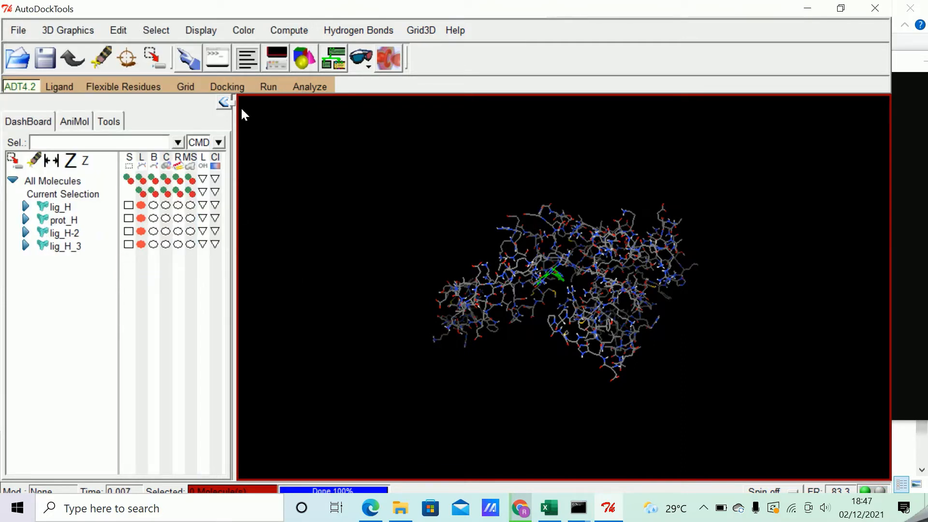
# - Accept the docking run options with defaults for random number generator, energy, step size and output format
pyautogui.click(234, 86)
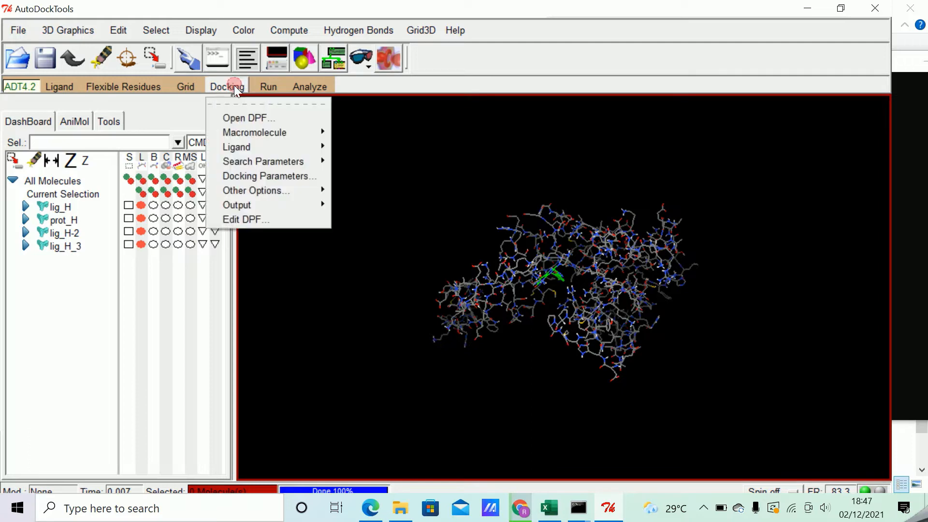
pyautogui.click(265, 175)
pyautogui.click(148, 160)
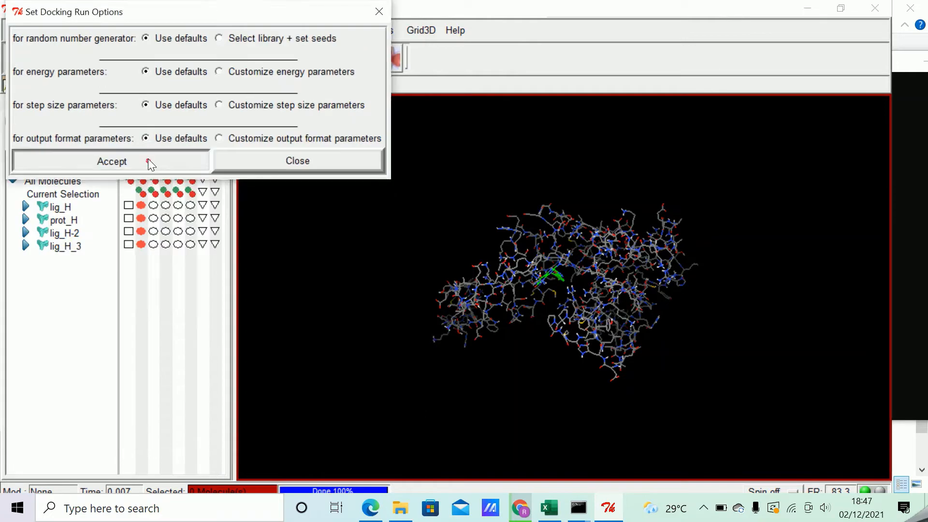
# - Output the docking parameters as Lamarckian GA (4.2) and save them as pro.dpf in the DOCKING folder
pyautogui.click(228, 88)
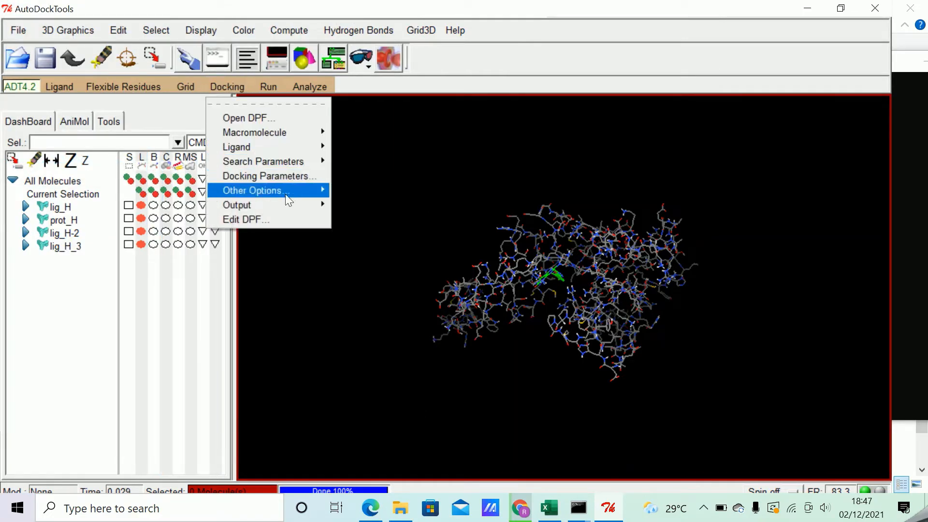
pyautogui.moveTo(291, 202)
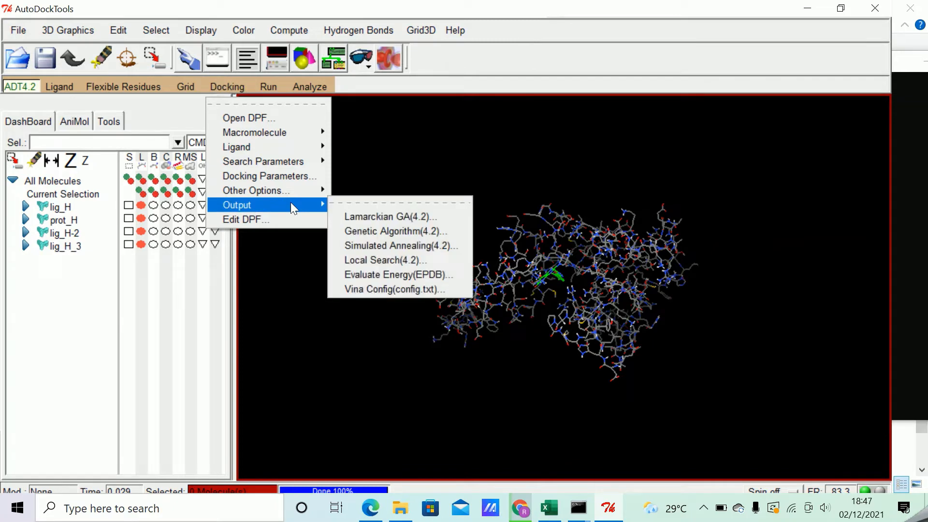
pyautogui.click(372, 216)
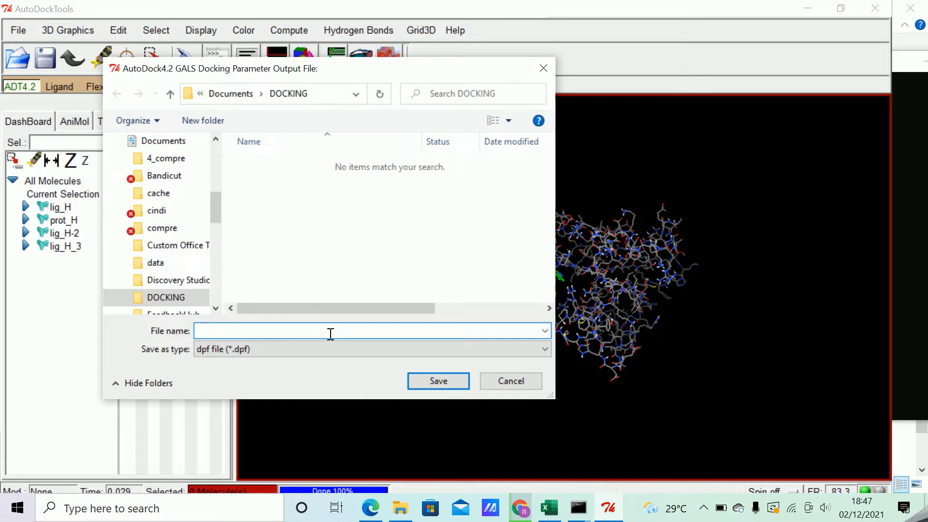
pyautogui.write('pro')
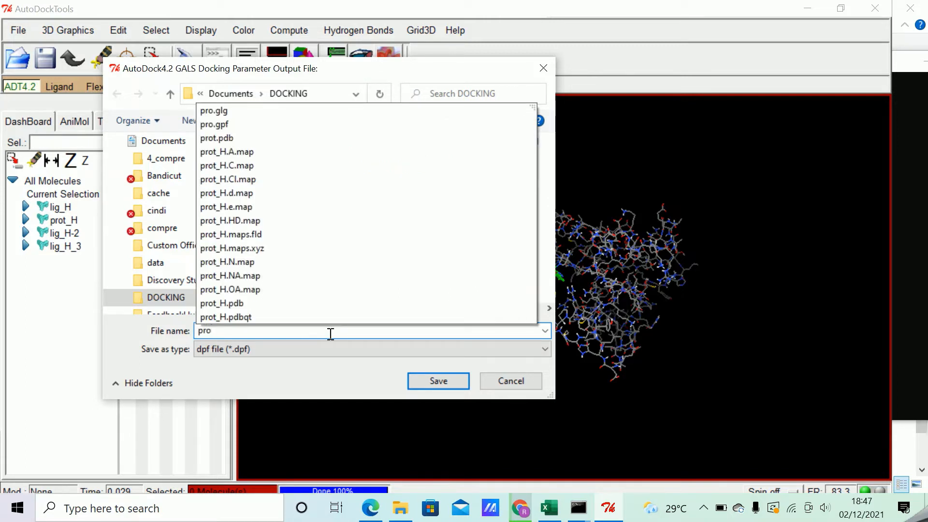
pyautogui.write('.d')
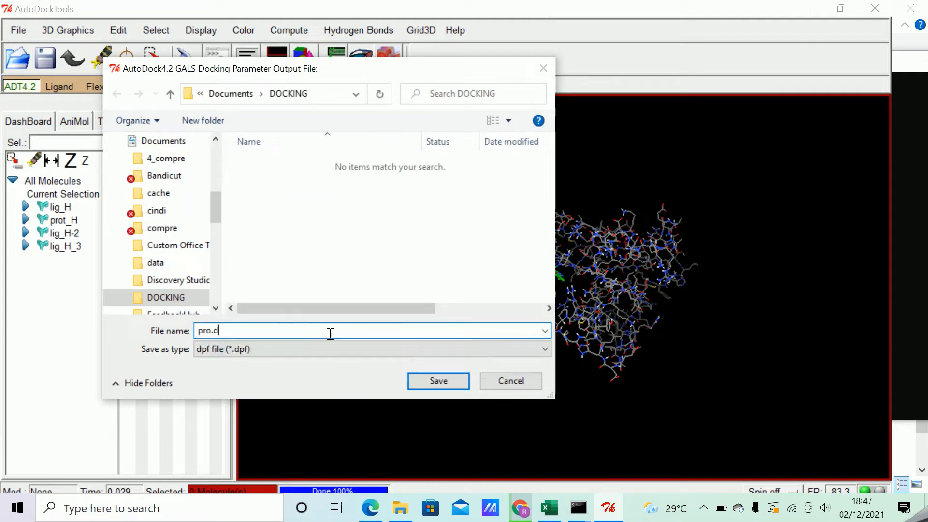
pyautogui.write('pf')
pyautogui.click(216, 331)
pyautogui.click(447, 382)
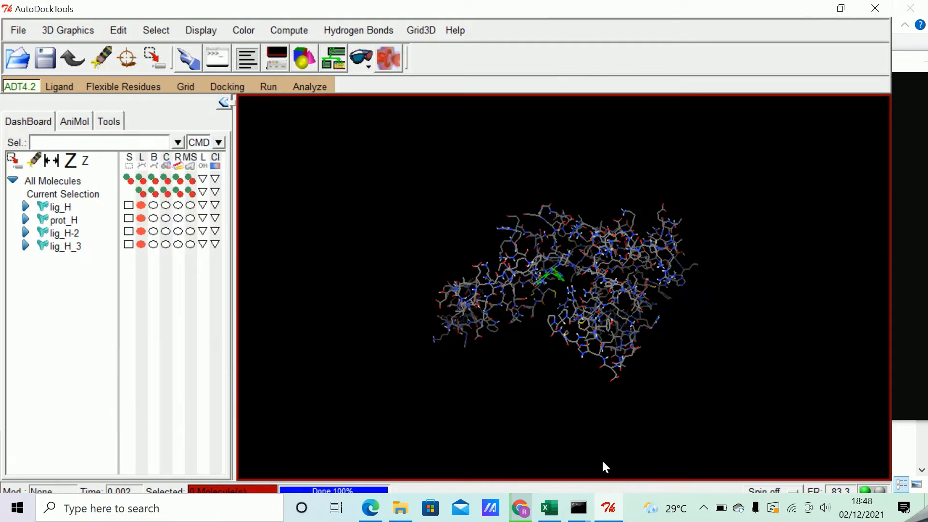
# - Bring up the DOCKING folder in File Explorer with the Command Prompt window active in front of it
pyautogui.moveTo(581, 513)
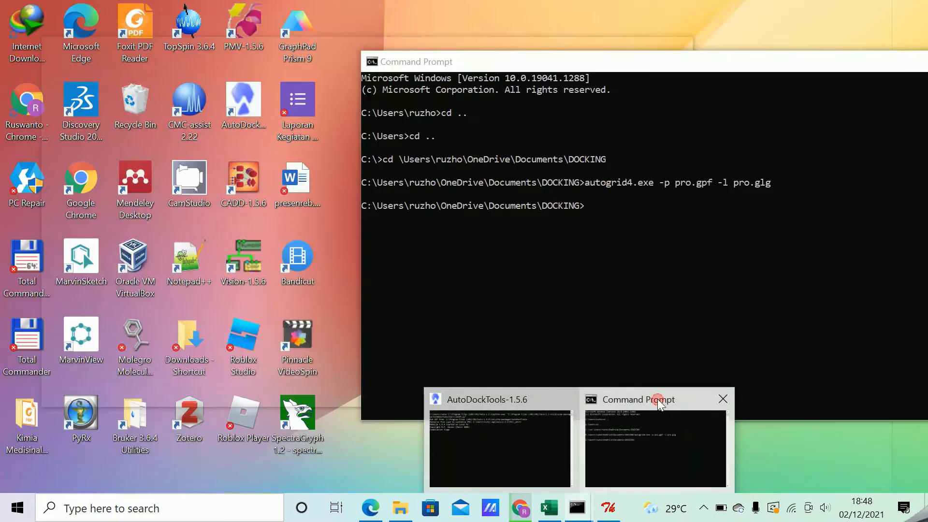
pyautogui.click(657, 399)
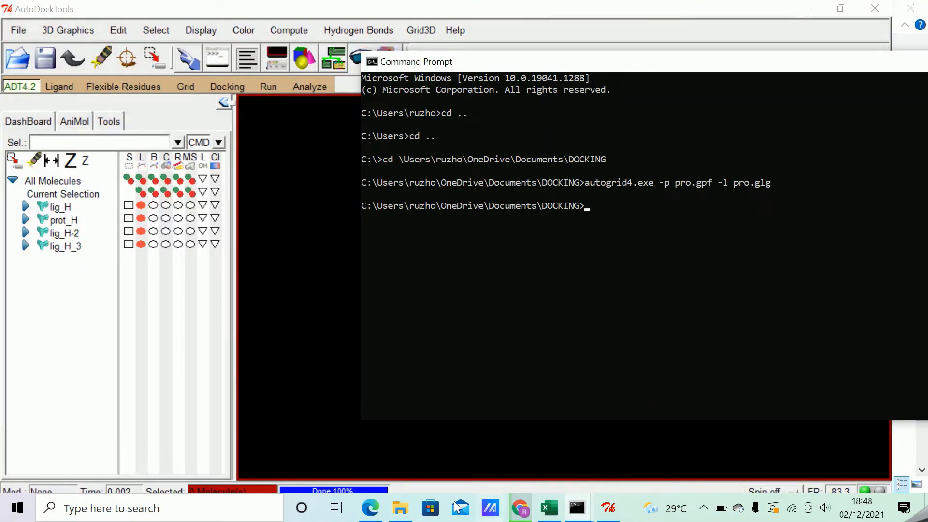
pyautogui.click(400, 507)
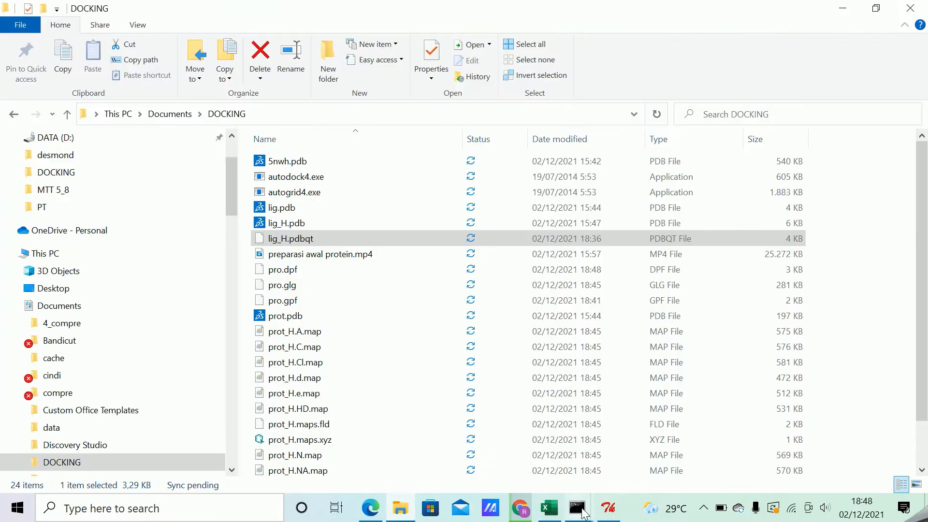
pyautogui.click(582, 507)
pyautogui.click(658, 402)
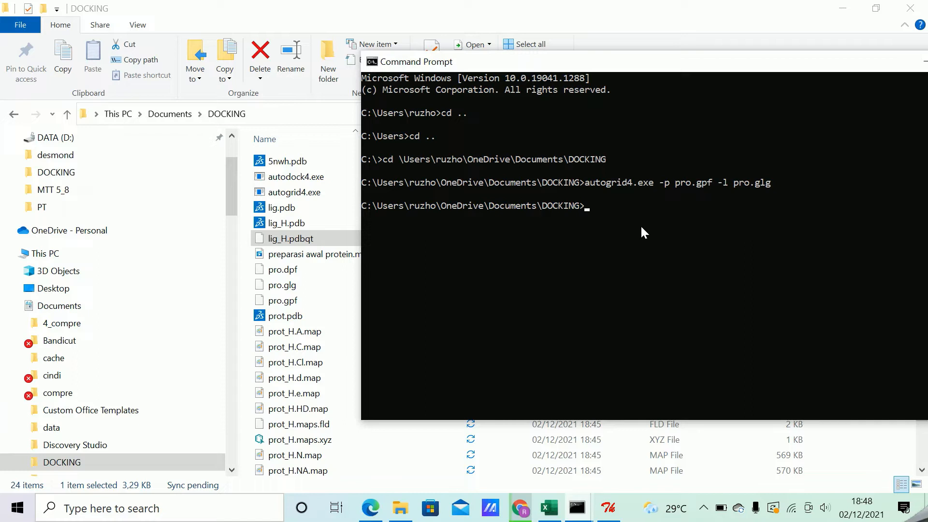
# - Run AutoDock in the Command Prompt with autodock4.exe -p pro.dpf -l pro.dlg
pyautogui.moveTo(645, 65); pyautogui.dragTo(651, 56)
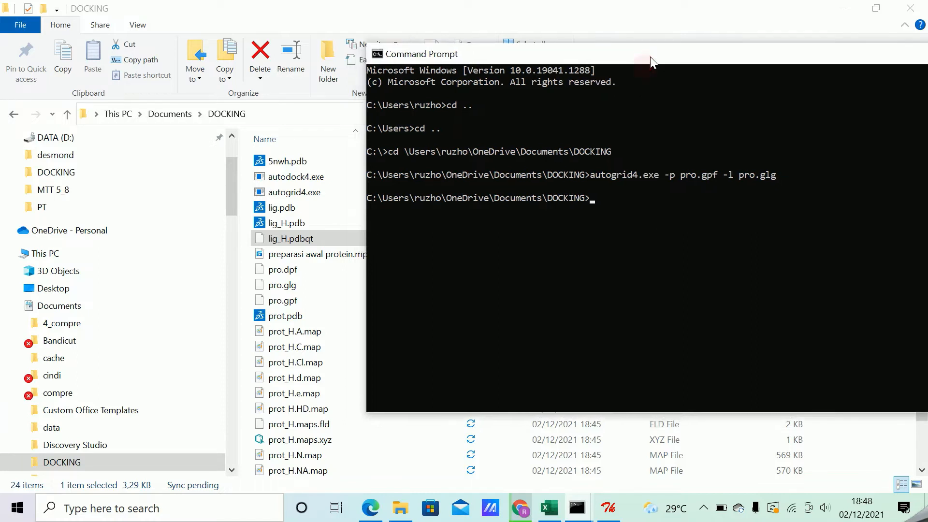
pyautogui.moveTo(591, 65); pyautogui.dragTo(620, 71)
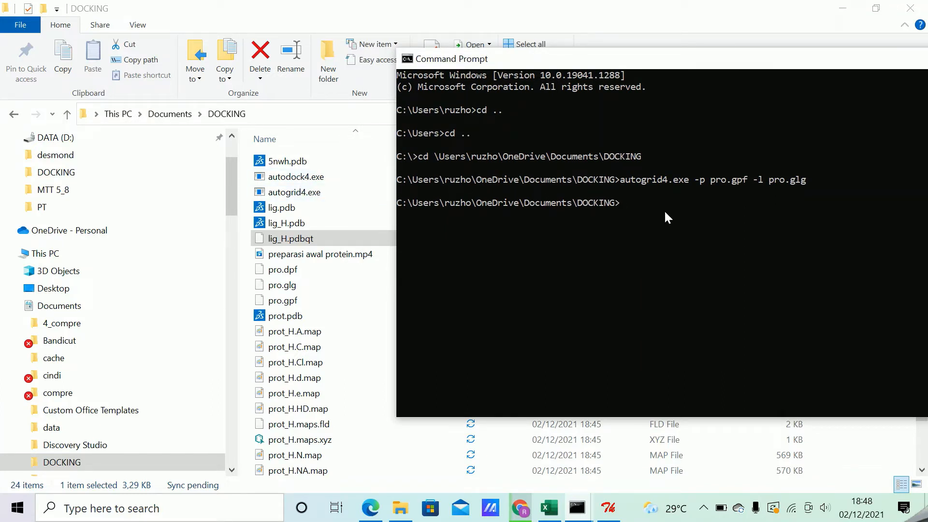
pyautogui.write('aut')
pyautogui.write('odock4.exe -p pro.dpf')
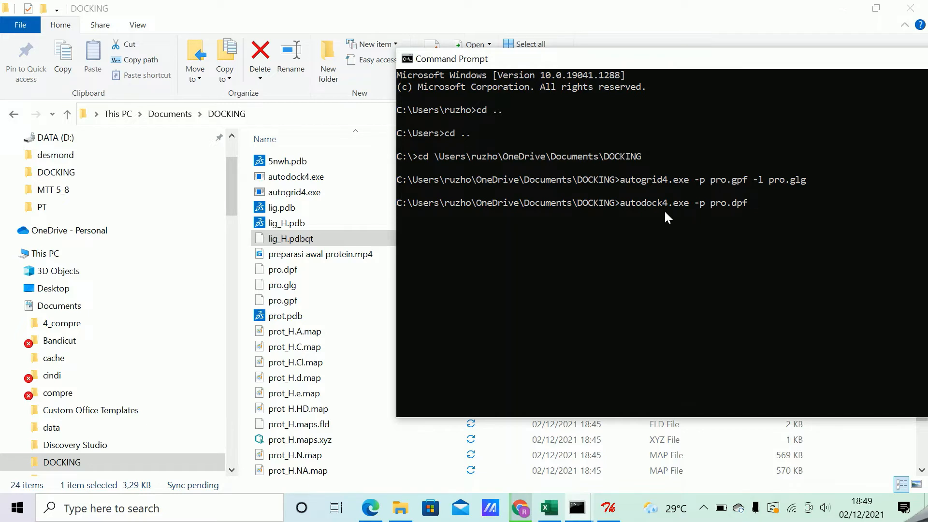
pyautogui.write('-l pro.dlg')
pyautogui.press('Return')
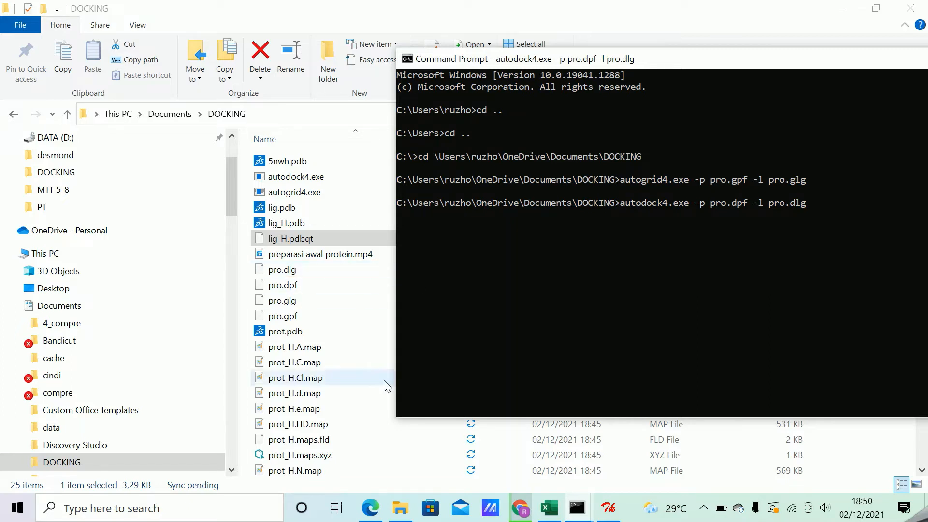
# - Open pro.dlg from the DOCKING folder in Notepad++ and examine the first run's binding energies and the GA run progress
pyautogui.click(297, 272)
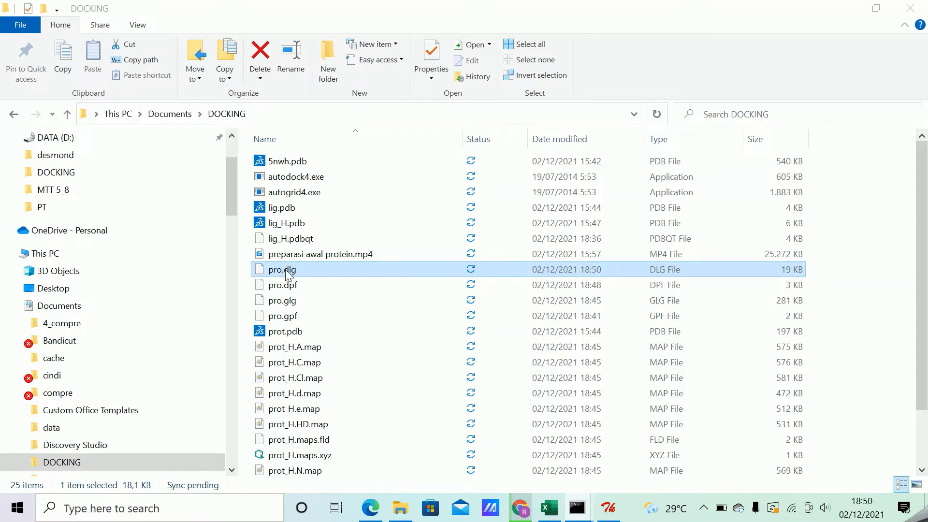
pyautogui.rightClick(288, 270)
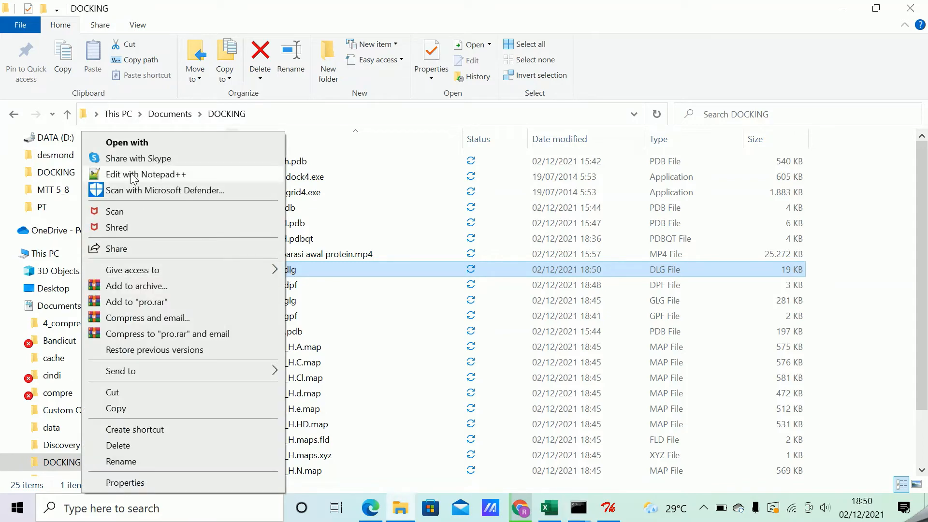
pyautogui.click(160, 175)
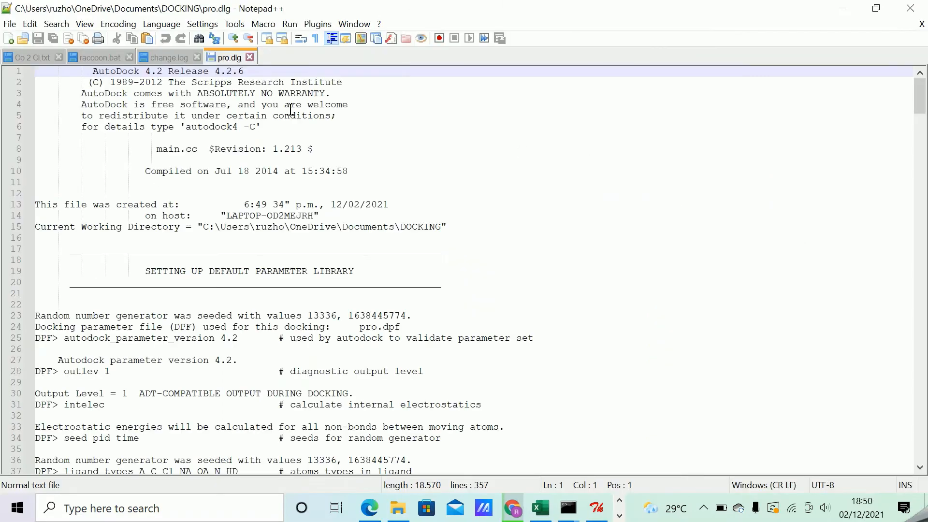
pyautogui.scroll(-1, 392, 284)
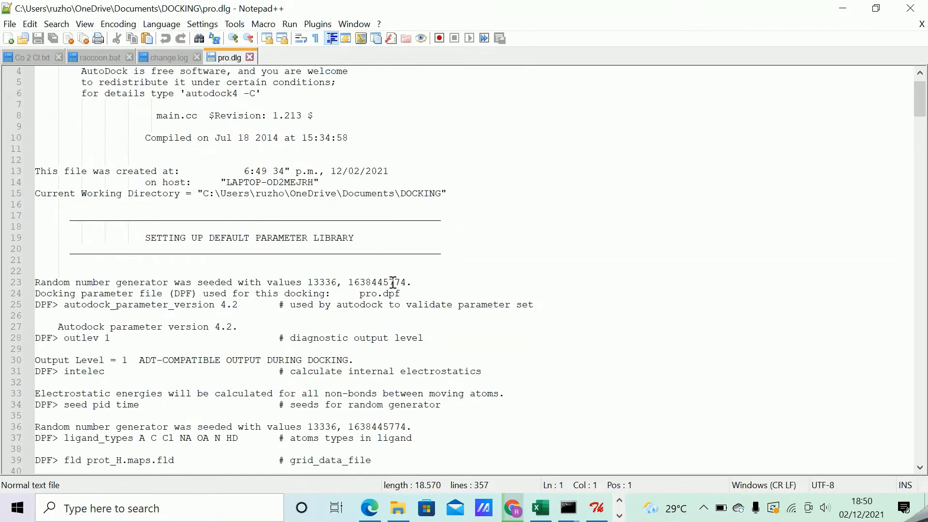
pyautogui.scroll(-15, 392, 284)
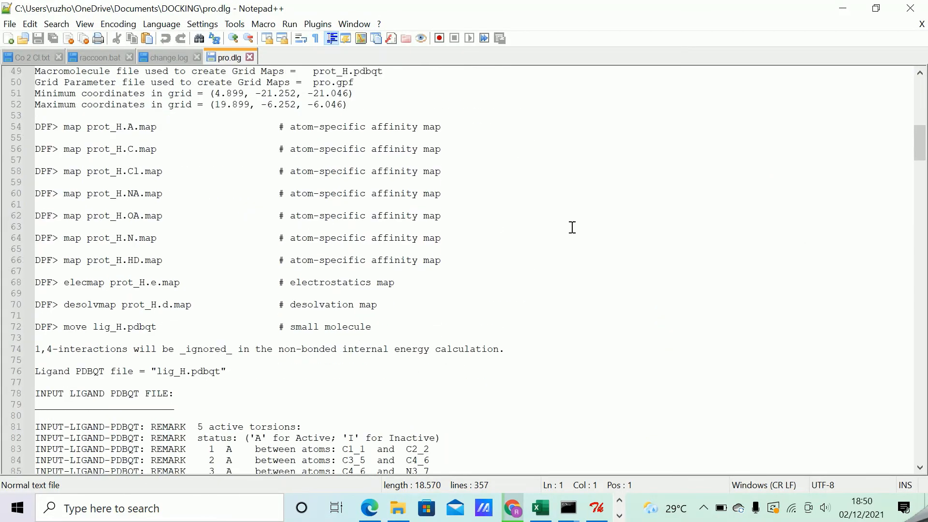
pyautogui.moveTo(921, 137); pyautogui.dragTo(925, 324)
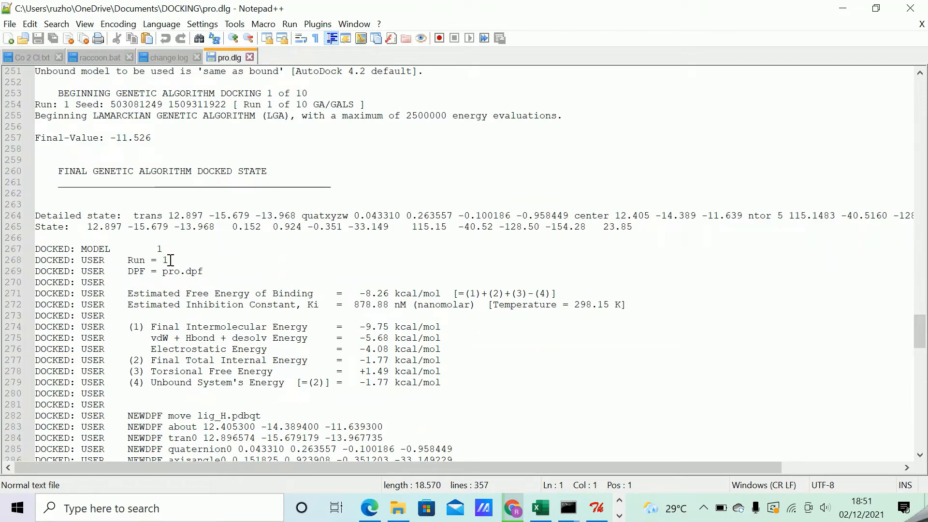
pyautogui.scroll(-3, 382, 304)
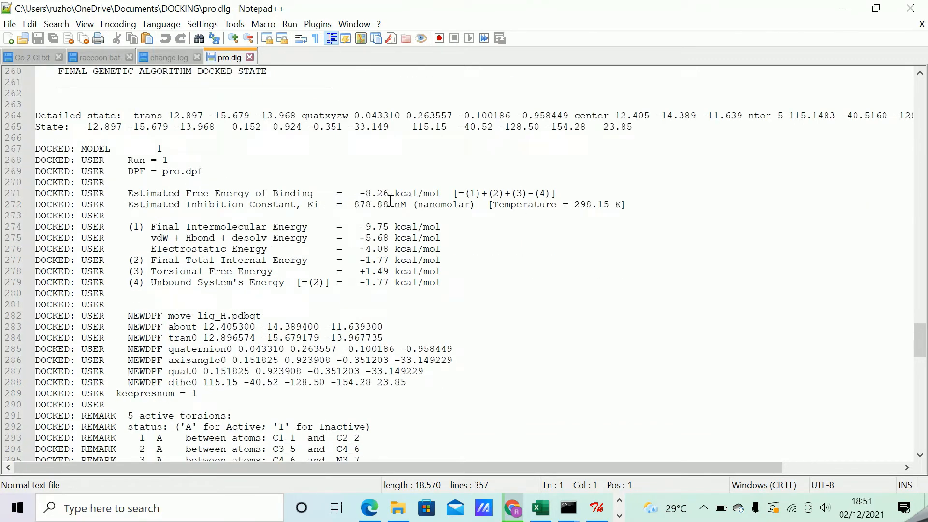
pyautogui.scroll(-15, 406, 200)
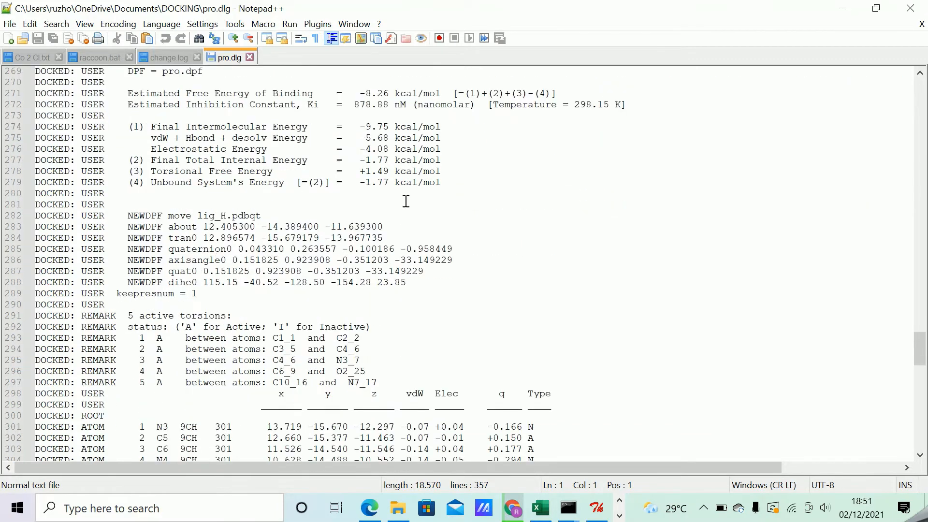
pyautogui.scroll(-12, 406, 201)
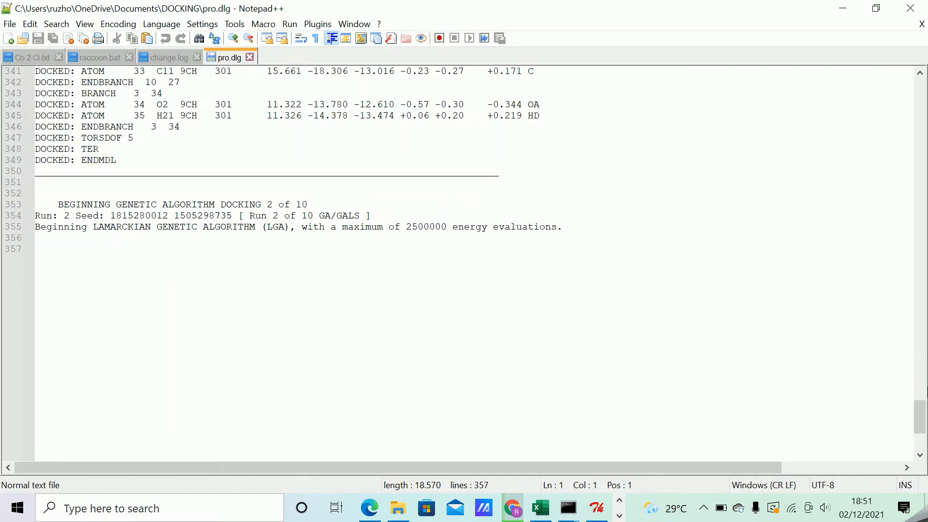
pyautogui.moveTo(924, 410); pyautogui.dragTo(922, 86)
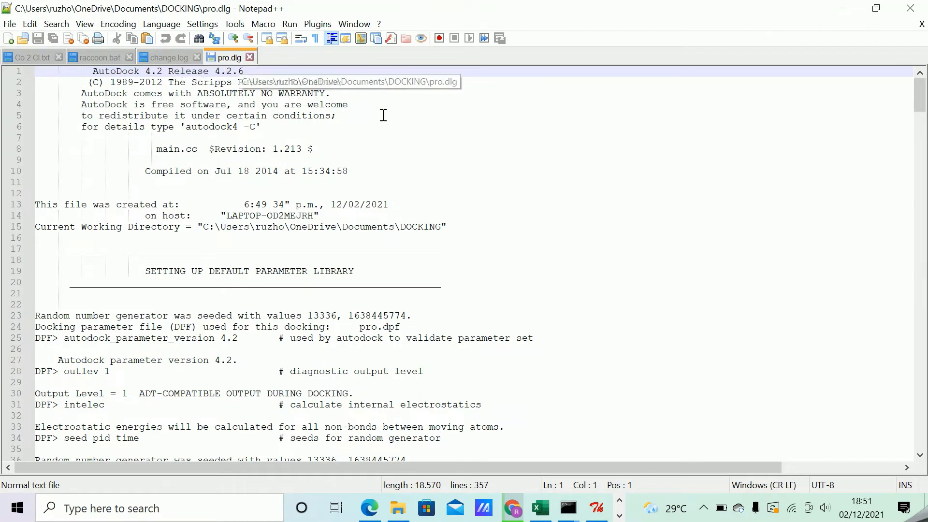
# - Close pro.dlg, change.log, raccoon.bat and Co 2 Cl.txt in Notepad++, and switch to the Command Prompt running AutoDock
pyautogui.click(250, 57)
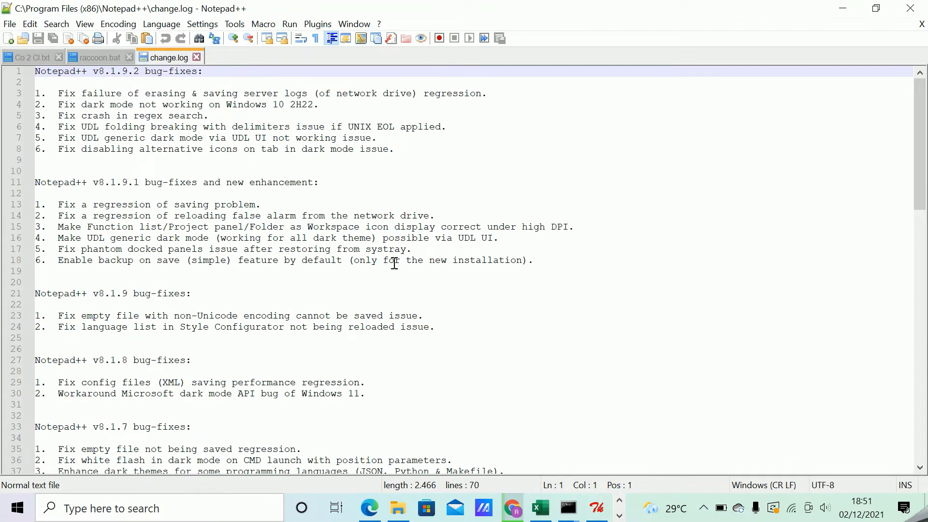
pyautogui.click(196, 57)
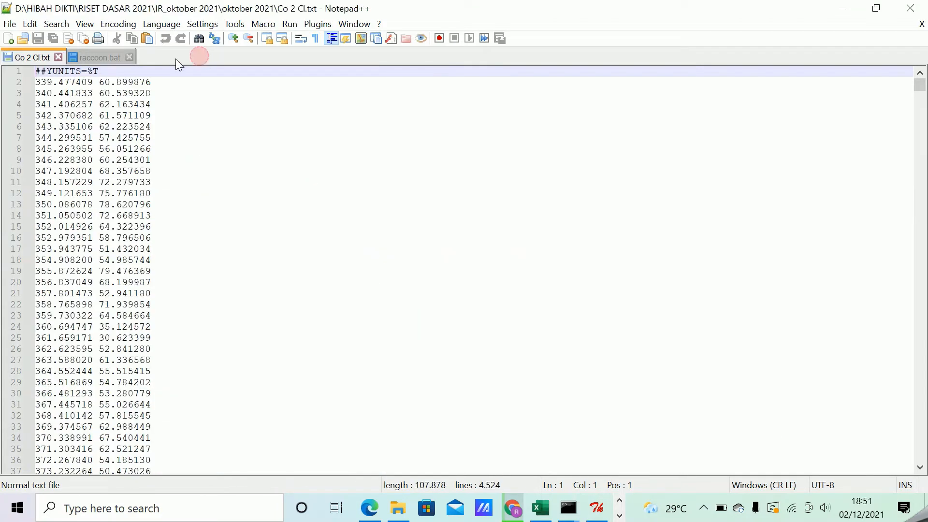
pyautogui.click(129, 57)
pyautogui.click(59, 57)
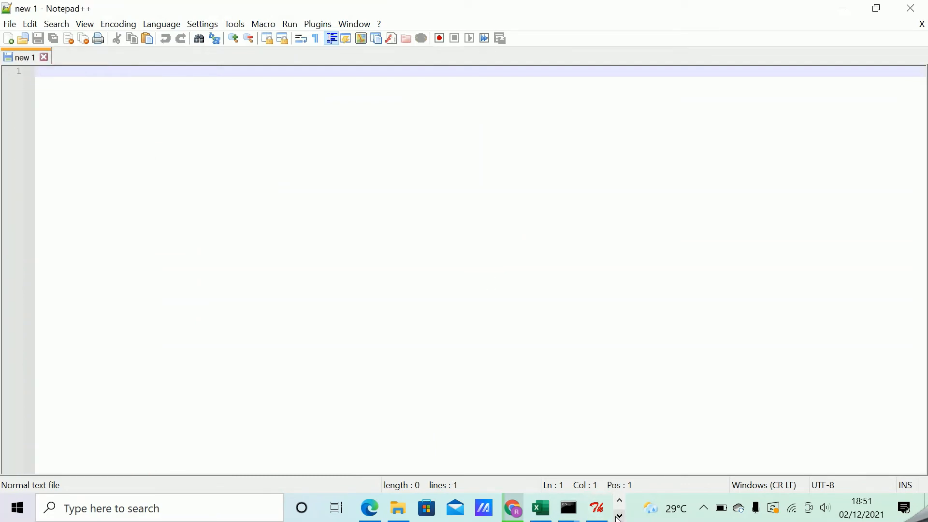
pyautogui.click(569, 515)
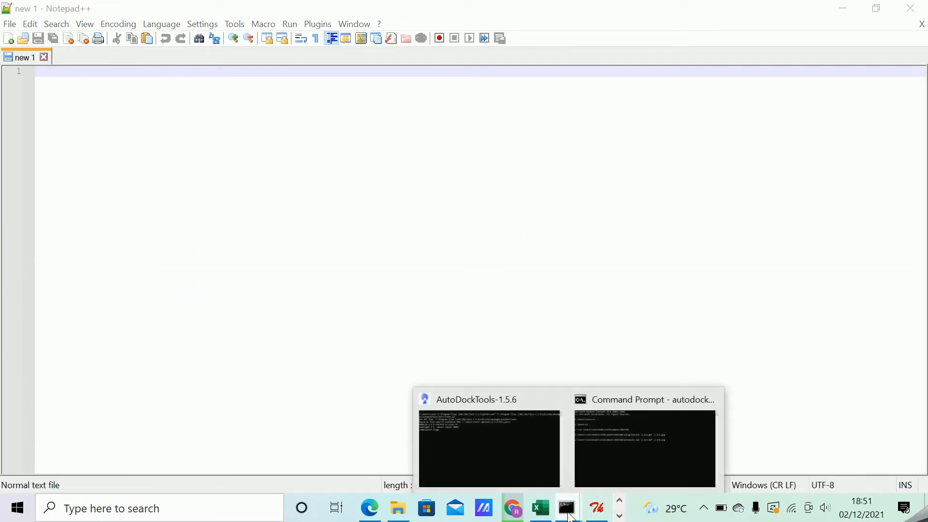
pyautogui.click(614, 400)
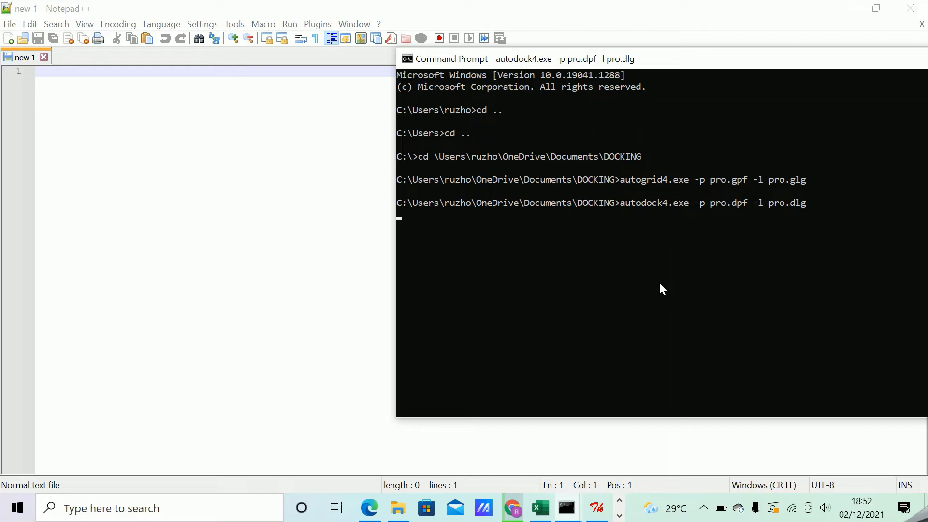
# - Reopen pro.dlg from the DOCKING folder in Notepad++, check the current GA run at the file's end, and close the editor
pyautogui.click(397, 509)
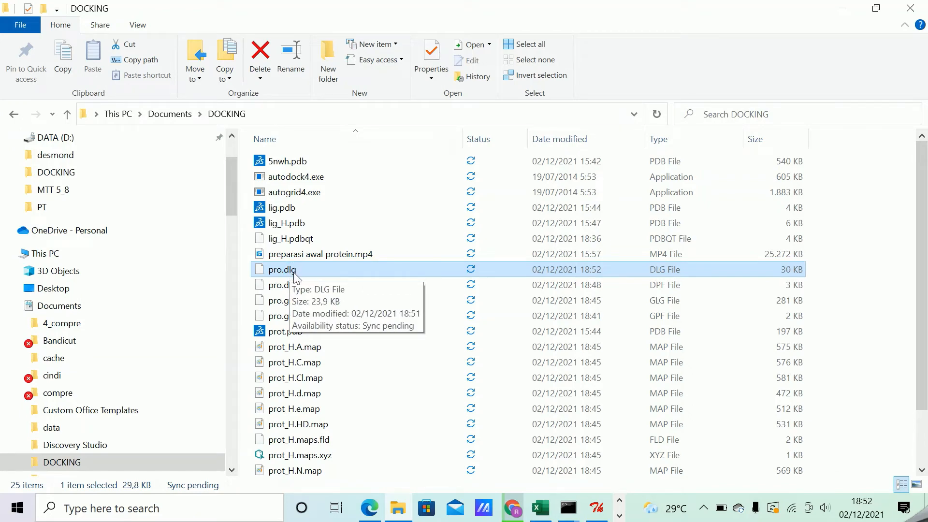
pyautogui.rightClick(294, 271)
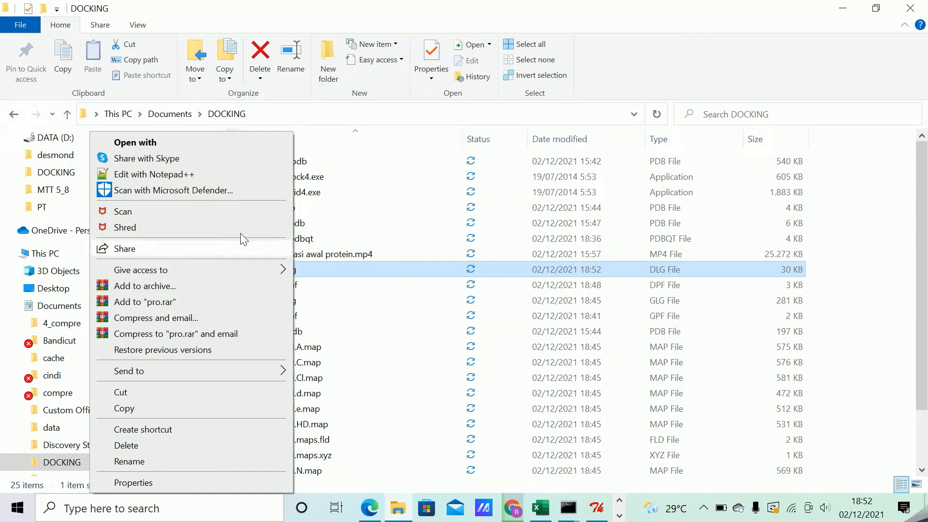
pyautogui.click(194, 174)
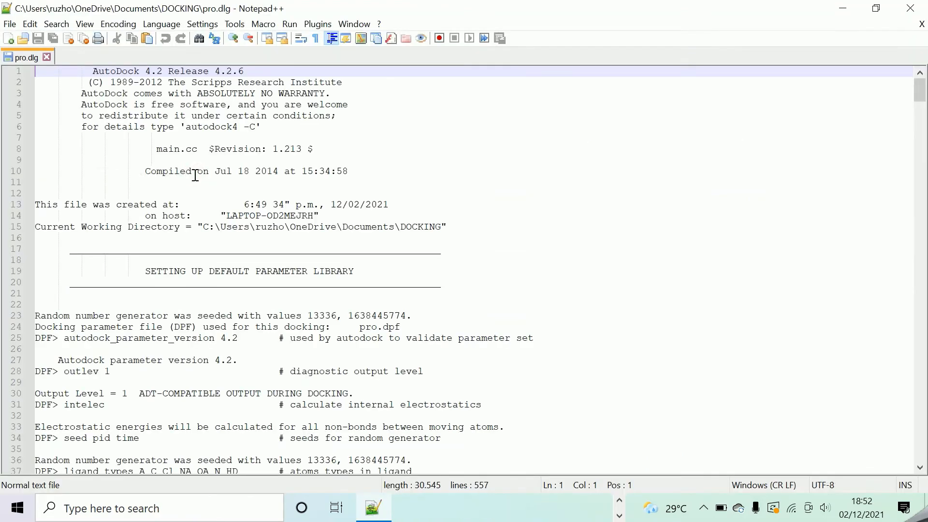
pyautogui.moveTo(920, 92); pyautogui.dragTo(922, 425)
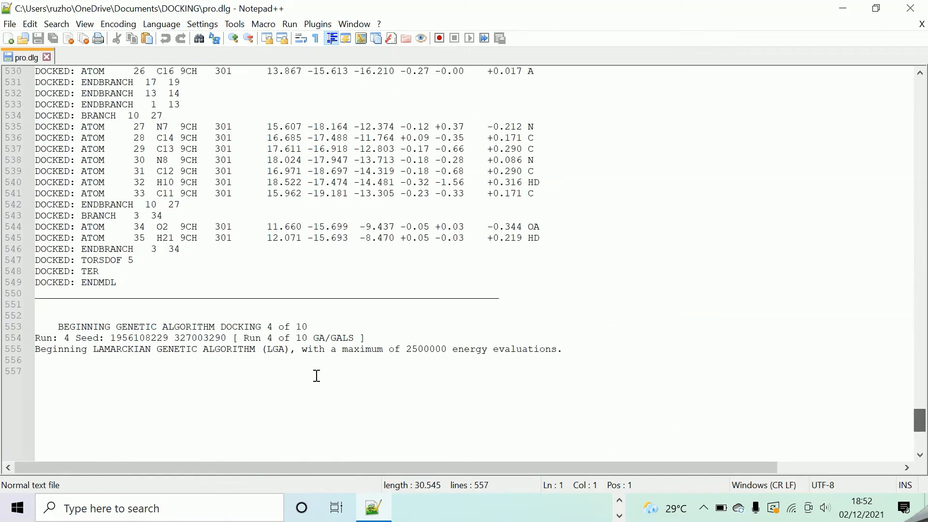
pyautogui.moveTo(267, 327); pyautogui.dragTo(305, 323)
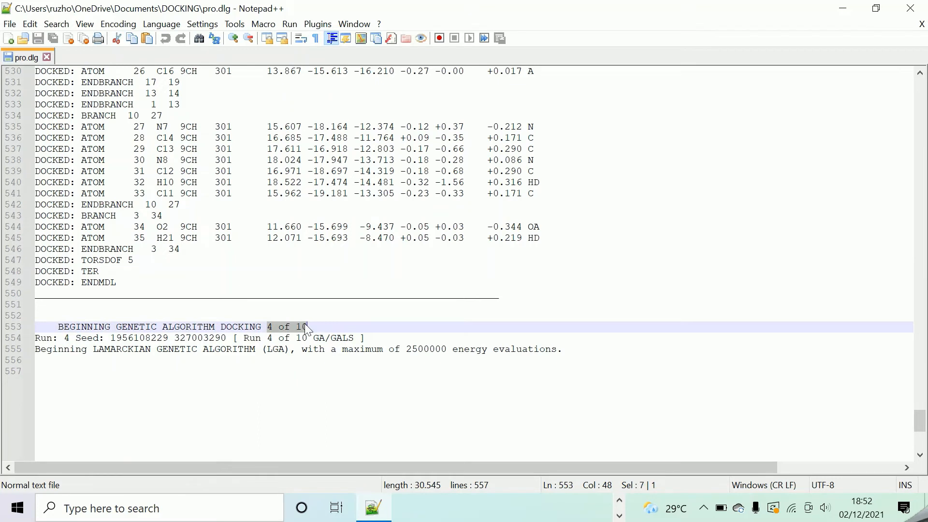
pyautogui.click(47, 56)
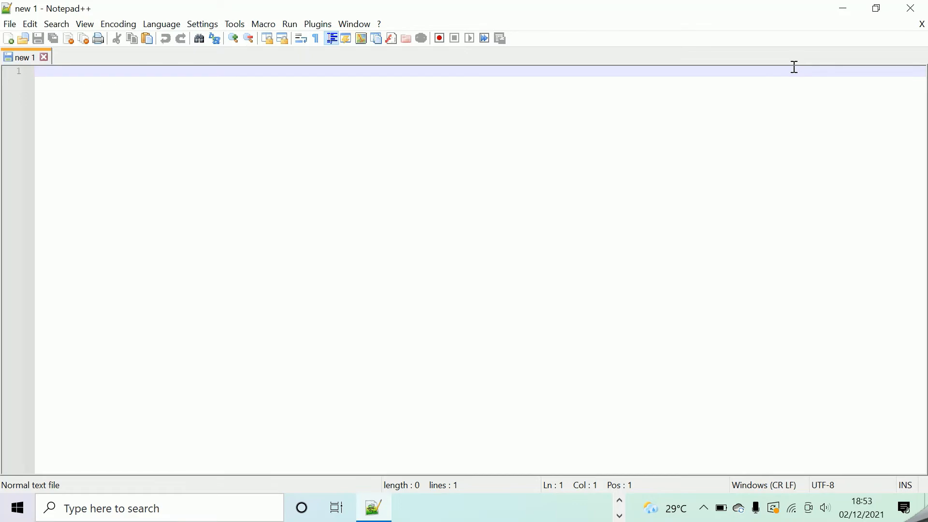
pyautogui.click(910, 8)
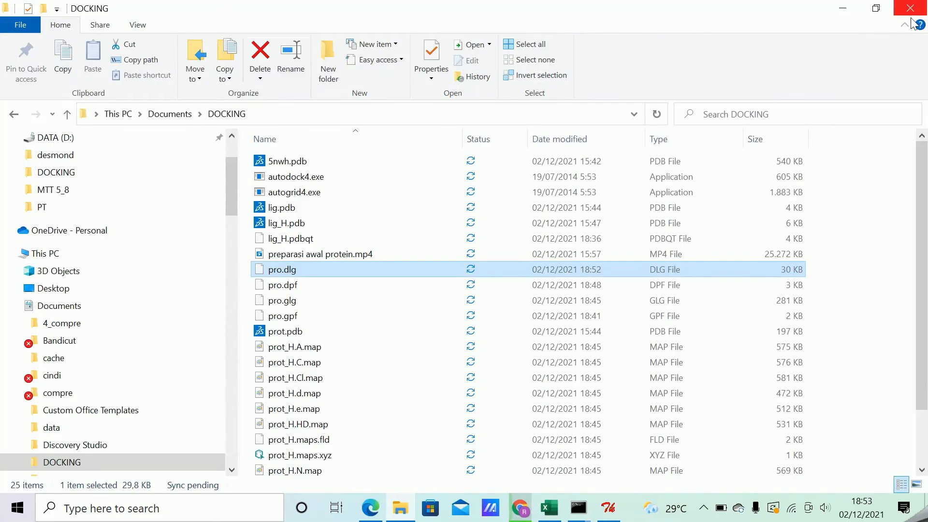
# - Open the updated pro.dlg in Notepad++ again, examine the run 4 results and latest docking progress, and close the editor
pyautogui.click(286, 284)
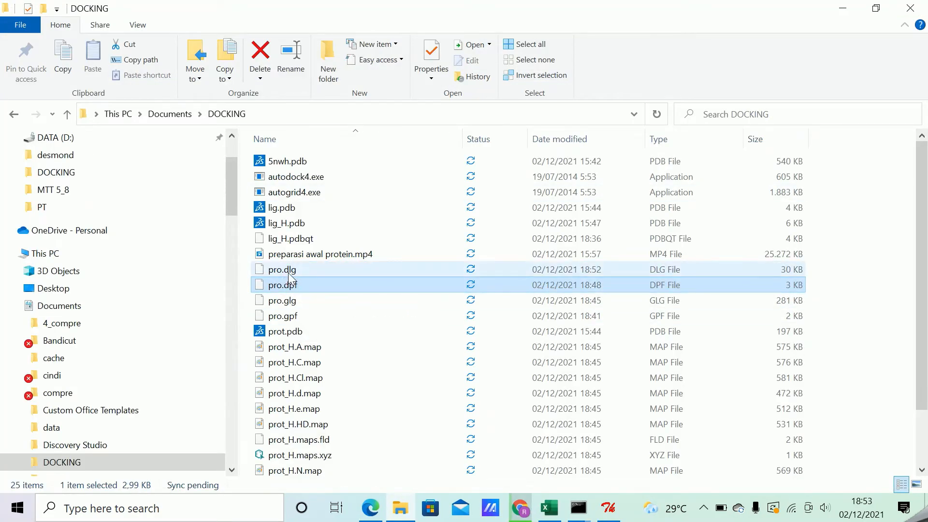
pyautogui.click(289, 270)
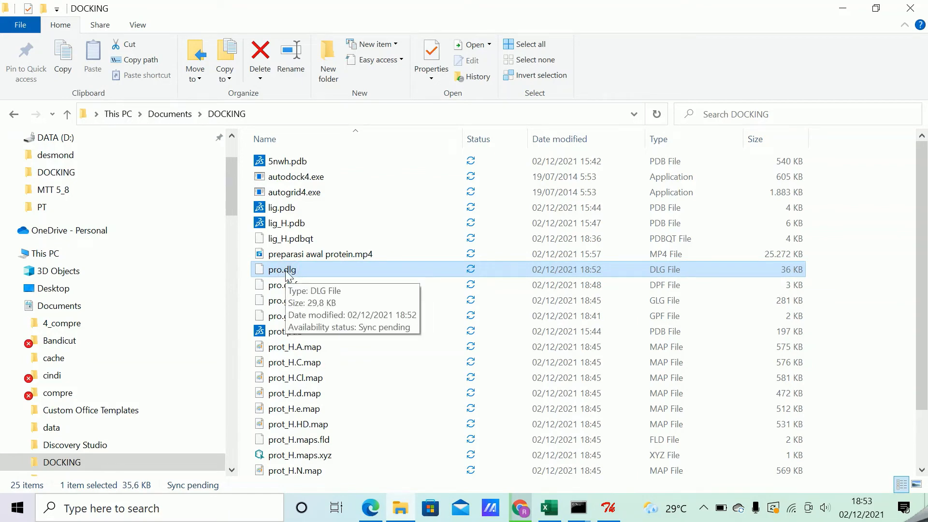
pyautogui.rightClick(285, 273)
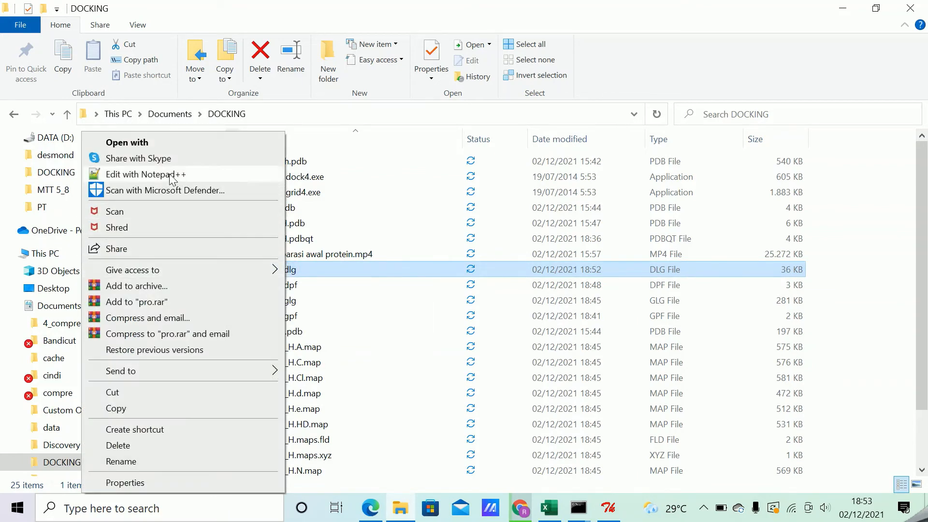
pyautogui.click(170, 175)
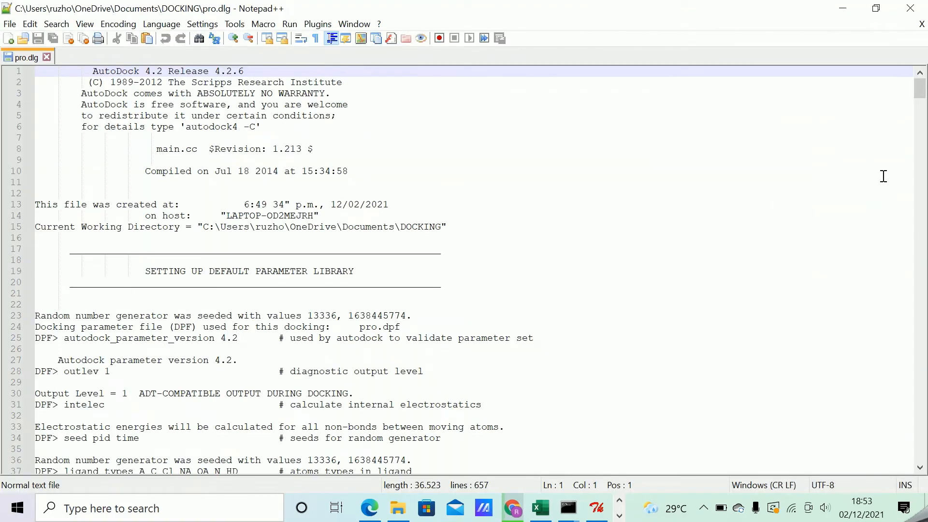
pyautogui.moveTo(920, 97); pyautogui.dragTo(920, 397)
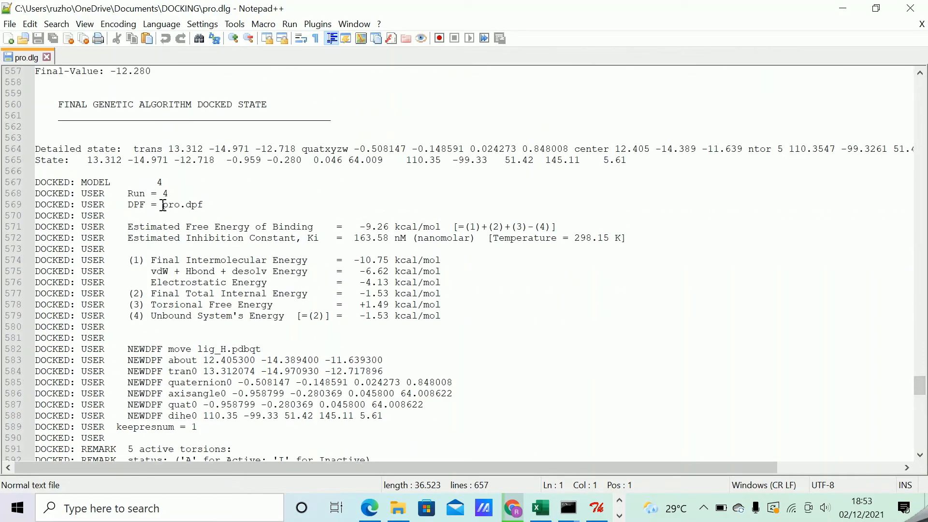
pyautogui.scroll(-20, 163, 204)
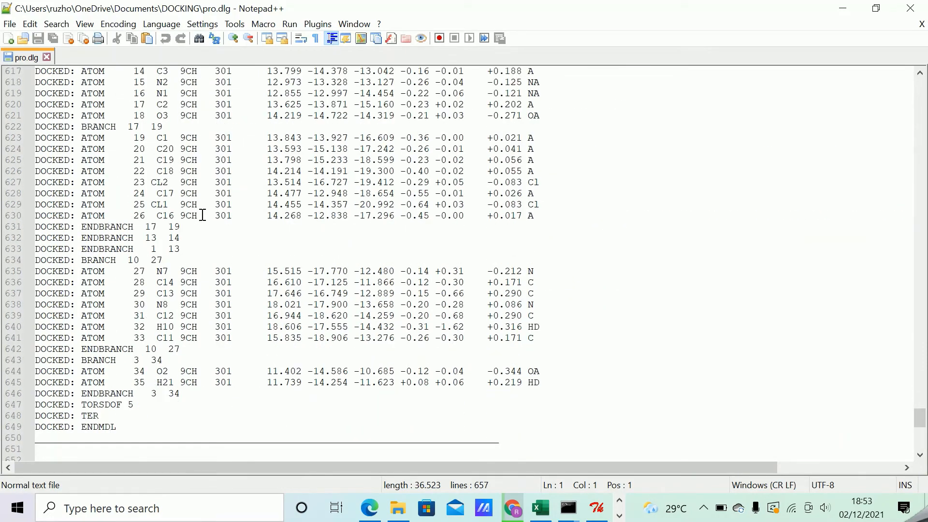
pyautogui.scroll(-6, 203, 215)
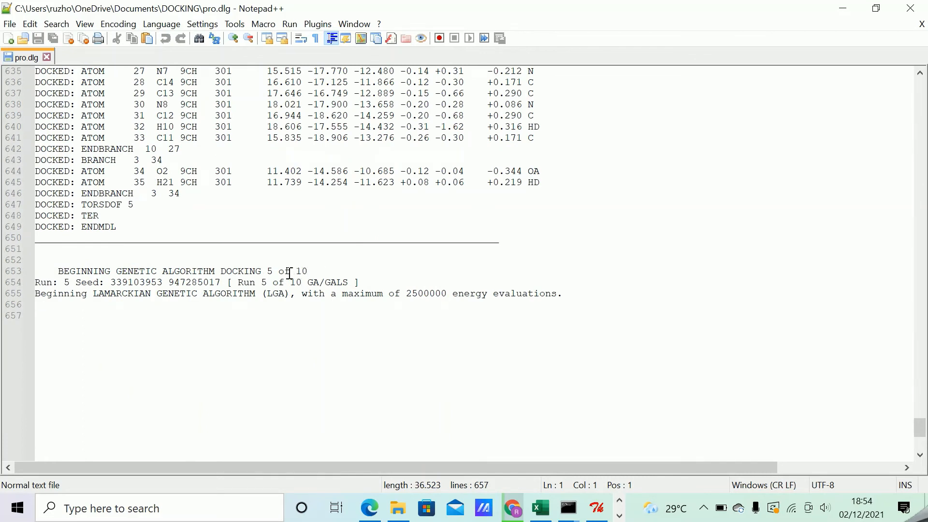
pyautogui.click(46, 58)
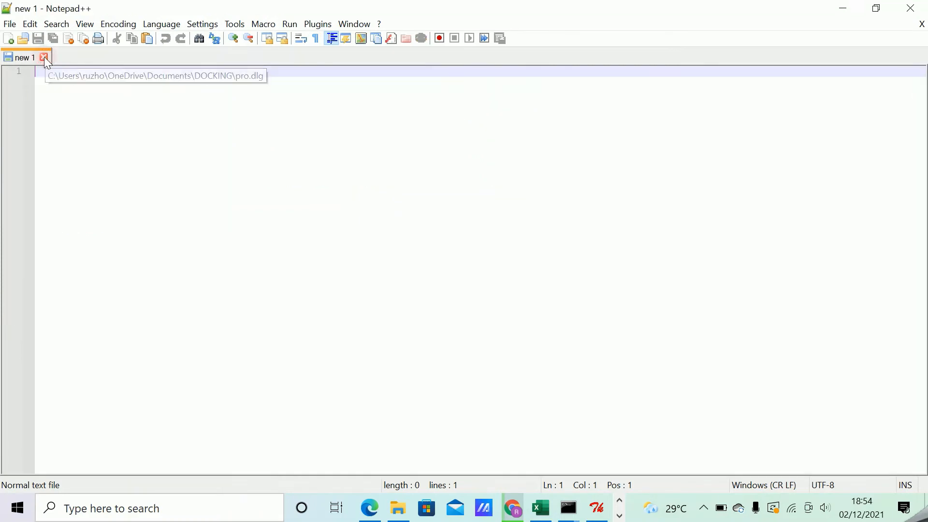
pyautogui.click(918, 9)
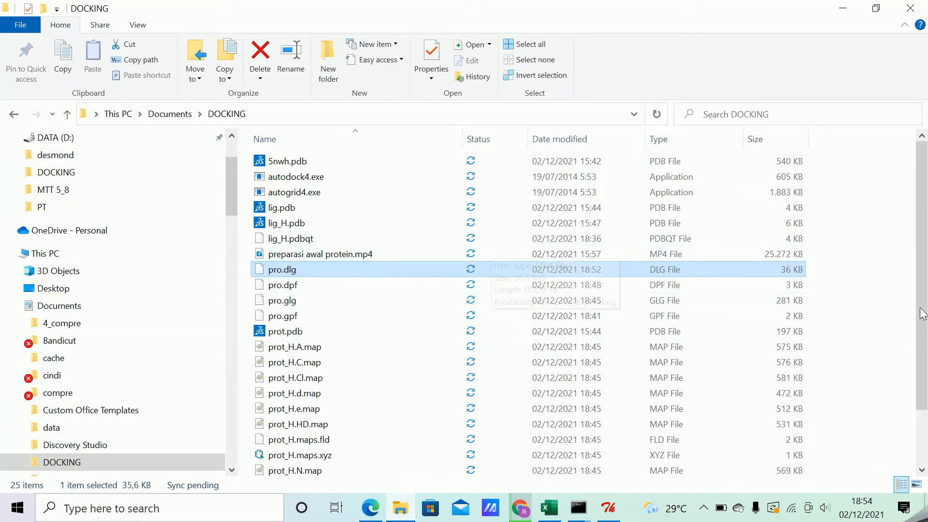
# - Open pro.dlg from the DOCKING folder in Notepad++, check which GA run is in progress at the file's end, and close the editor
pyautogui.moveTo(925, 346); pyautogui.dragTo(926, 304)
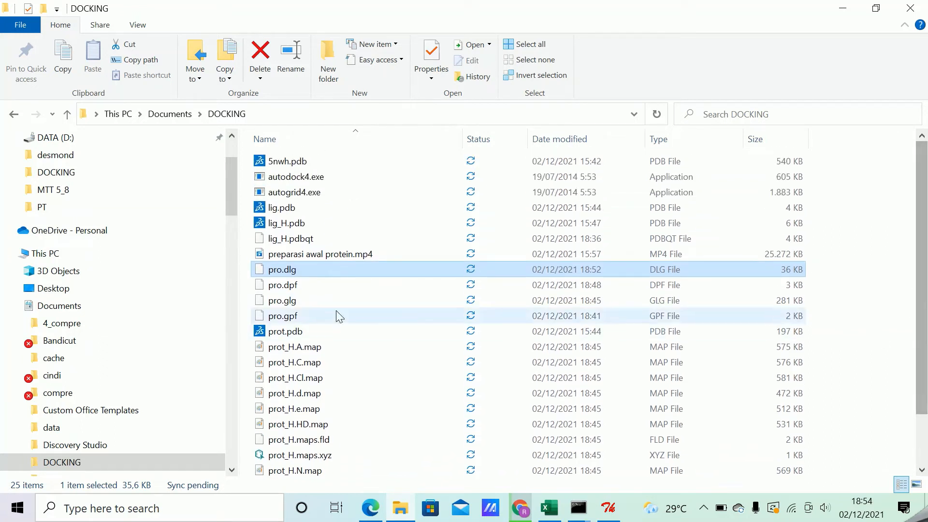
pyautogui.click(282, 285)
pyautogui.click(282, 273)
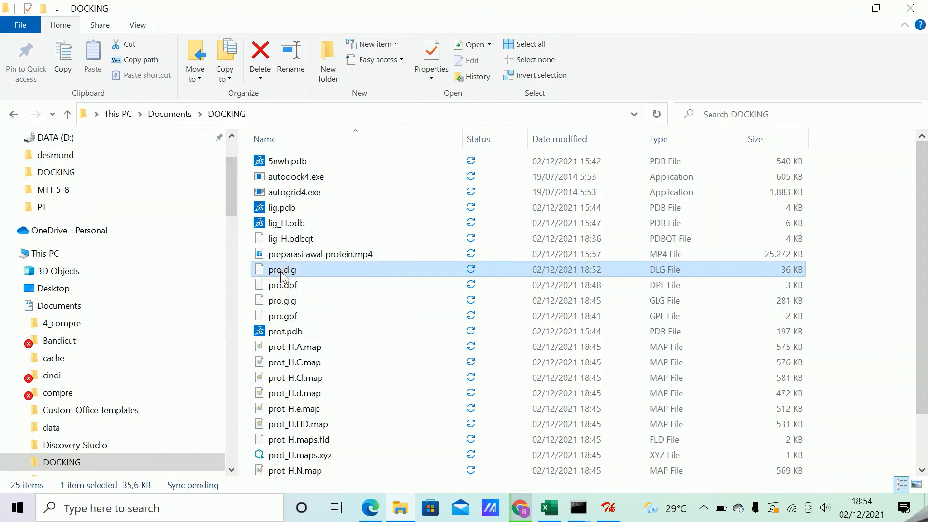
pyautogui.rightClick(281, 274)
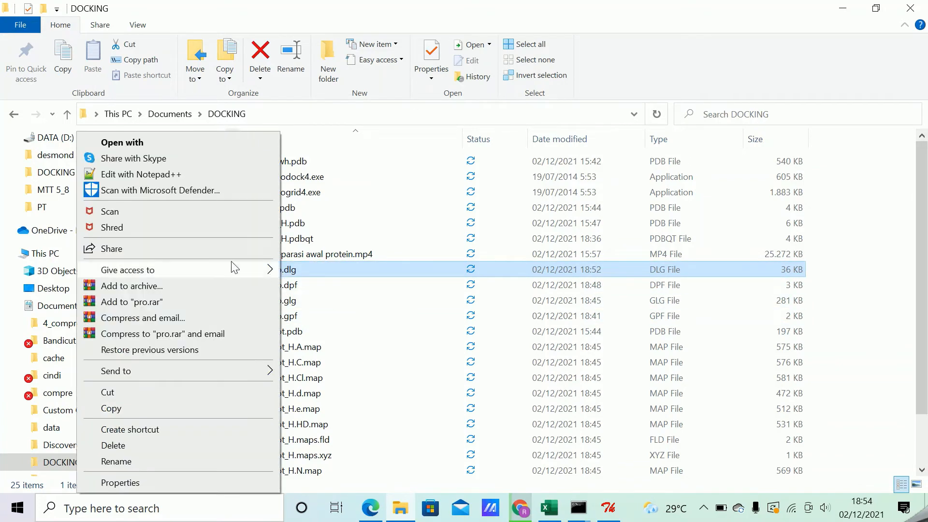
pyautogui.click(172, 177)
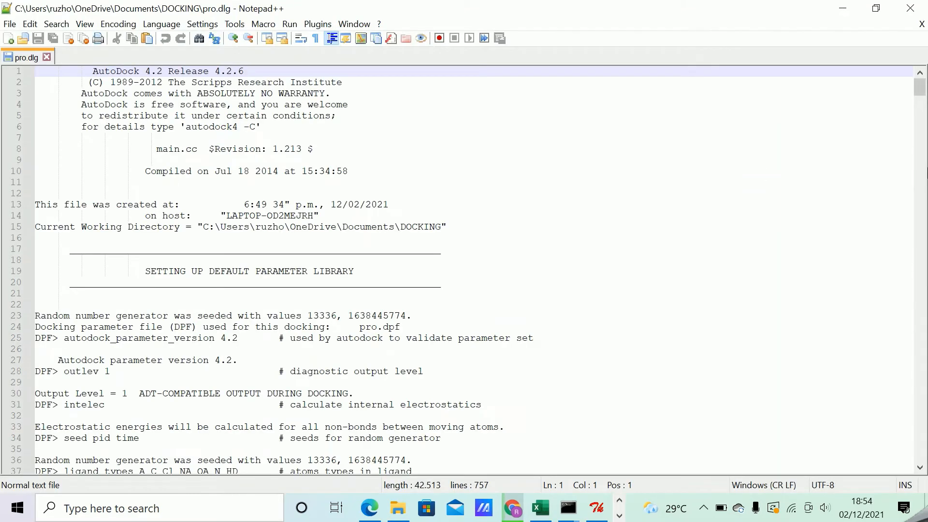
pyautogui.moveTo(920, 91); pyautogui.dragTo(901, 408)
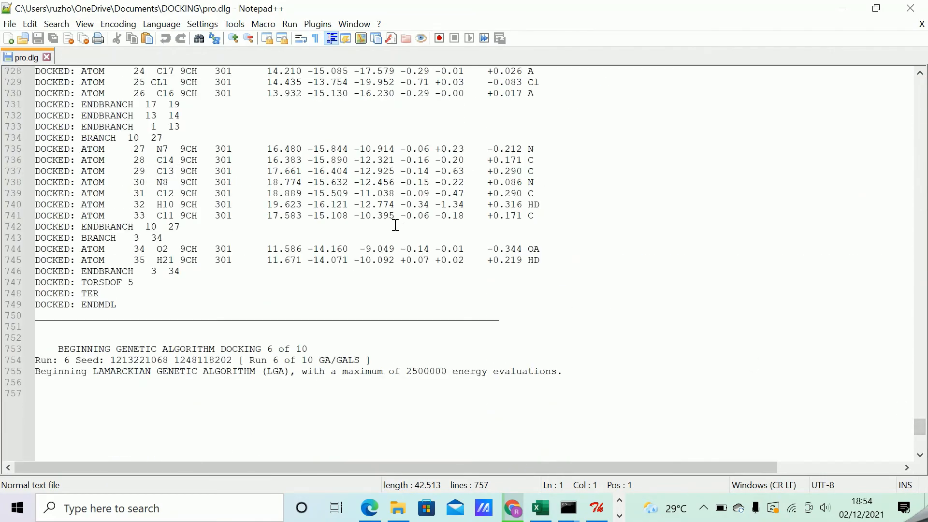
pyautogui.click(47, 57)
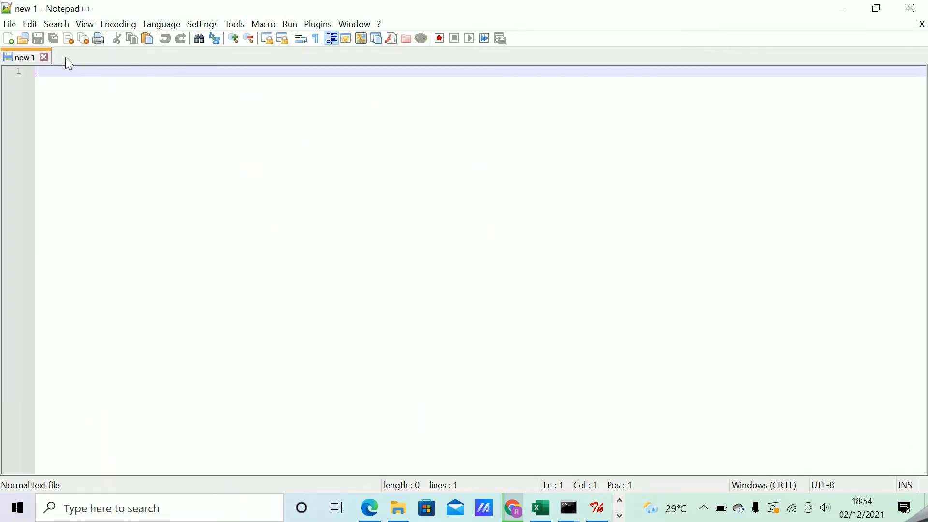
pyautogui.click(916, 14)
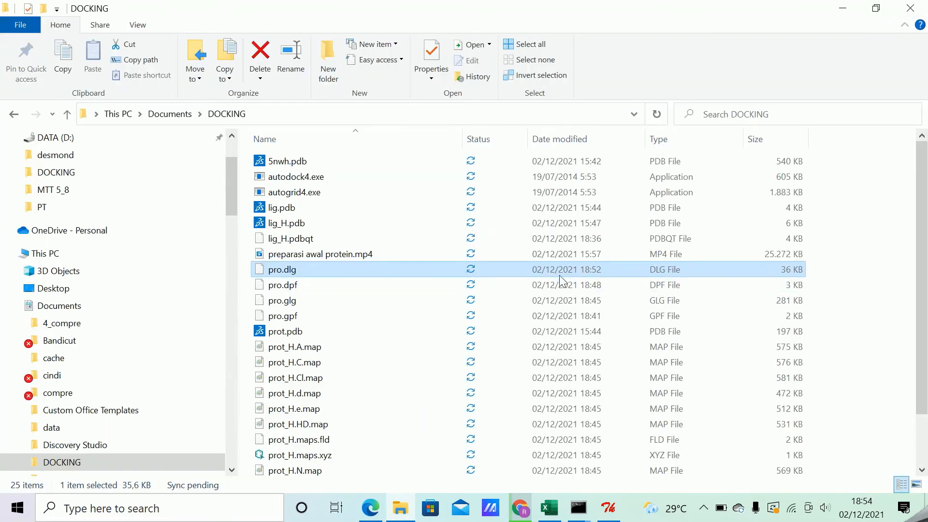
# - Reopen pro.dlg in Notepad++ to check the end of the log for new GA run progress, and close the editor
pyautogui.scroll(-2, 354, 358)
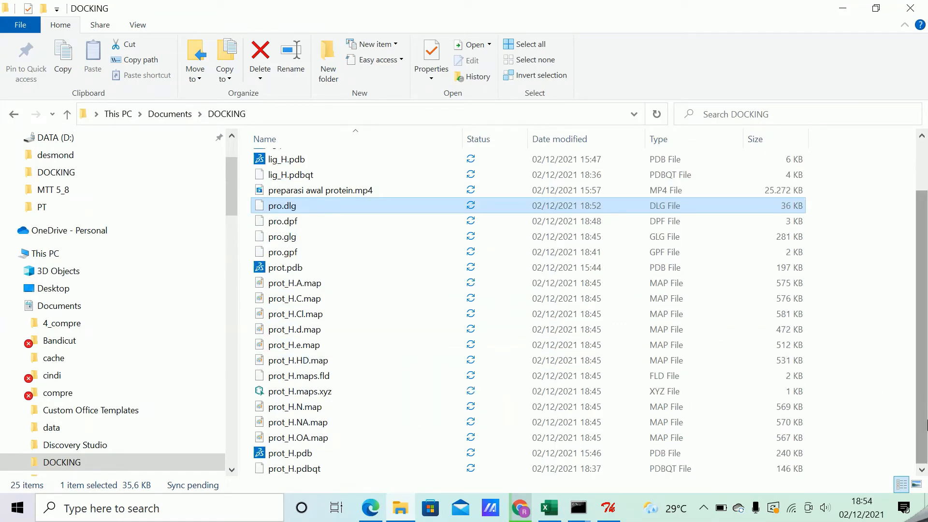
pyautogui.scroll(2, 923, 430)
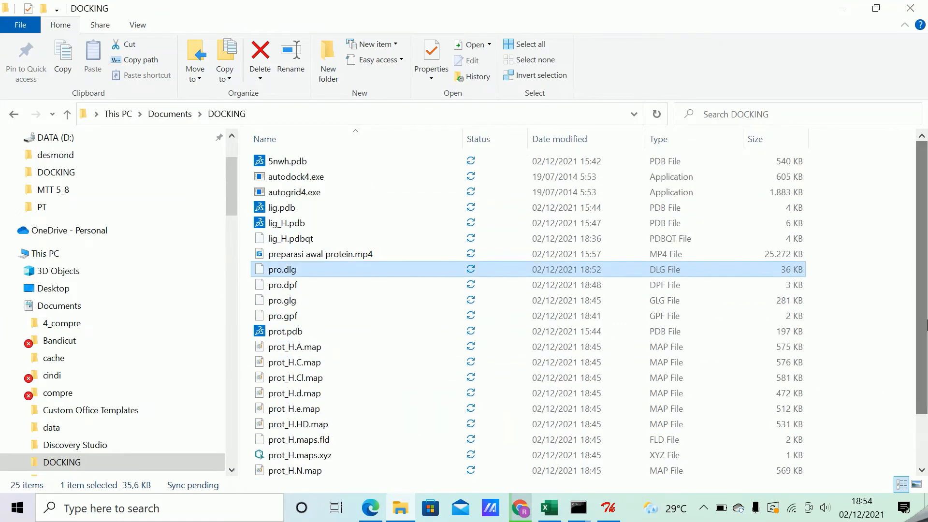
pyautogui.click(279, 285)
pyautogui.click(289, 271)
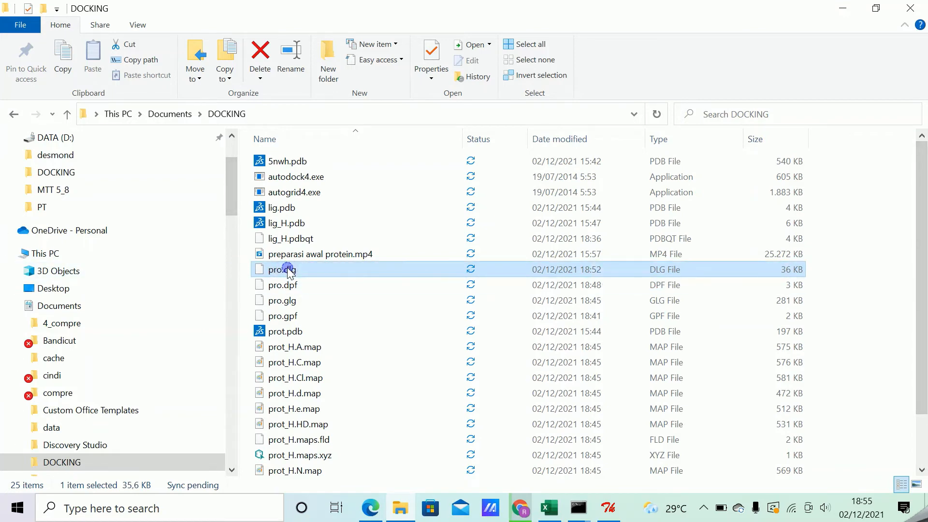
pyautogui.rightClick(288, 272)
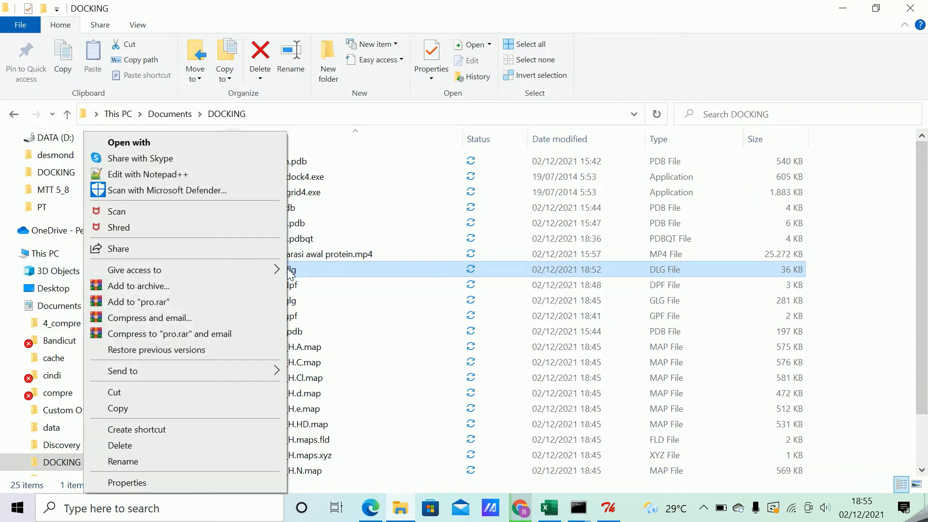
pyautogui.click(183, 176)
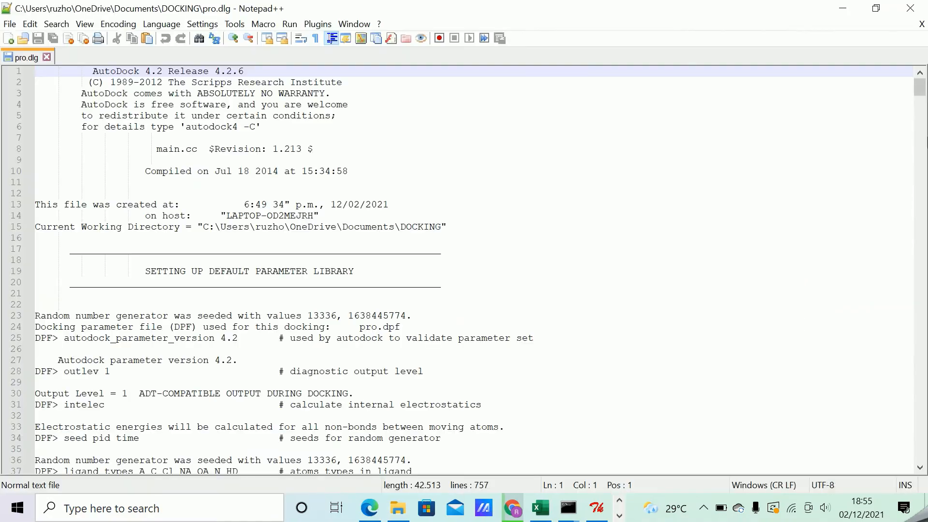
pyautogui.moveTo(920, 87); pyautogui.dragTo(923, 431)
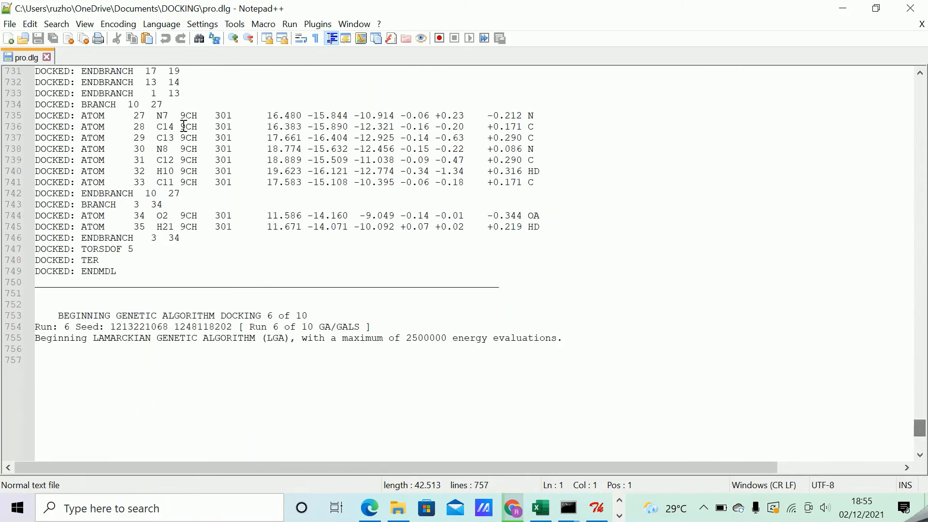
pyautogui.click(47, 57)
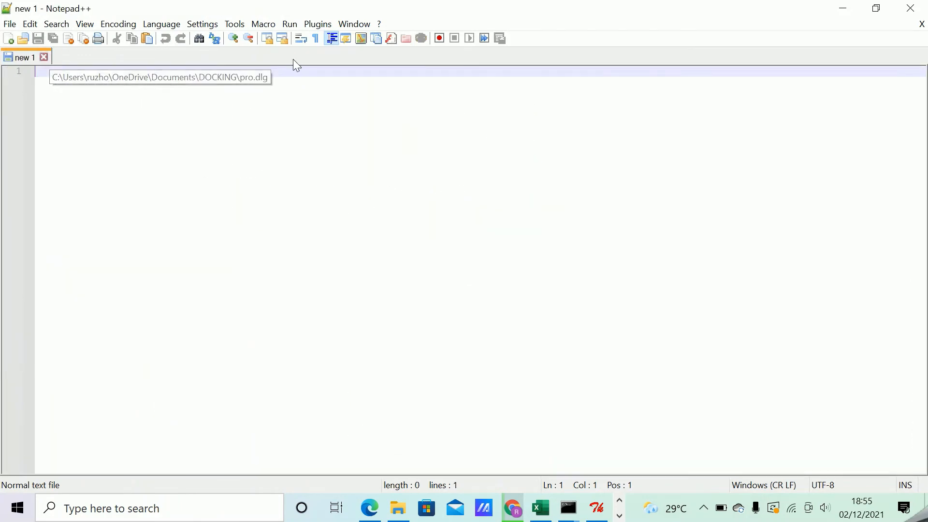
pyautogui.click(910, 8)
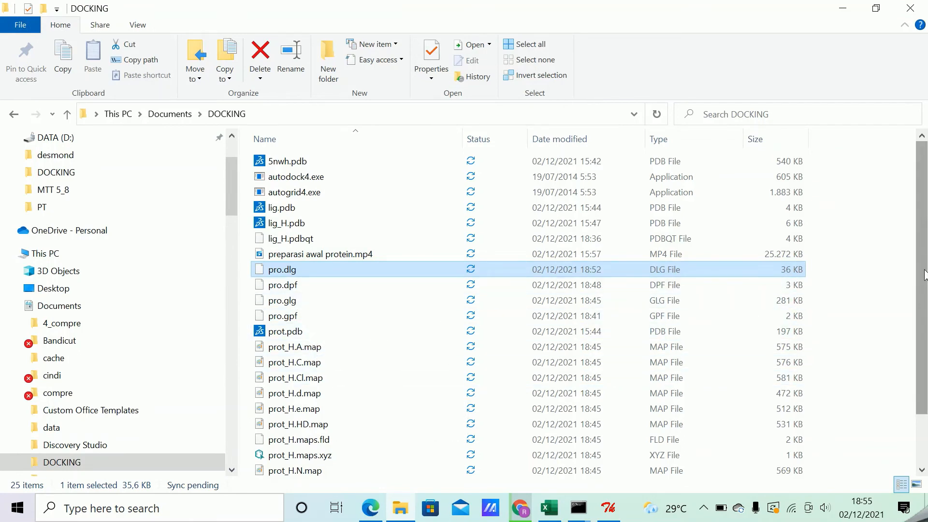
# - Open the updated pro.dlg from the DOCKING folder in Notepad++, examine the last docked atoms and current GA run, and close the editor
pyautogui.moveTo(924, 274); pyautogui.dragTo(923, 336)
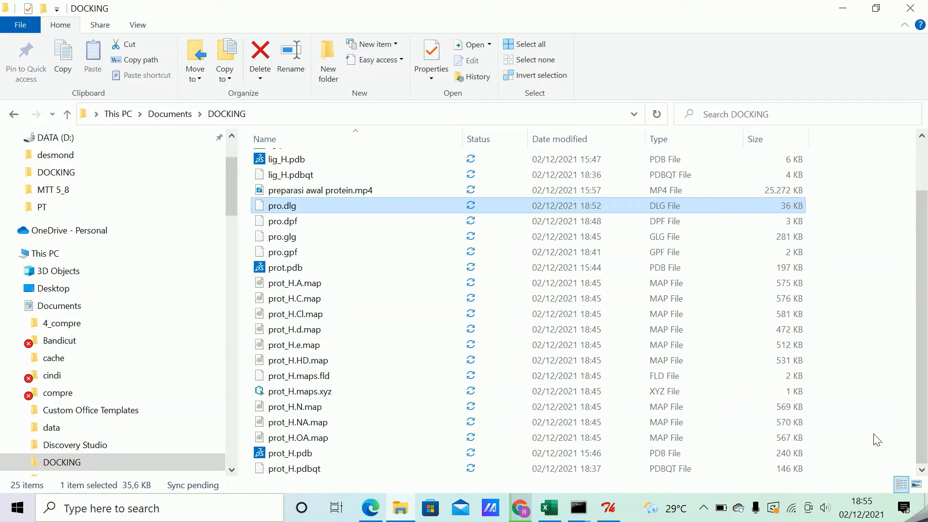
pyautogui.moveTo(580, 511)
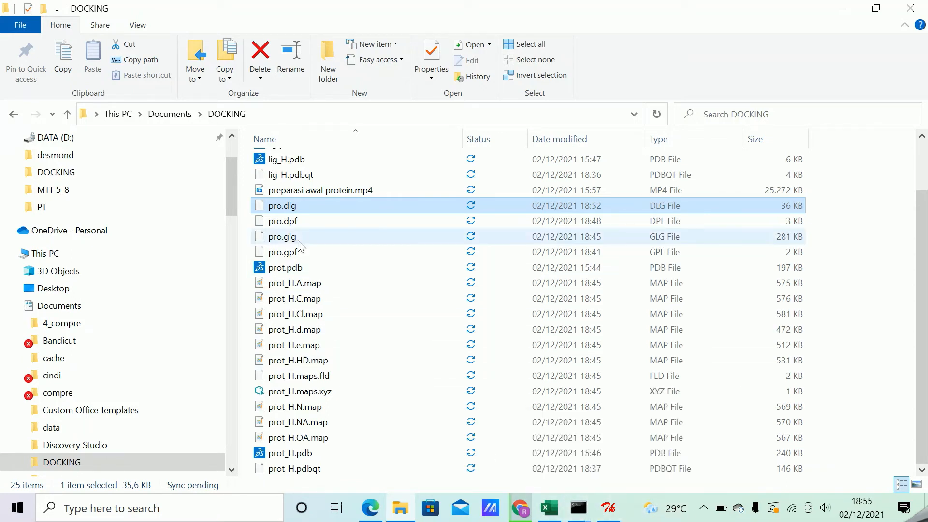
pyautogui.click(283, 221)
pyautogui.click(285, 207)
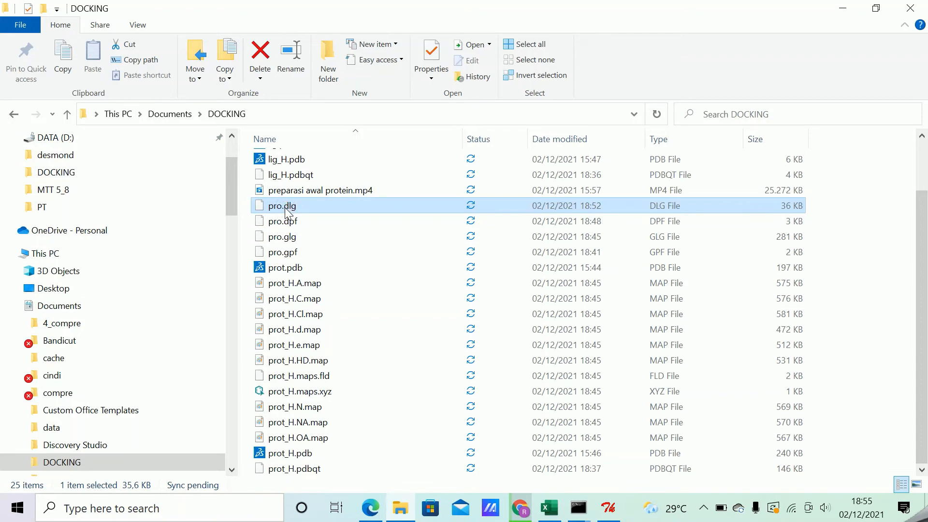
pyautogui.rightClick(285, 207)
pyautogui.click(169, 169)
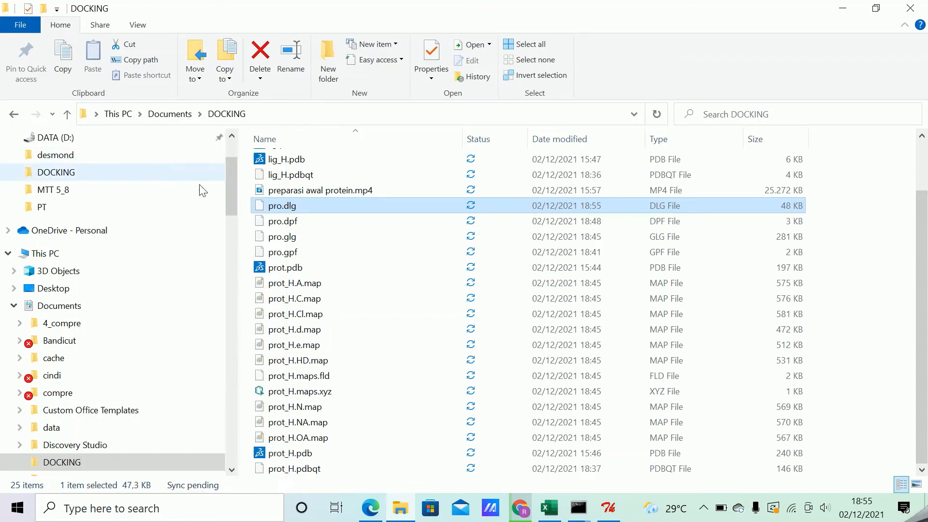
pyautogui.rightClick(292, 208)
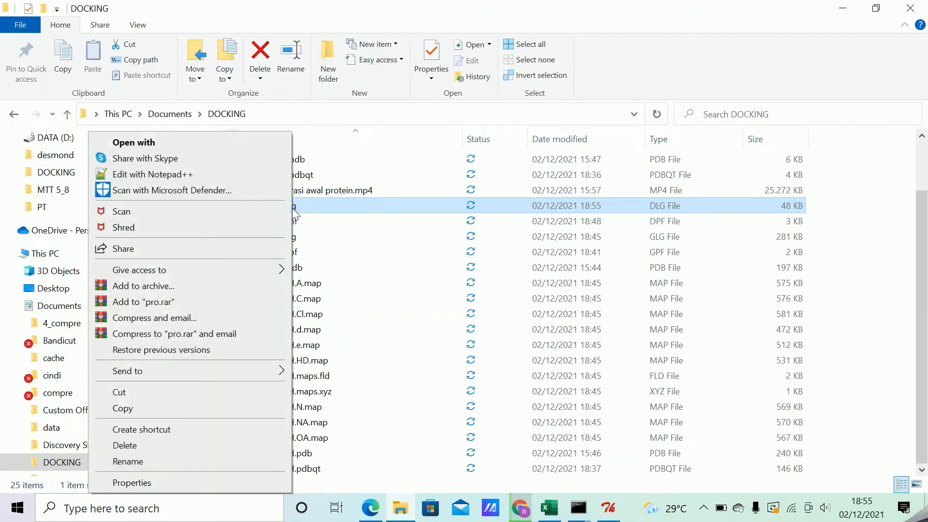
pyautogui.click(181, 174)
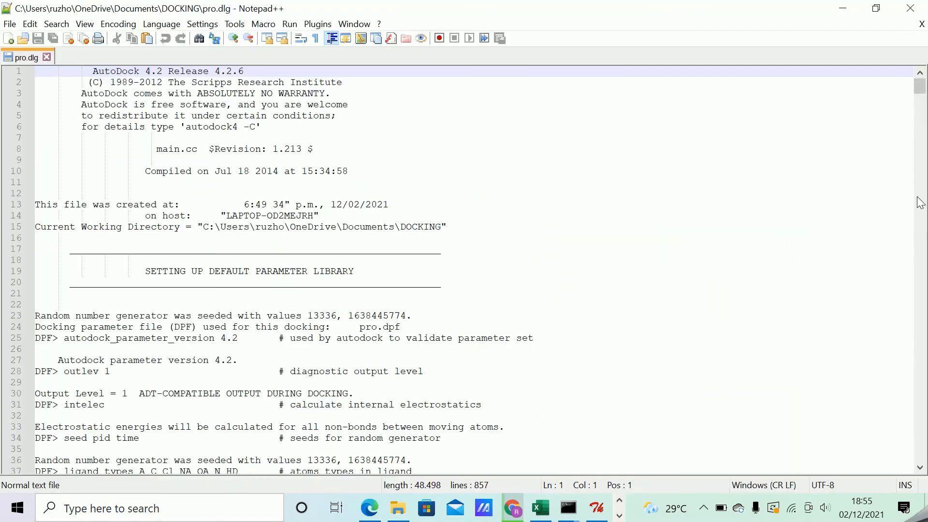
pyautogui.moveTo(919, 86)
pyautogui.mouseDown()
pyautogui.moveTo(913, 438)
pyautogui.moveTo(913, 429)
pyautogui.mouseUp()
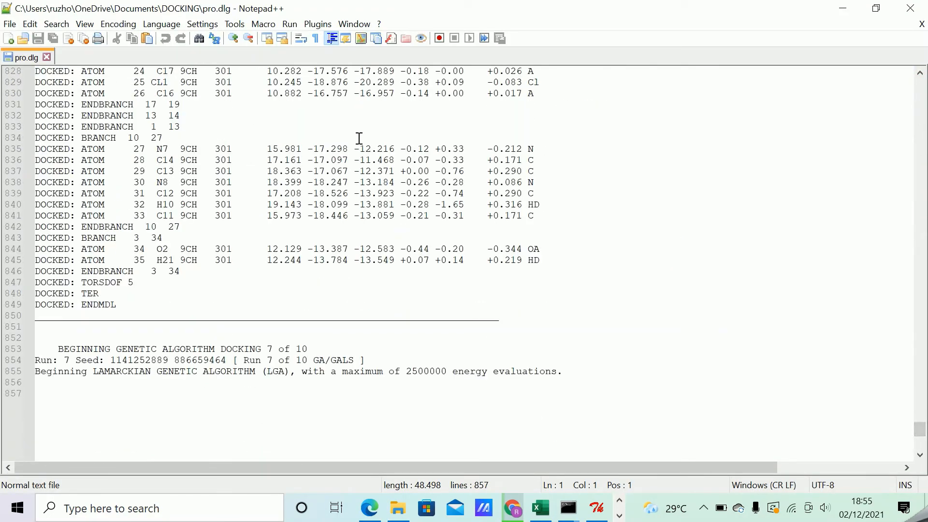
pyautogui.click(46, 57)
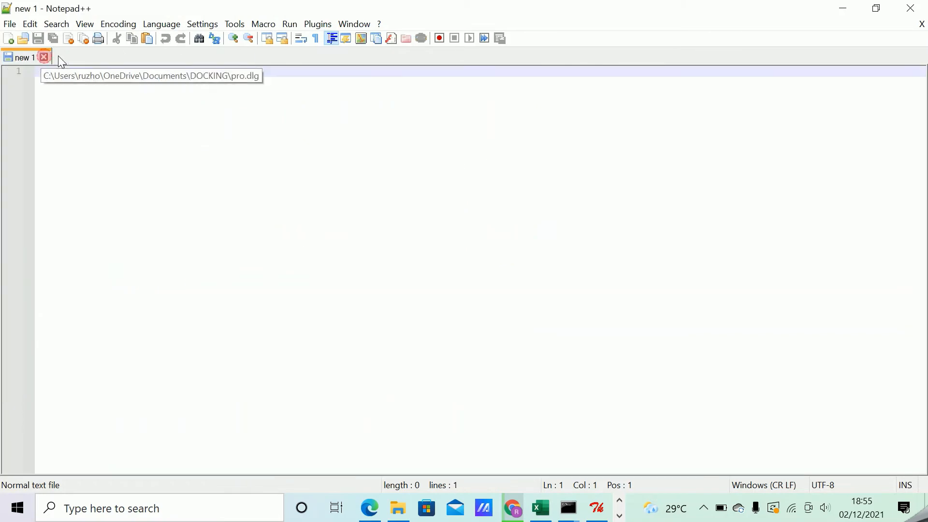
pyautogui.click(921, 7)
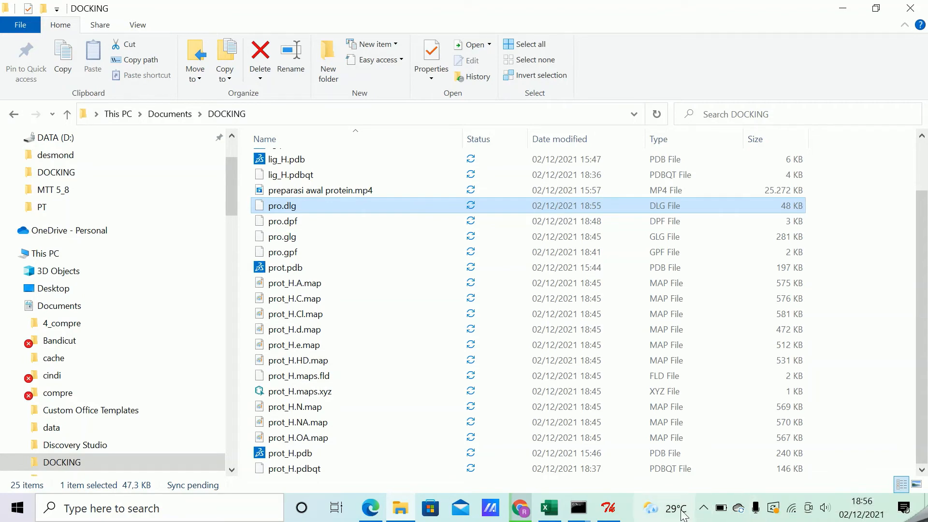
# - Switch to the Command Prompt and check whether the autodock4.exe command for pro.dpf has ended
pyautogui.moveTo(683, 514)
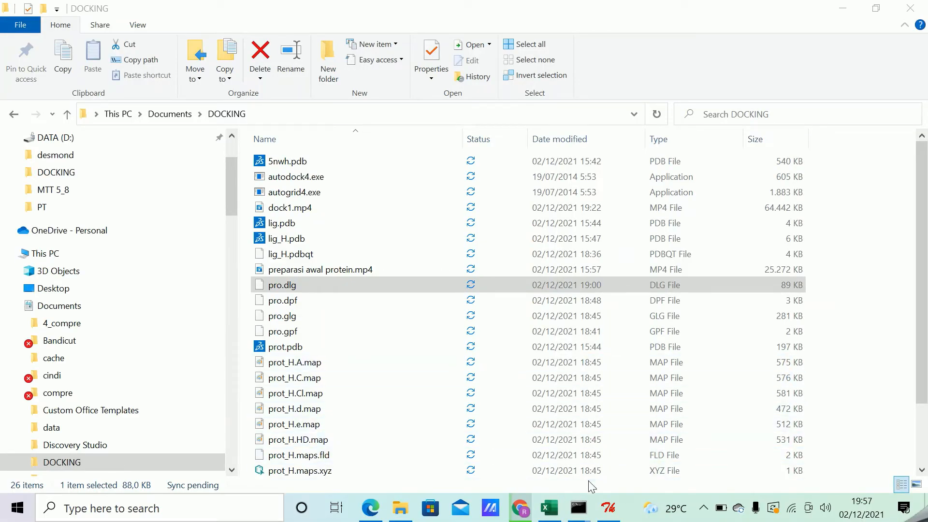
pyautogui.moveTo(578, 508)
pyautogui.click(648, 404)
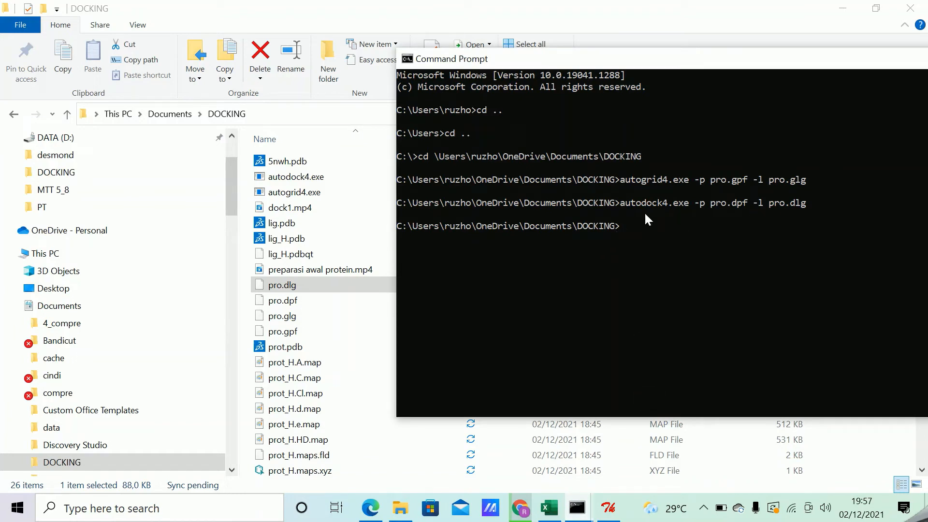
# - Open pro.dlg from the DOCKING folder in Notepad++ and check the docking's completion status and run time at the file's end
pyautogui.click(290, 292)
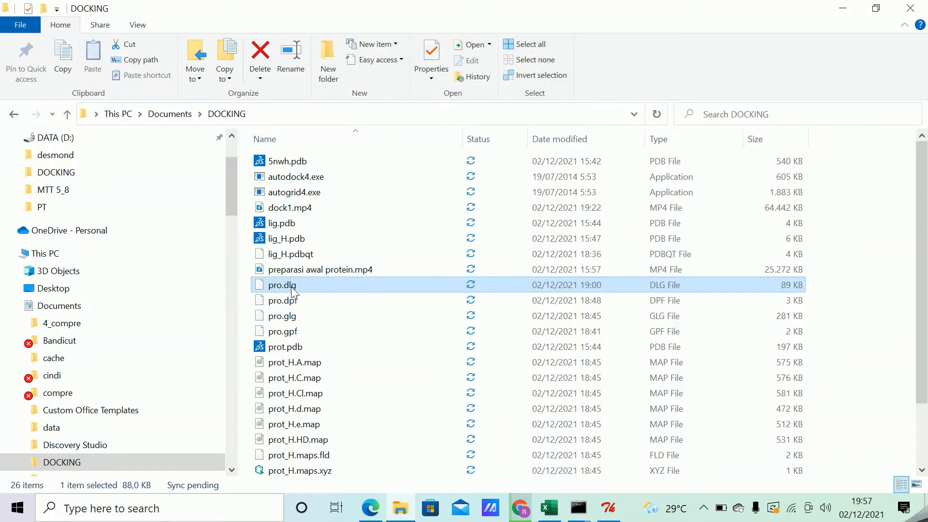
pyautogui.rightClick(283, 289)
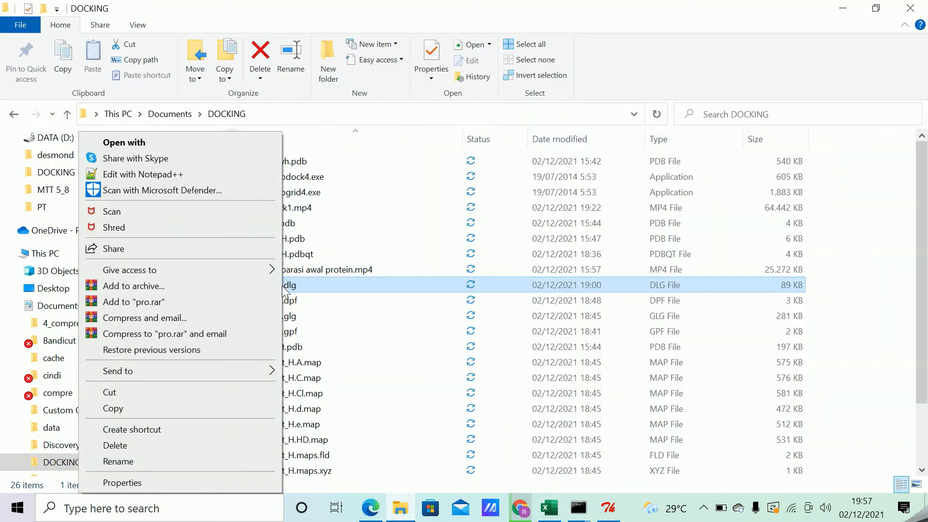
pyautogui.click(194, 175)
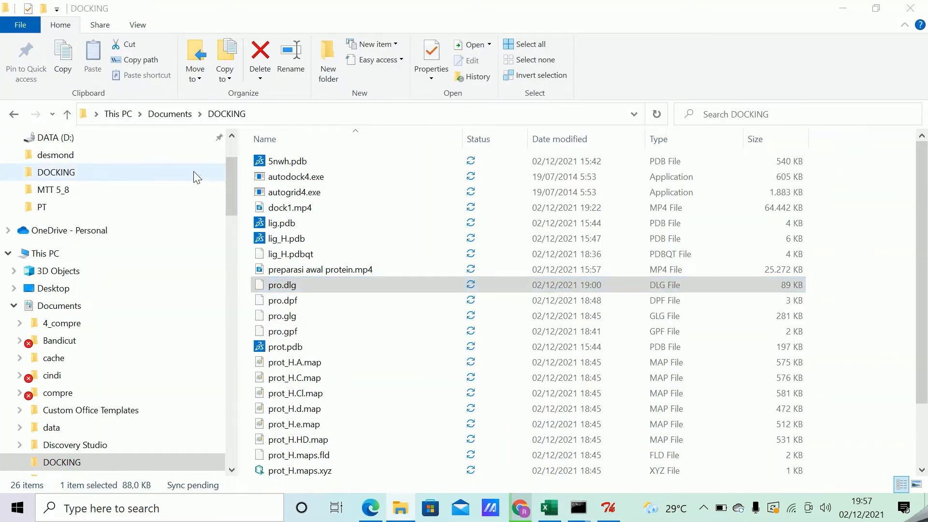
pyautogui.moveTo(919, 87); pyautogui.dragTo(919, 441)
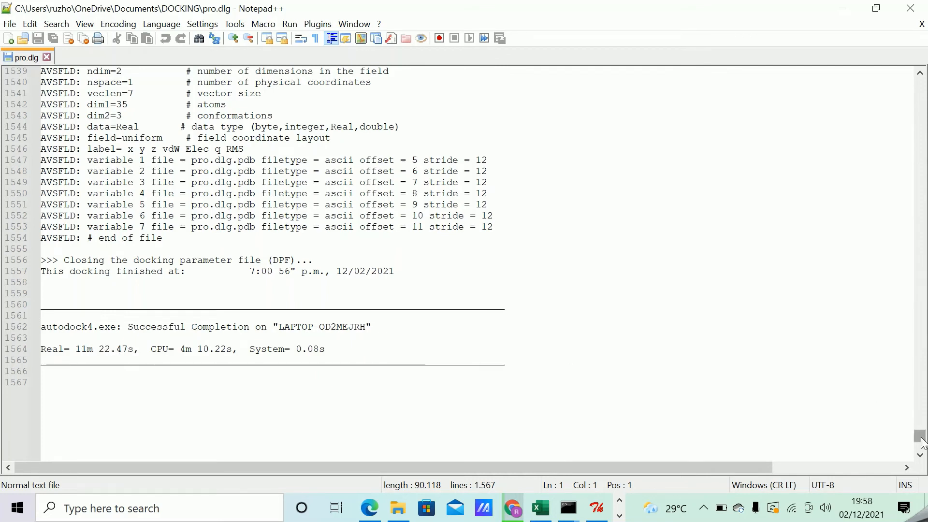
# - Search pro.dlg from its beginning for "histo" and examine the clustering histogram and RMSD table
pyautogui.moveTo(919, 435); pyautogui.dragTo(919, 84)
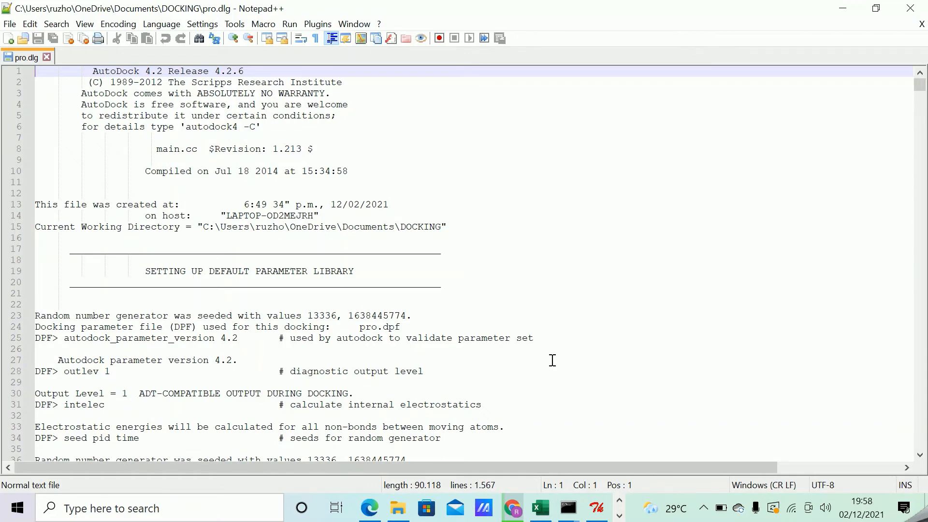
pyautogui.hotkey('ctrl', 'f')
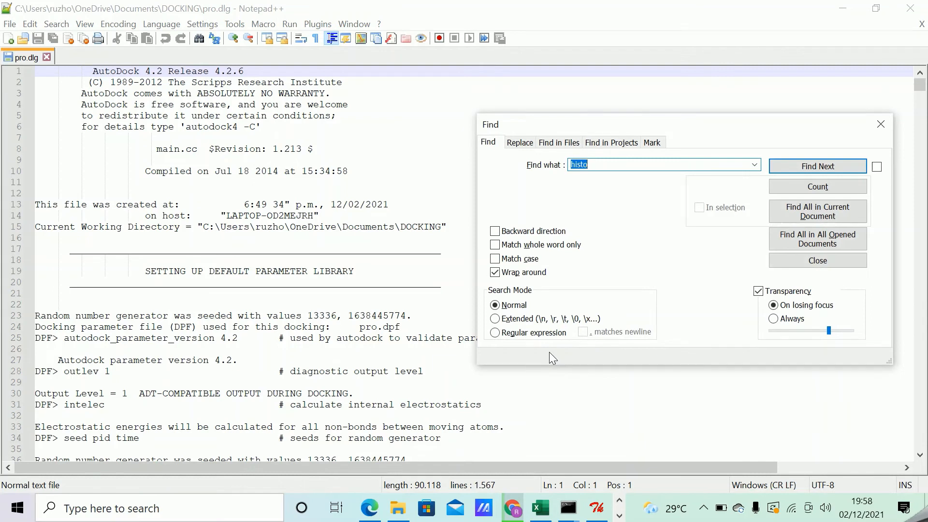
pyautogui.click(599, 165)
pyautogui.moveTo(592, 164); pyautogui.dragTo(534, 162)
pyautogui.write('h')
pyautogui.click(831, 166)
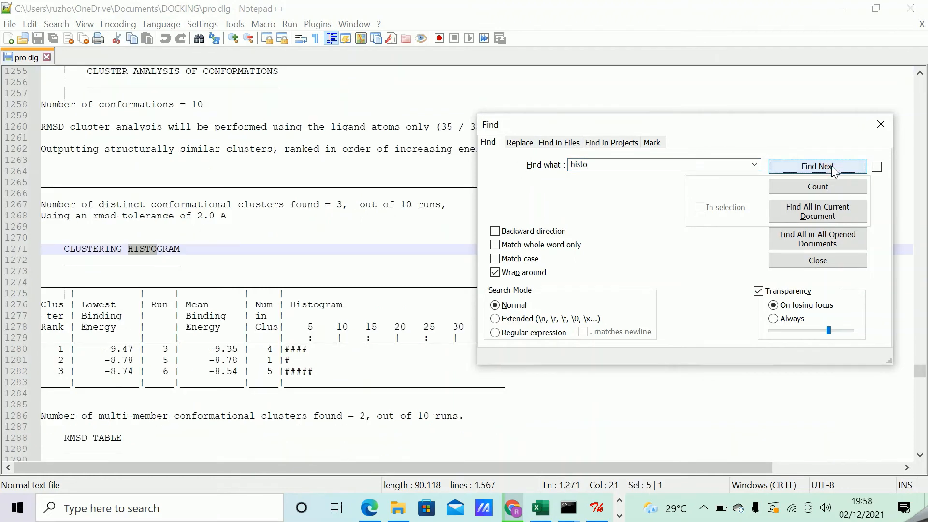
pyautogui.click(878, 131)
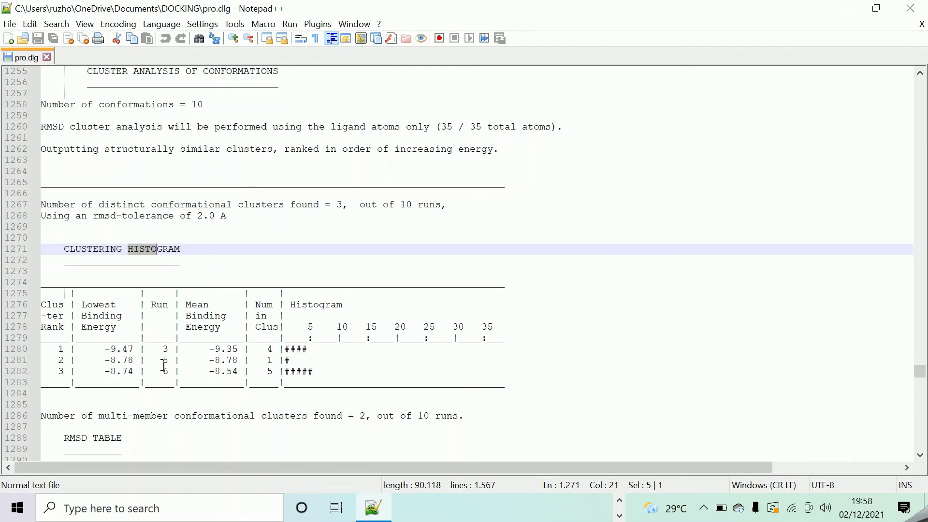
pyautogui.scroll(-3, 182, 360)
pyautogui.scroll(-4, 185, 355)
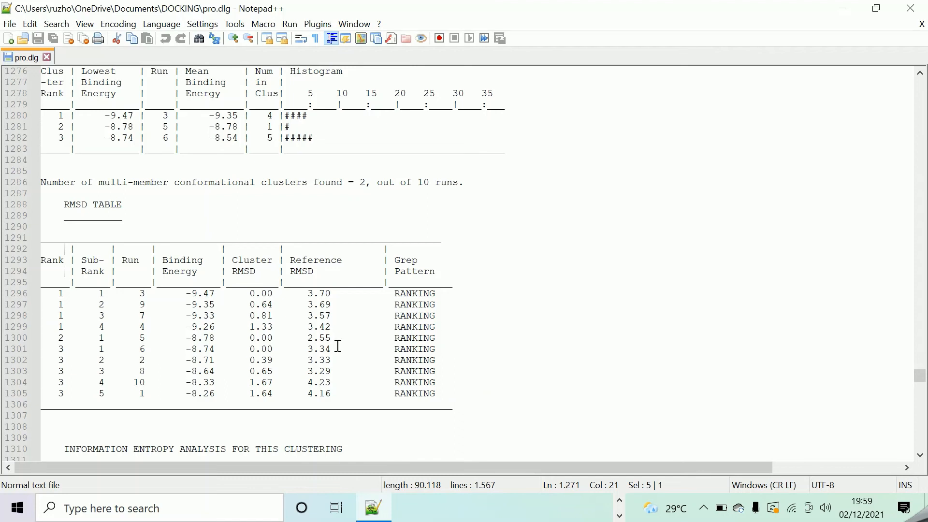
# - Examine the Reference RMSD column of the RMSD table and mark the lowest value
pyautogui.click(319, 338)
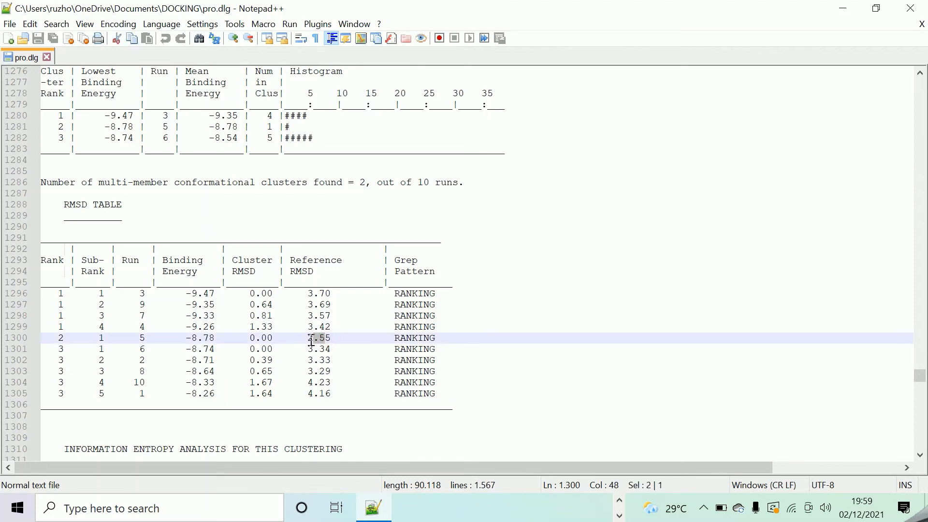
pyautogui.click(311, 337)
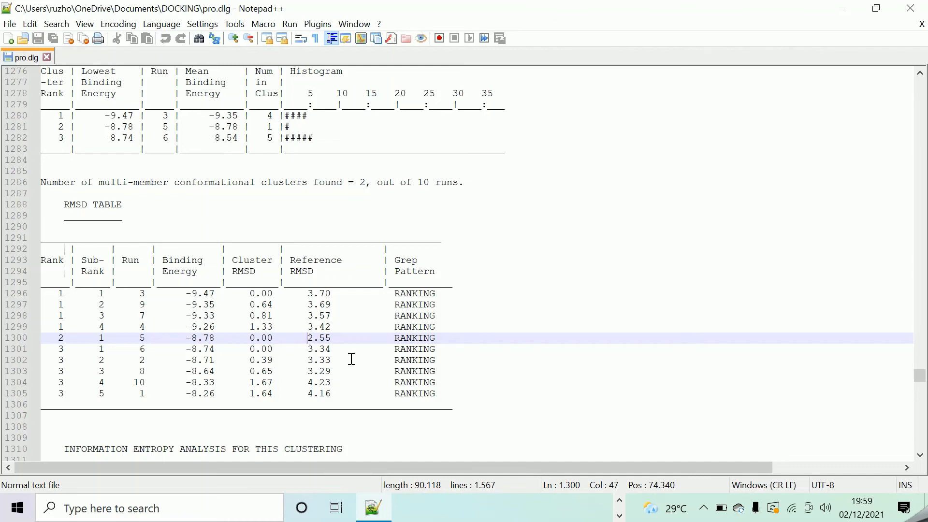
pyautogui.click(320, 317)
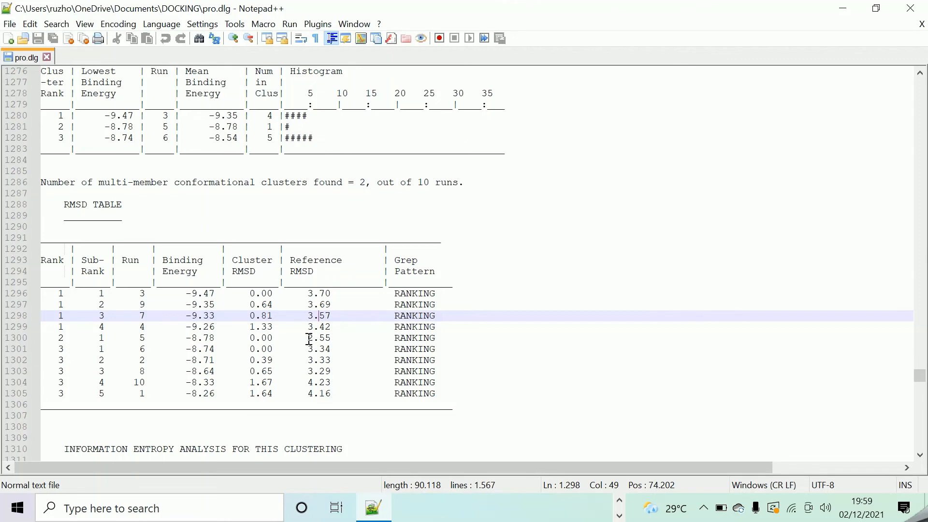
pyautogui.moveTo(307, 338); pyautogui.dragTo(330, 338)
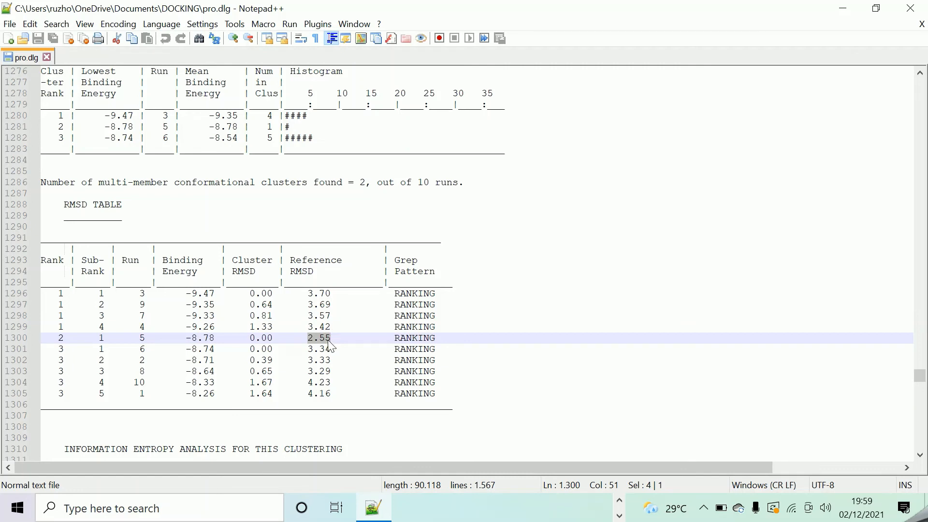
pyautogui.click(322, 338)
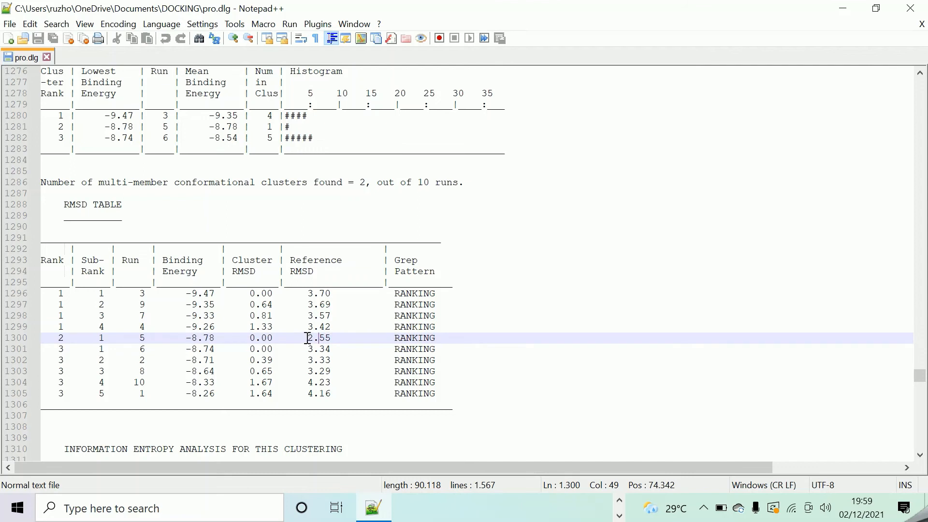
pyautogui.moveTo(307, 337); pyautogui.dragTo(331, 337)
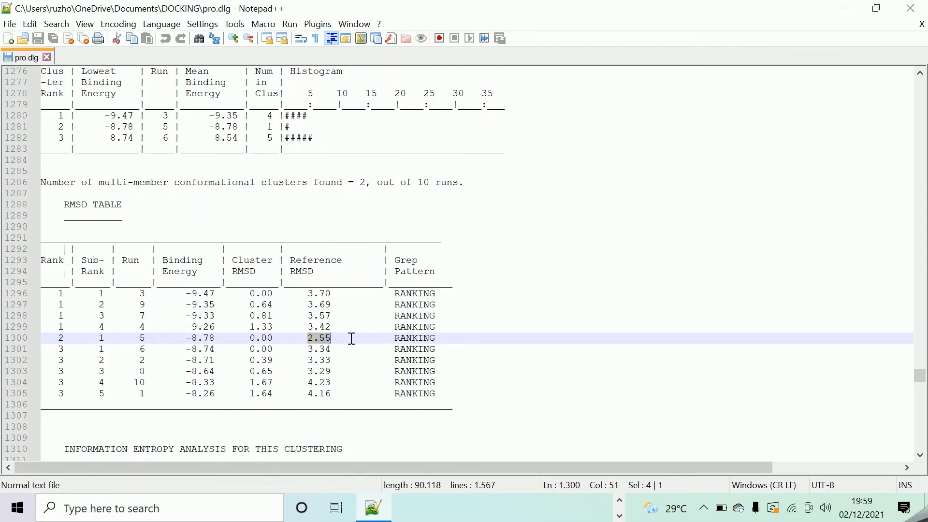
pyautogui.click(320, 338)
pyautogui.moveTo(309, 337); pyautogui.dragTo(337, 337)
# - Read the binding energy and run number in the rank 2 row of the RMSD table
pyautogui.moveTo(186, 338); pyautogui.dragTo(215, 336)
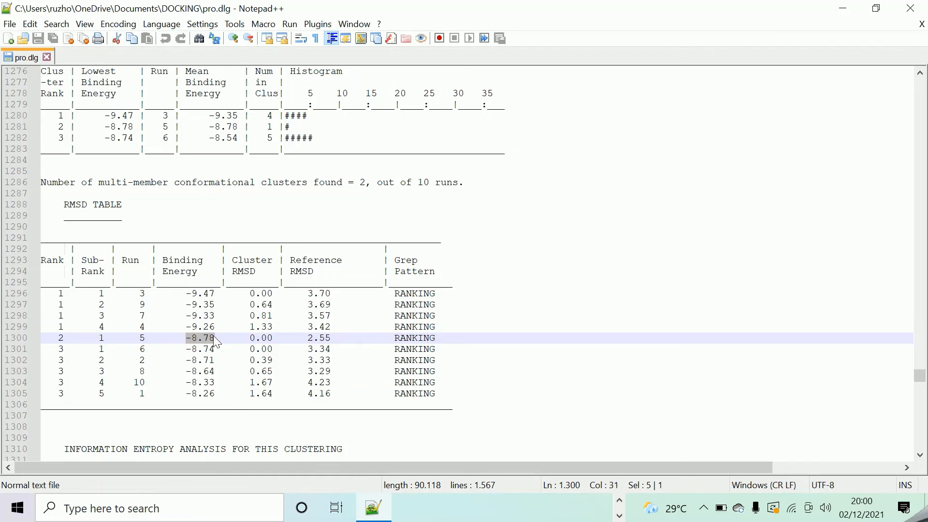
pyautogui.moveTo(139, 338); pyautogui.dragTo(145, 339)
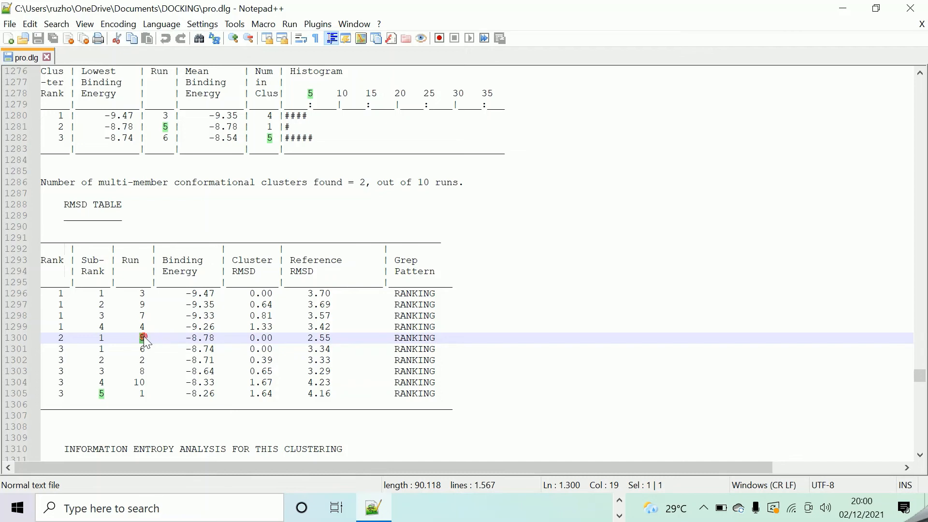
pyautogui.click(142, 337)
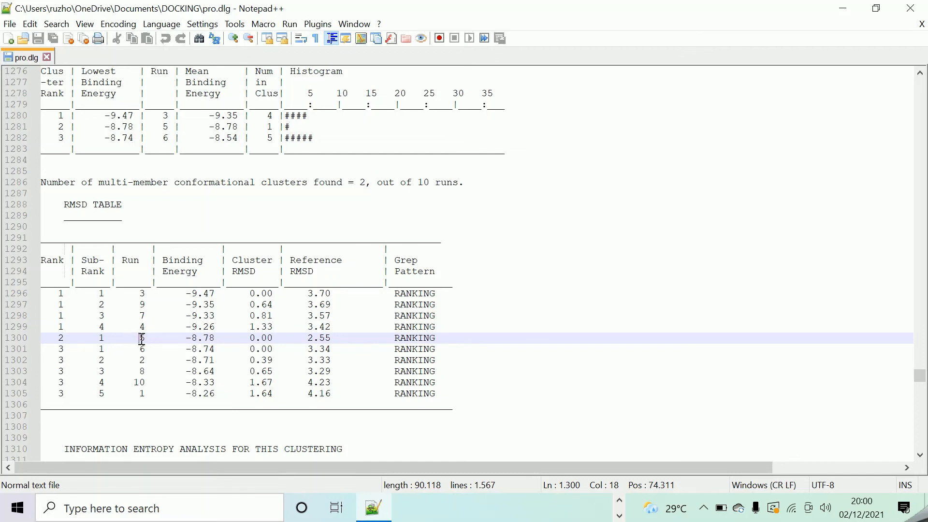
pyautogui.doubleClick(141, 337)
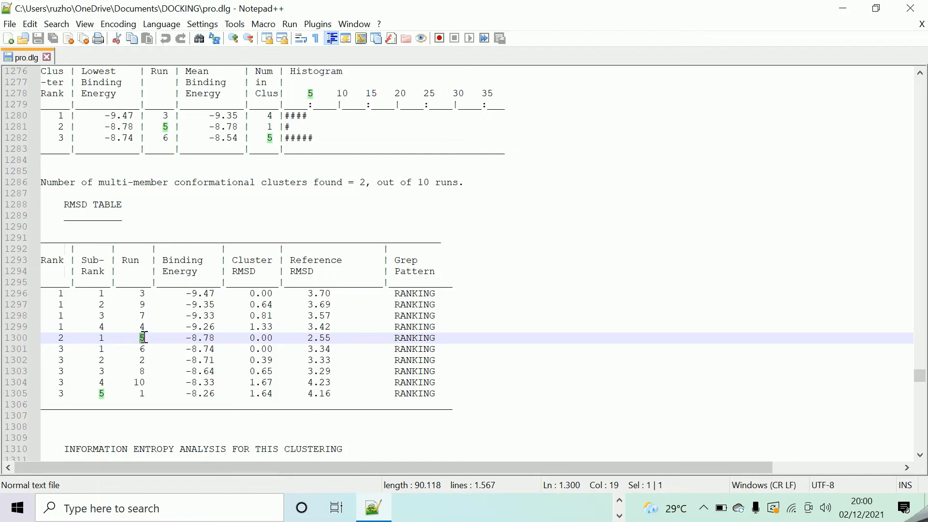
pyautogui.click(149, 337)
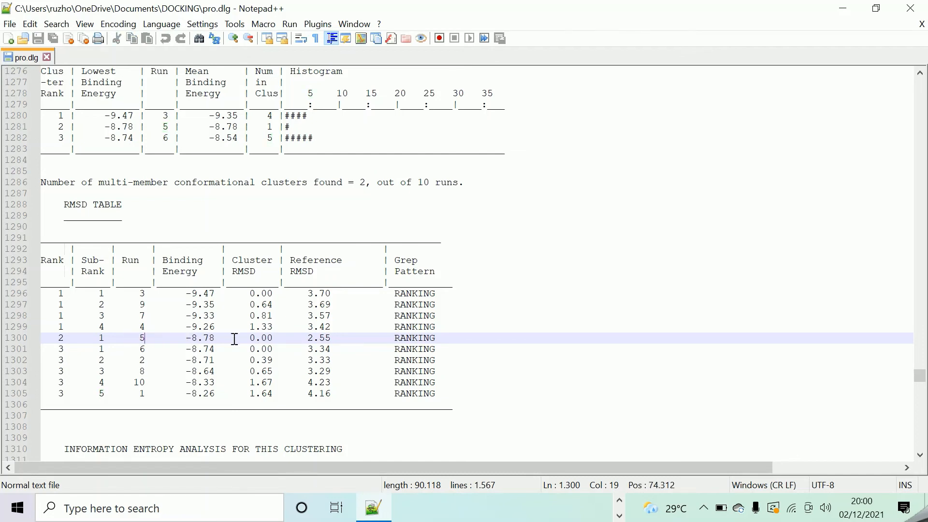
pyautogui.doubleClick(142, 338)
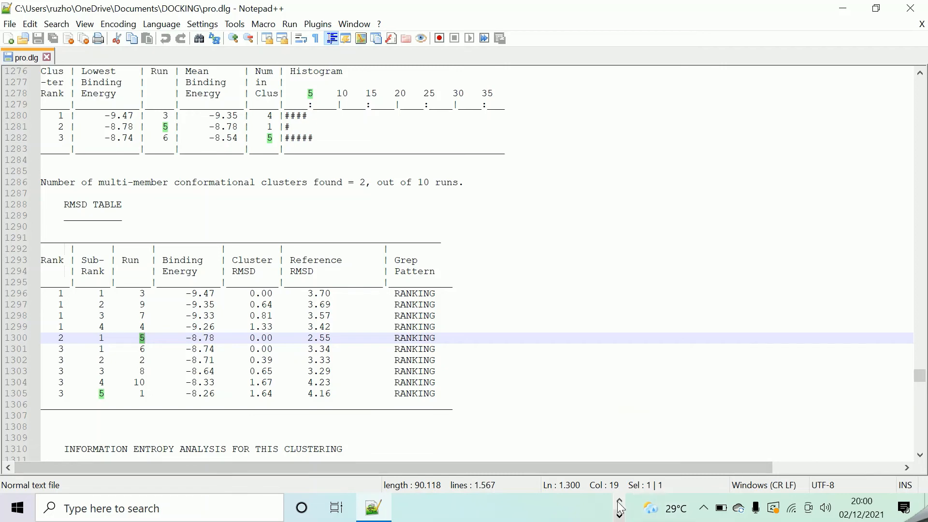
# - Switch to AutoDockTools and load the docking log pro.dlg from the DOCKING folder for analysis, accepting lig_H-4 as the ligand name
pyautogui.click(597, 508)
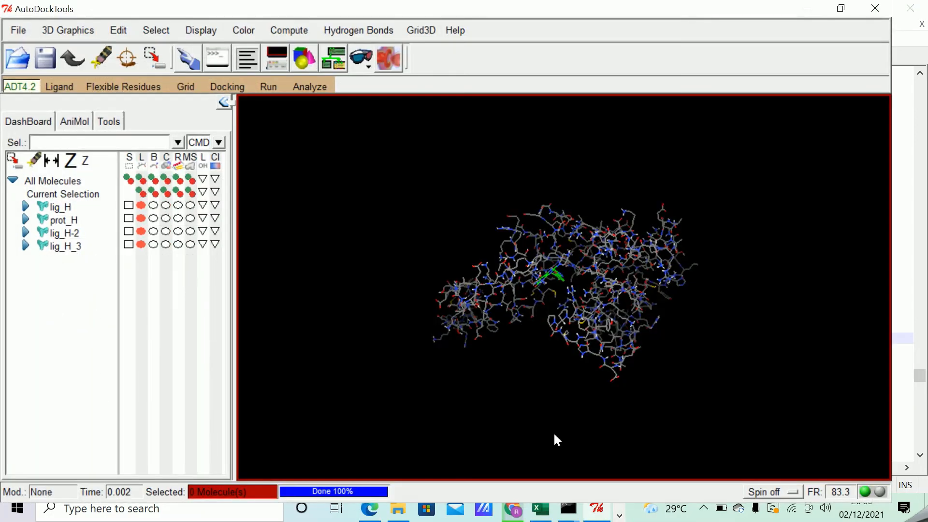
pyautogui.click(313, 88)
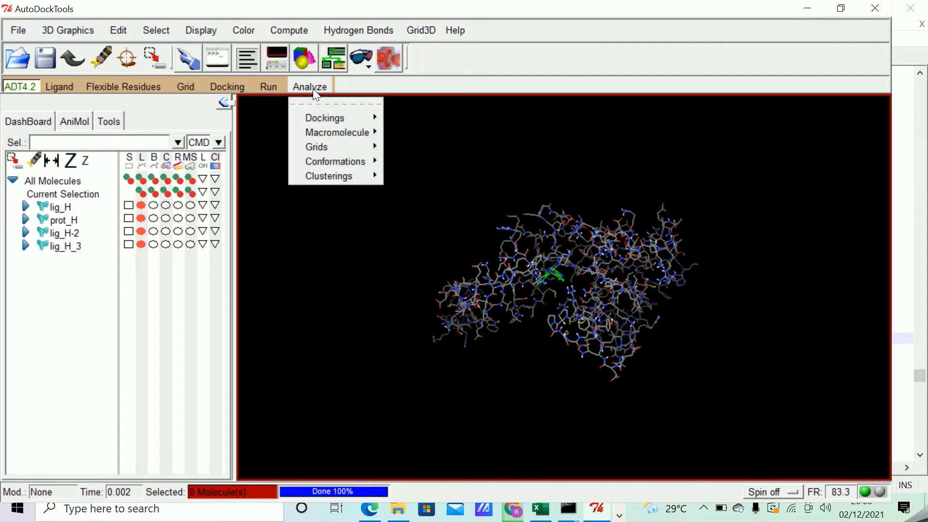
pyautogui.moveTo(331, 118)
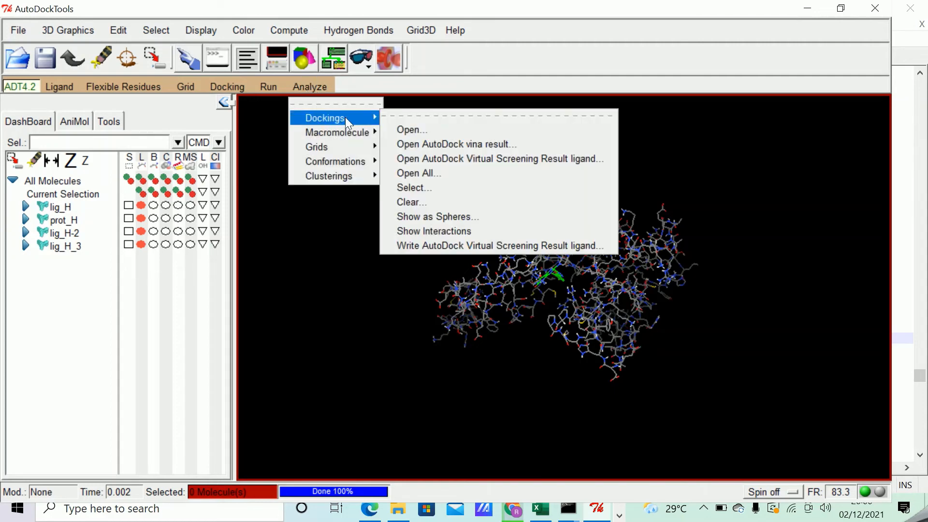
pyautogui.click(416, 131)
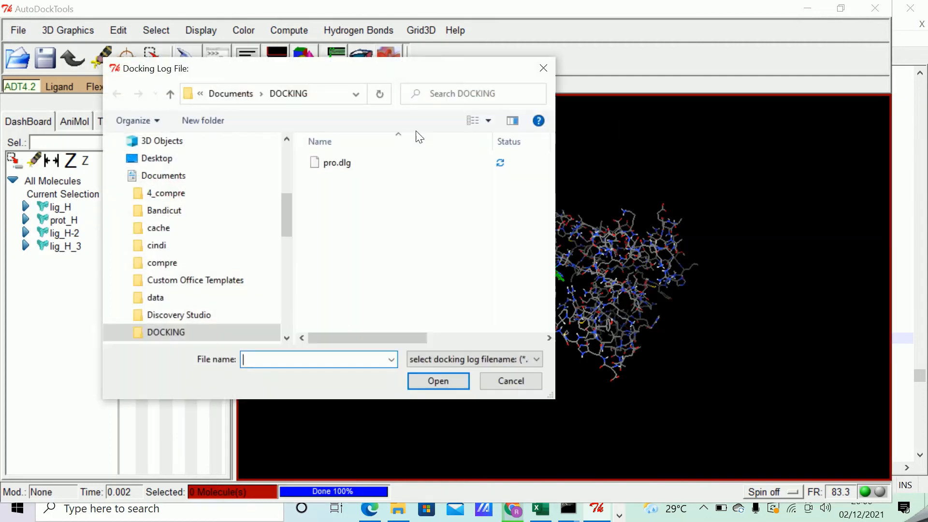
pyautogui.click(346, 164)
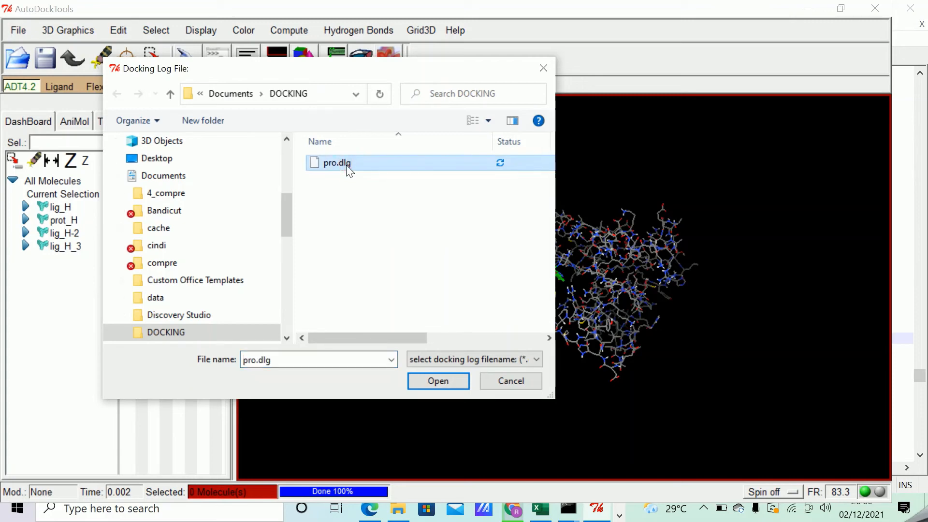
pyautogui.click(437, 381)
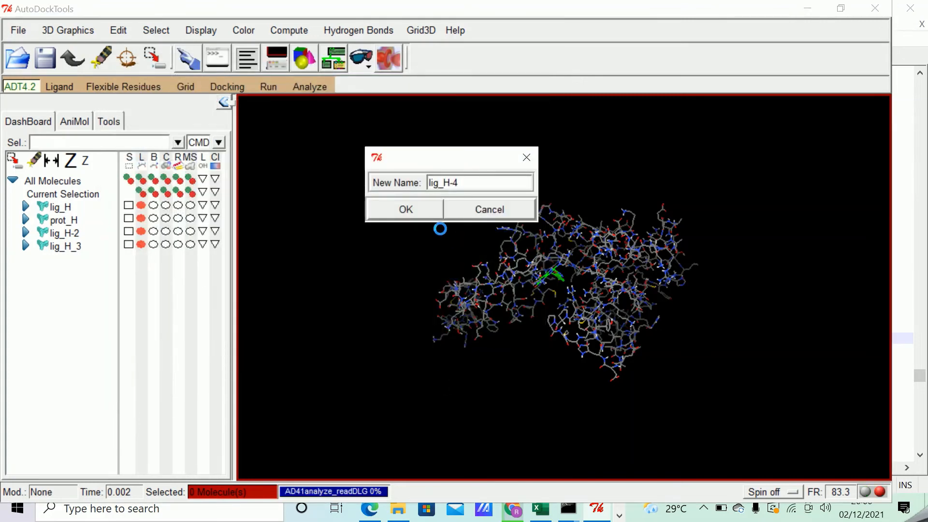
pyautogui.click(417, 213)
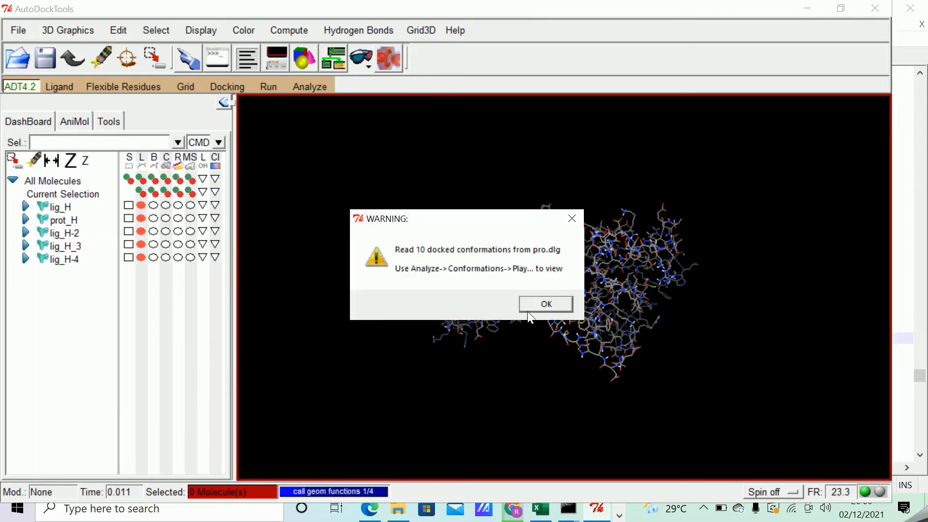
pyautogui.click(546, 305)
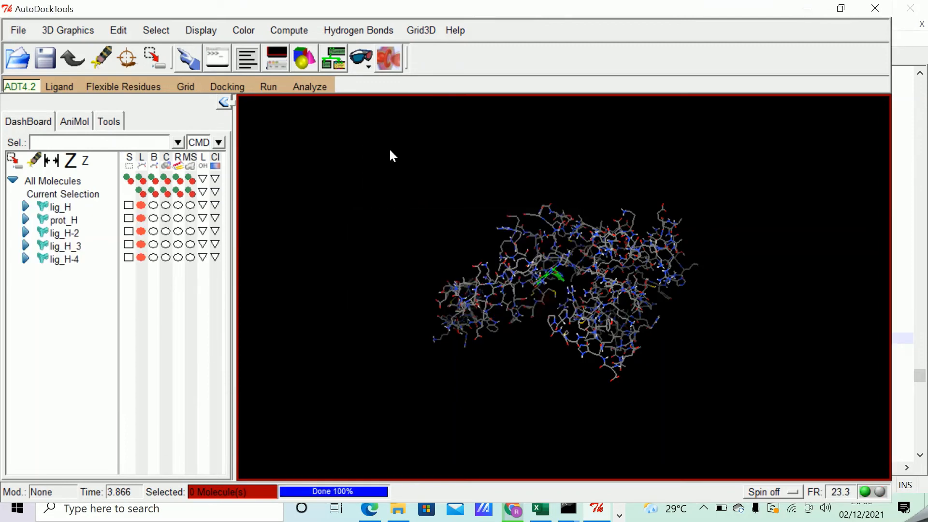
# - Open the macromolecule belonging to the loaded docking for analysis
pyautogui.click(317, 88)
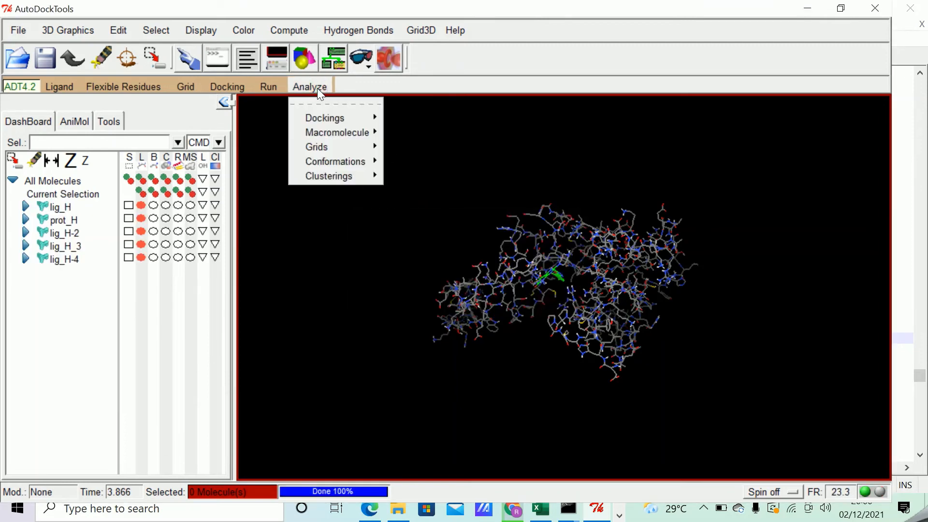
pyautogui.moveTo(344, 132)
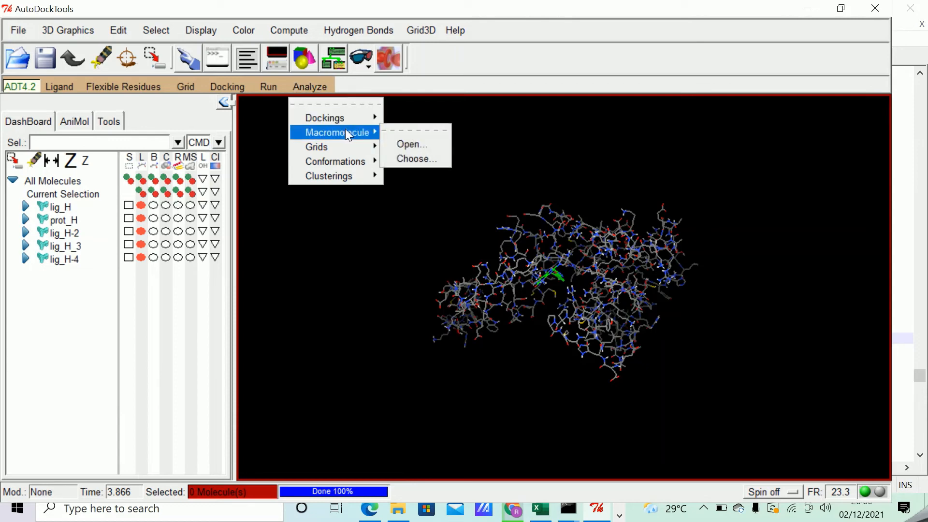
pyautogui.click(413, 143)
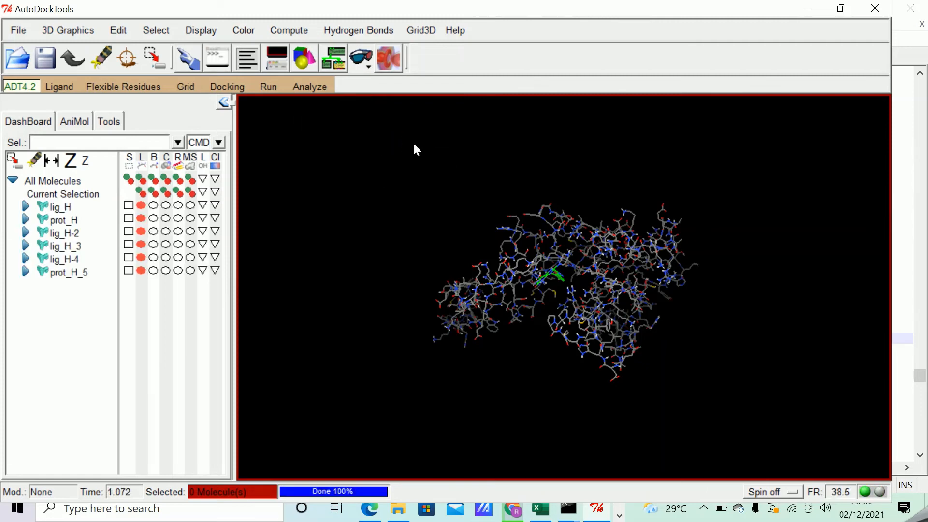
# - Open the unranked conformation player for lig_H-4 and move it away from the screen corner
pyautogui.click(312, 87)
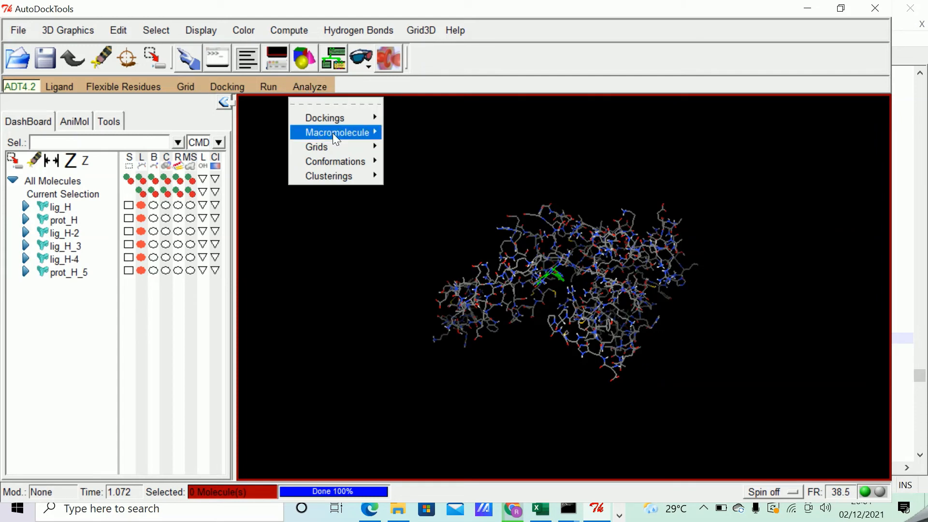
pyautogui.moveTo(353, 161)
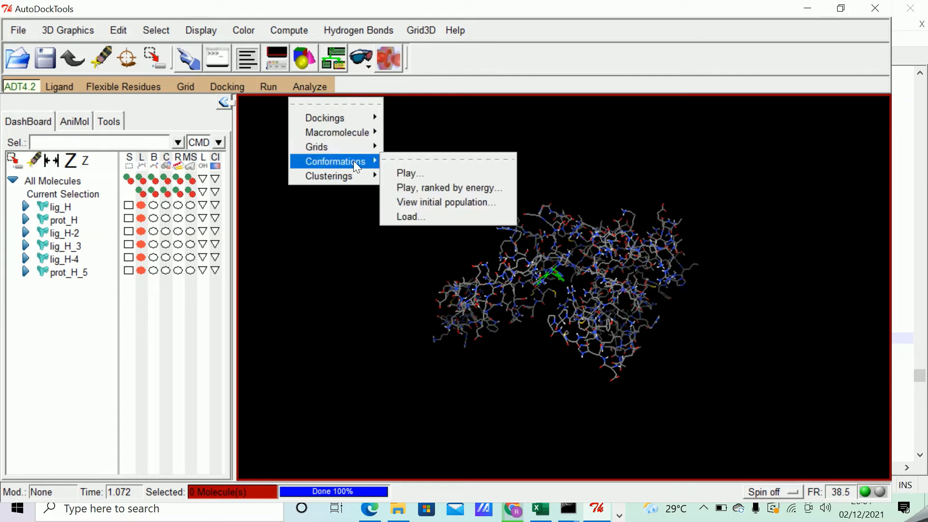
pyautogui.click(419, 173)
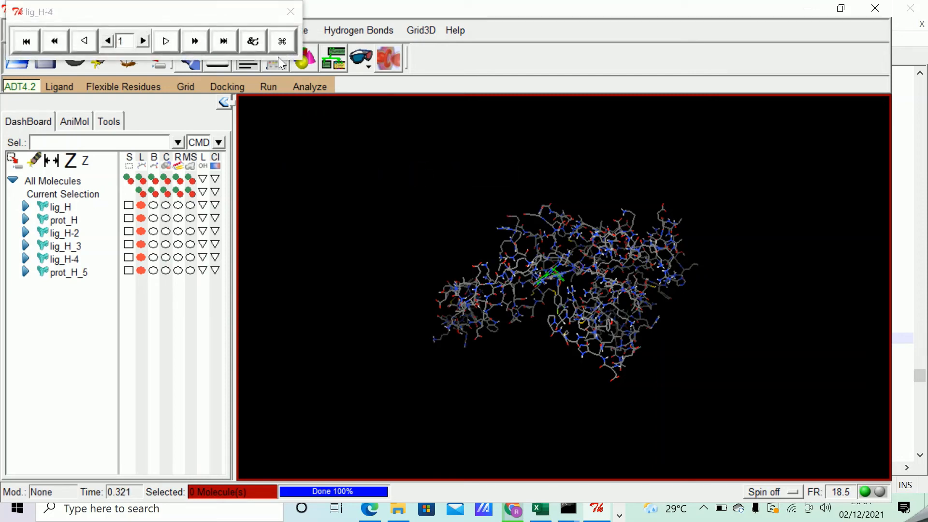
pyautogui.moveTo(229, 15); pyautogui.dragTo(299, 53)
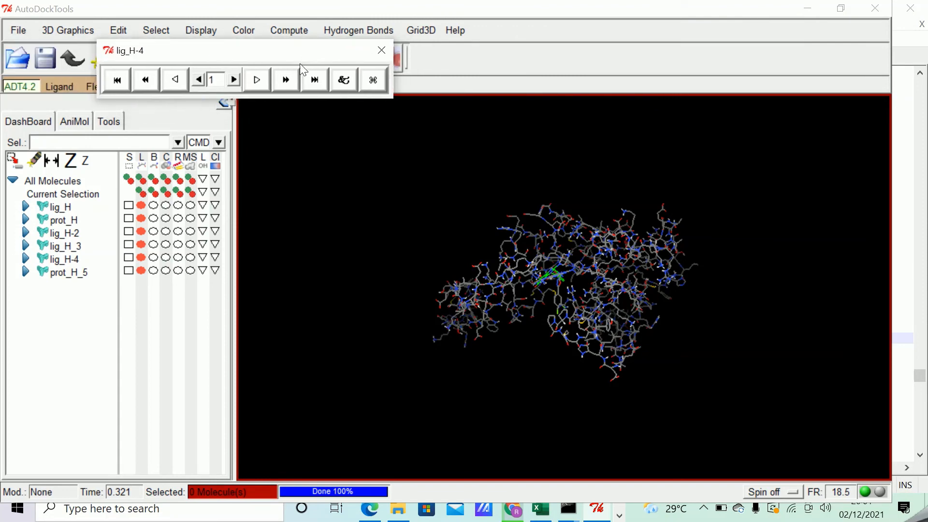
# - Open the player's play options, enable Show Info, and place the conformation info window beside the molecule
pyautogui.click(347, 81)
pyautogui.moveTo(139, 16); pyautogui.dragTo(156, 138)
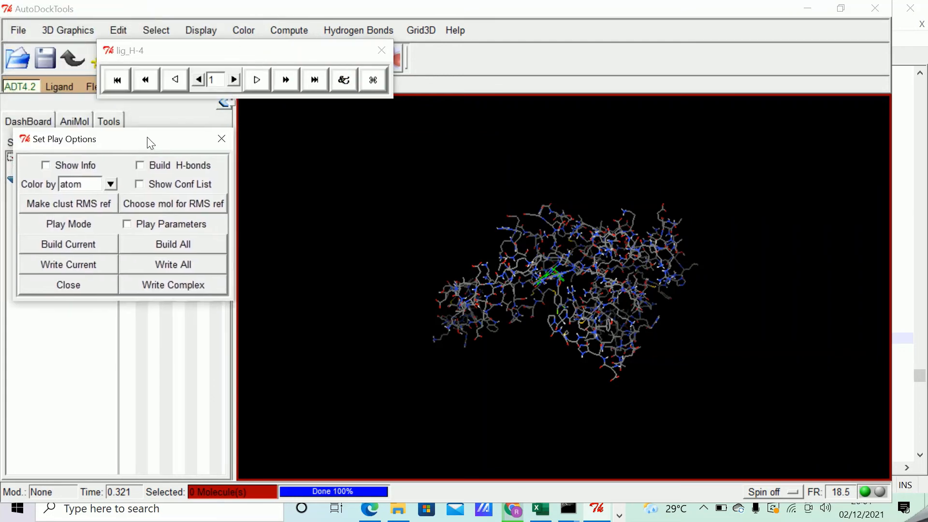
pyautogui.click(59, 163)
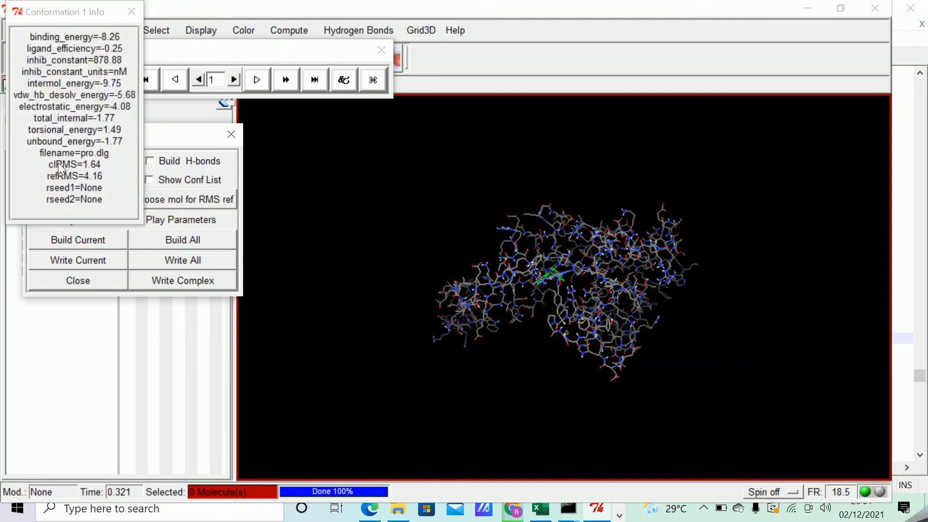
pyautogui.moveTo(87, 15); pyautogui.dragTo(335, 244)
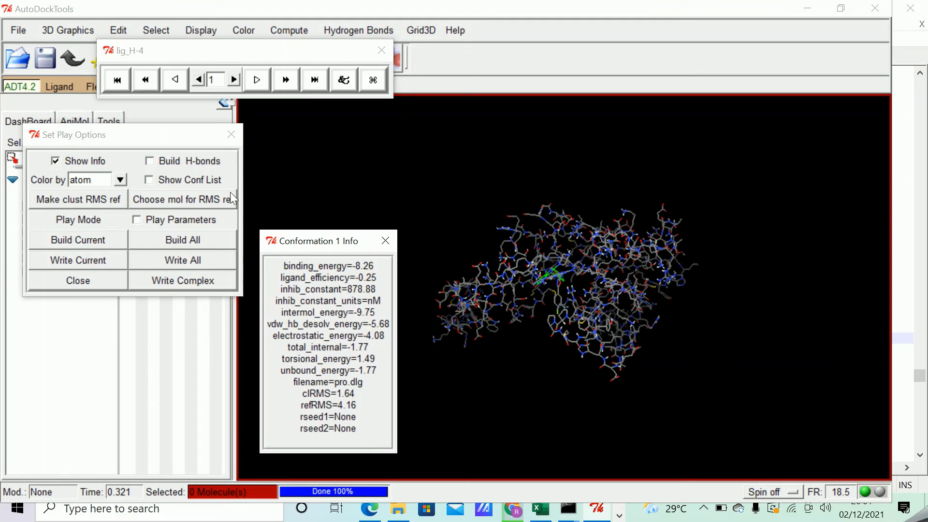
# - Set the lig_H-4 player to conformation 5 to show its pose and energy details
pyautogui.click(222, 80)
pyautogui.moveTo(222, 80); pyautogui.dragTo(204, 80)
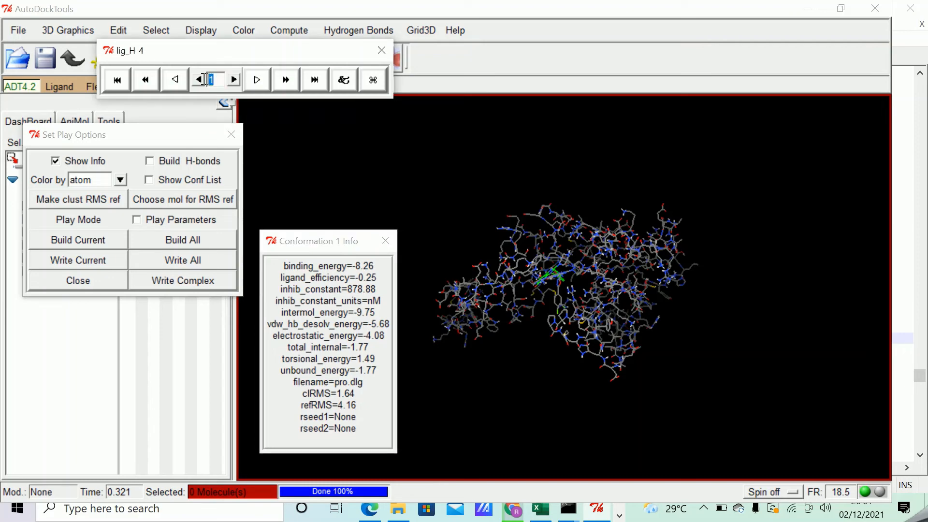
pyautogui.write('5')
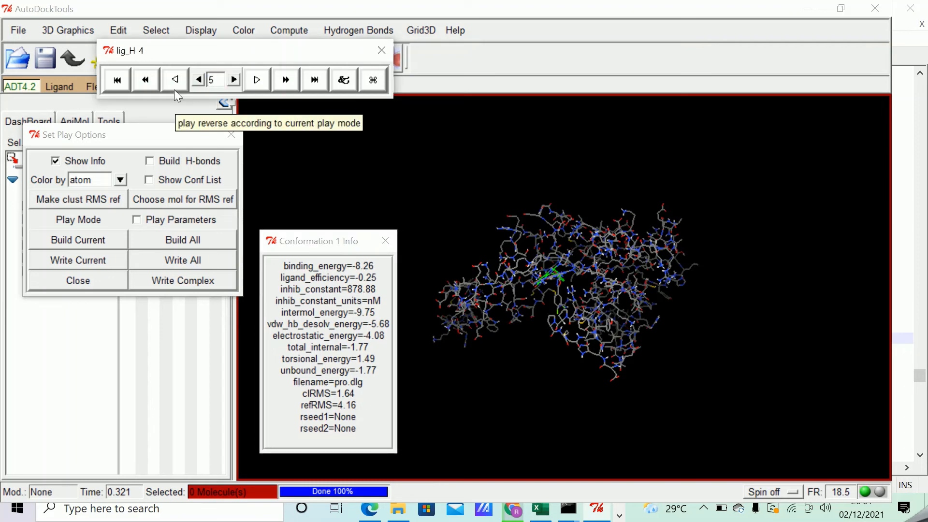
pyautogui.press('Return')
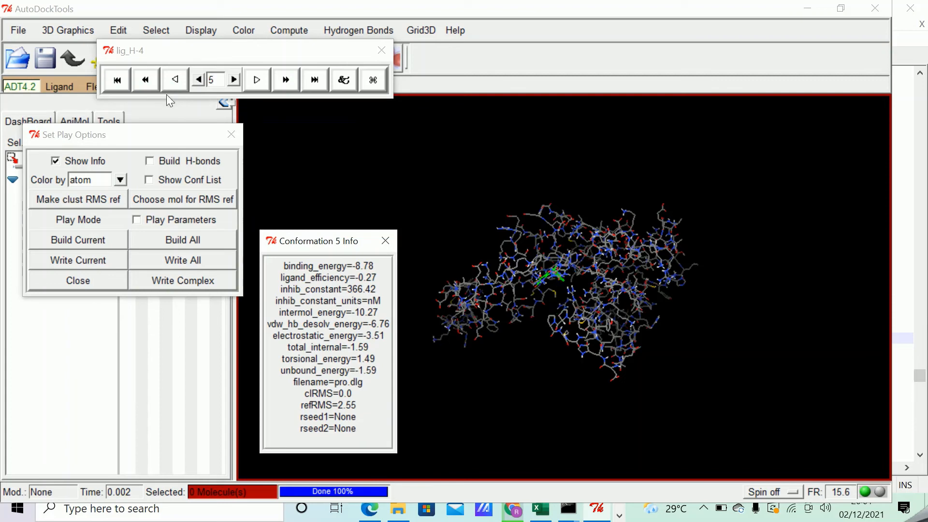
pyautogui.doubleClick(217, 79)
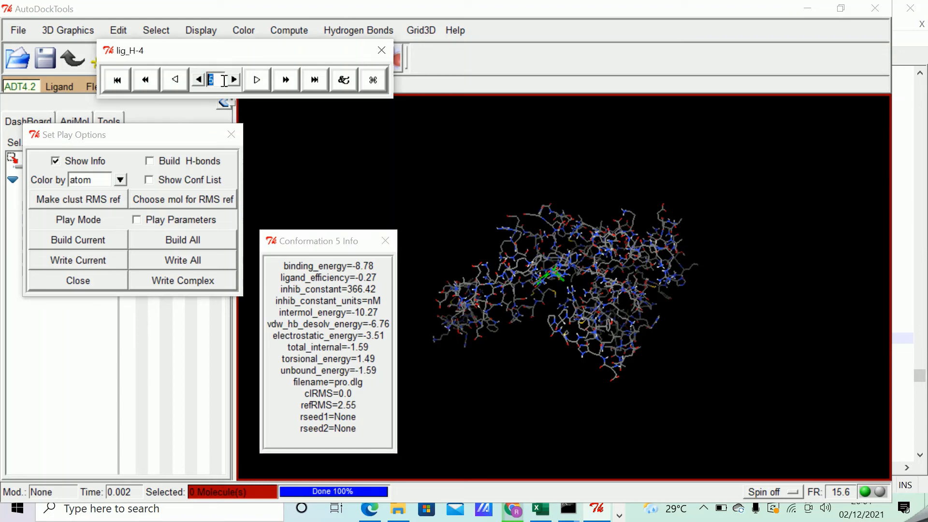
pyautogui.press('Return')
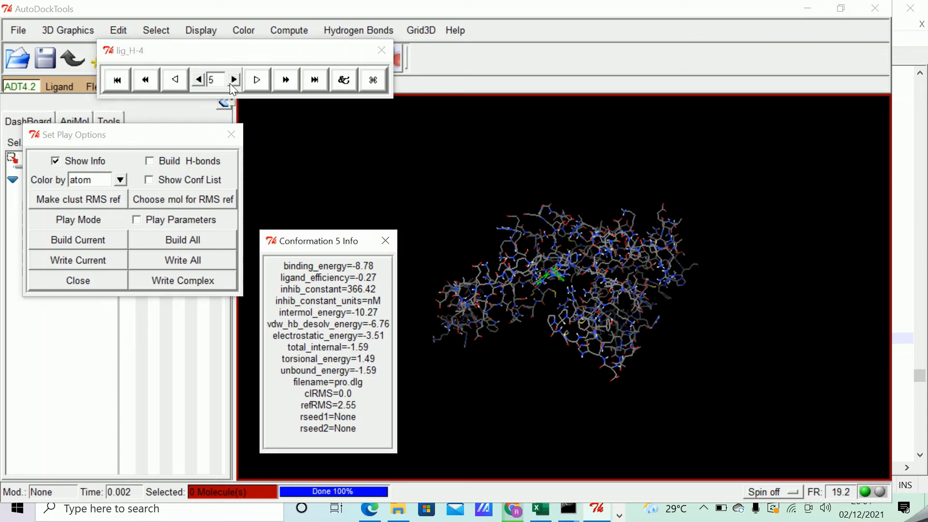
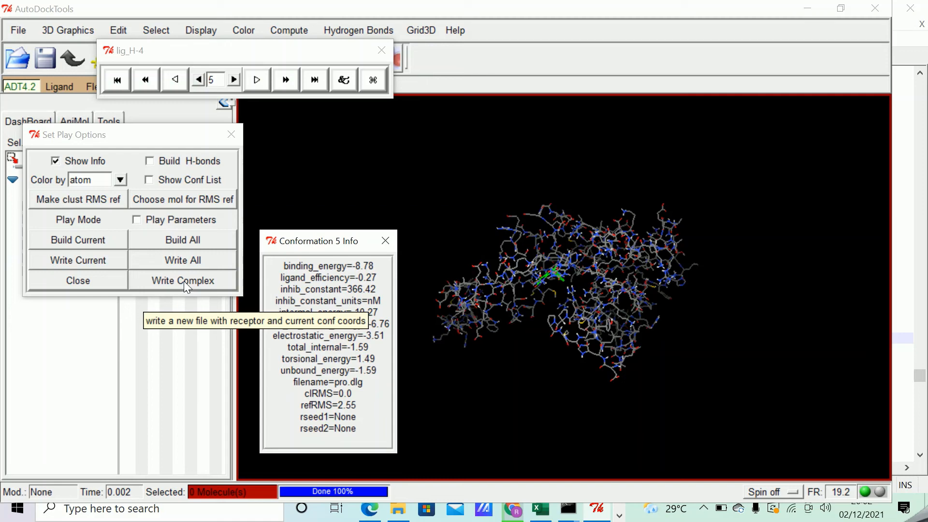
# - Write the complex of the receptor and current conformation to the DOCKING folder as dockterbaik.pdb
pyautogui.click(183, 280)
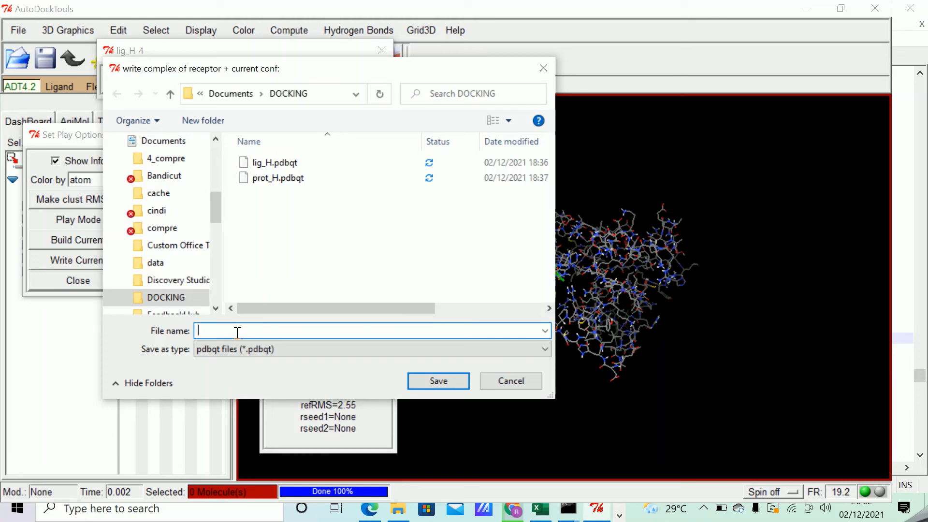
pyautogui.write('dock')
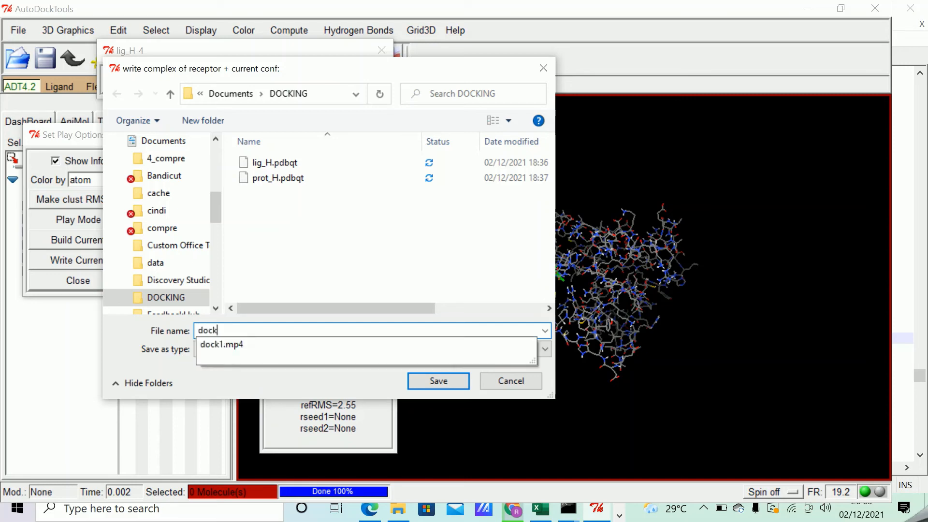
pyautogui.write('terbaik')
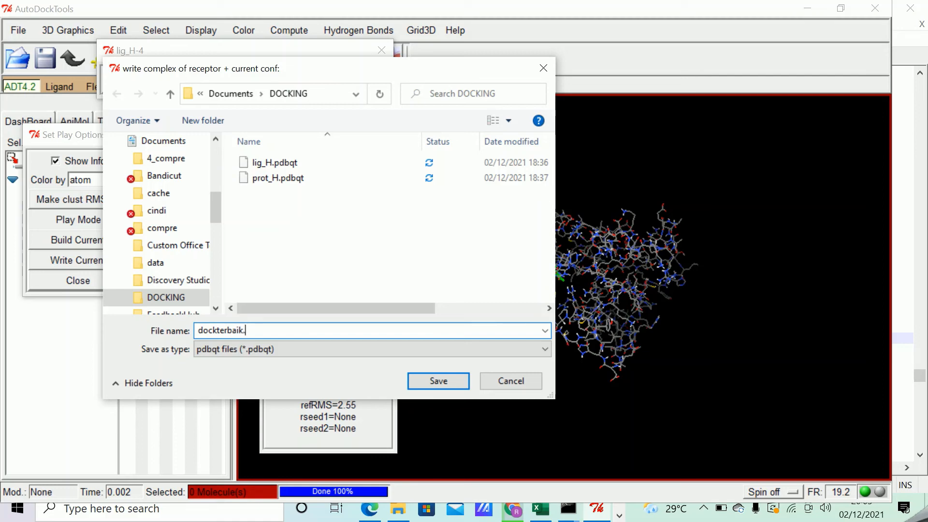
pyautogui.write('.pdp')
pyautogui.write('b')
pyautogui.click(449, 381)
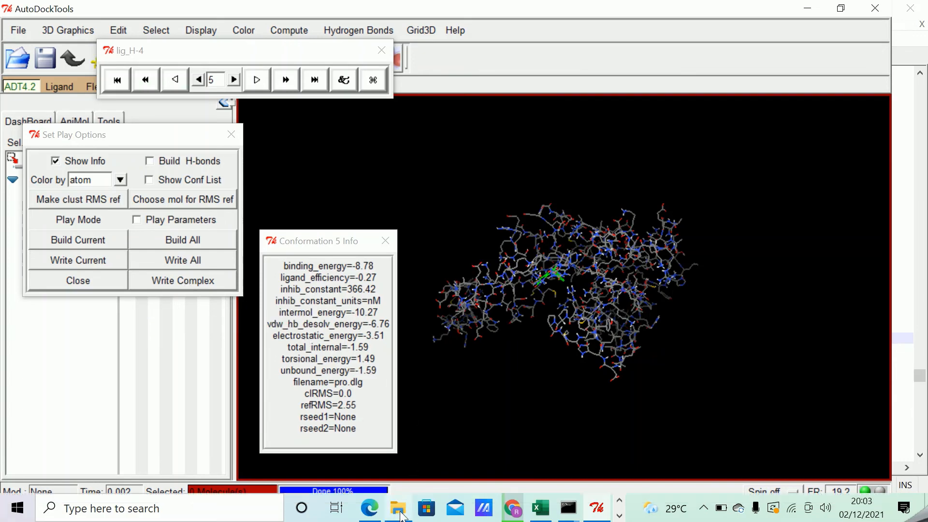
# - Open dockterbaik.pdb from the DOCKING folder in Discovery Studio Visualizer, postponing its initial settings setup
pyautogui.moveTo(402, 513)
pyautogui.click(407, 401)
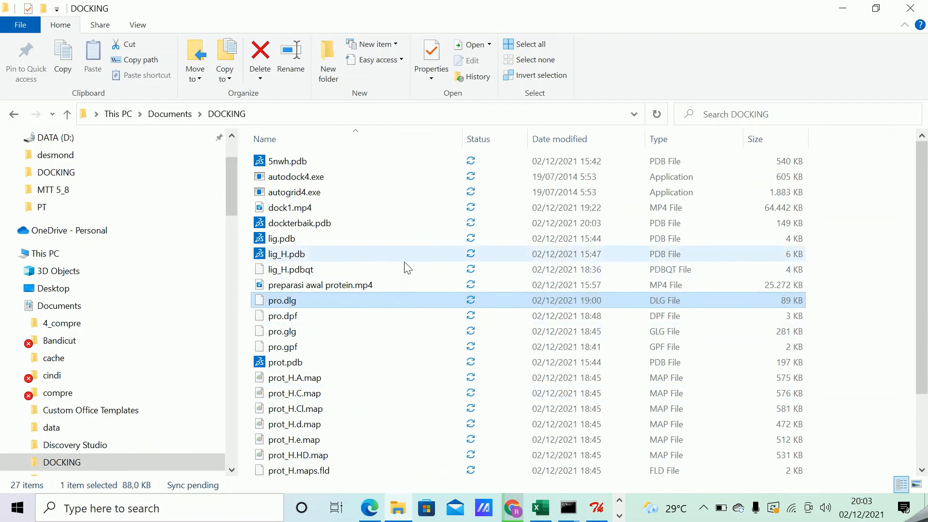
pyautogui.click(310, 222)
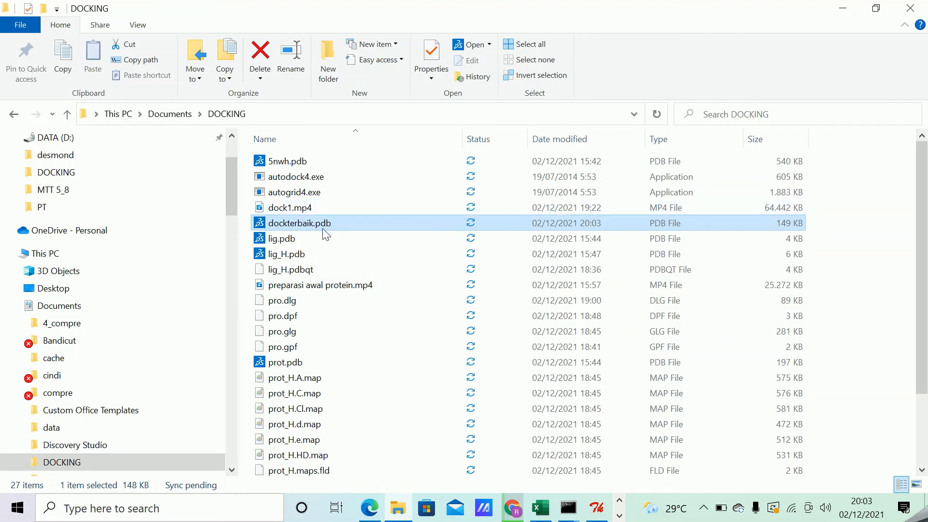
pyautogui.click(292, 239)
pyautogui.click(293, 223)
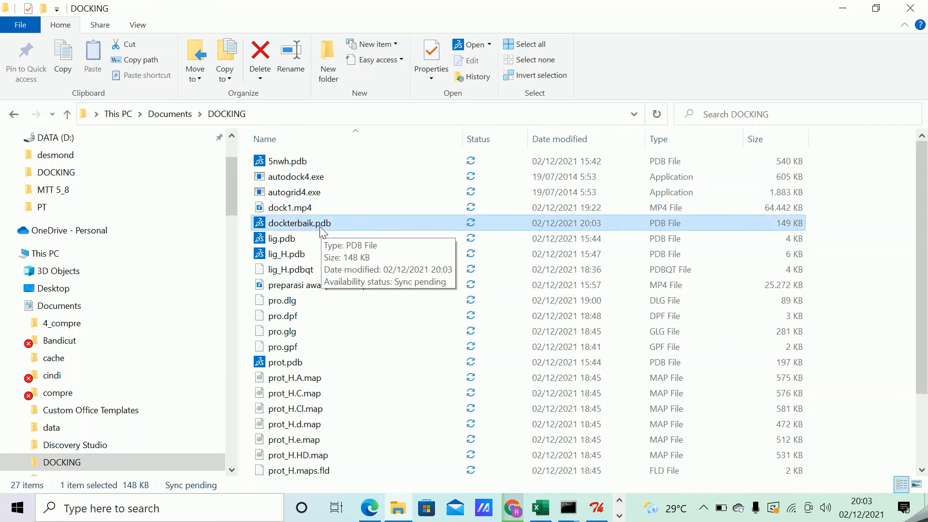
pyautogui.click(292, 223)
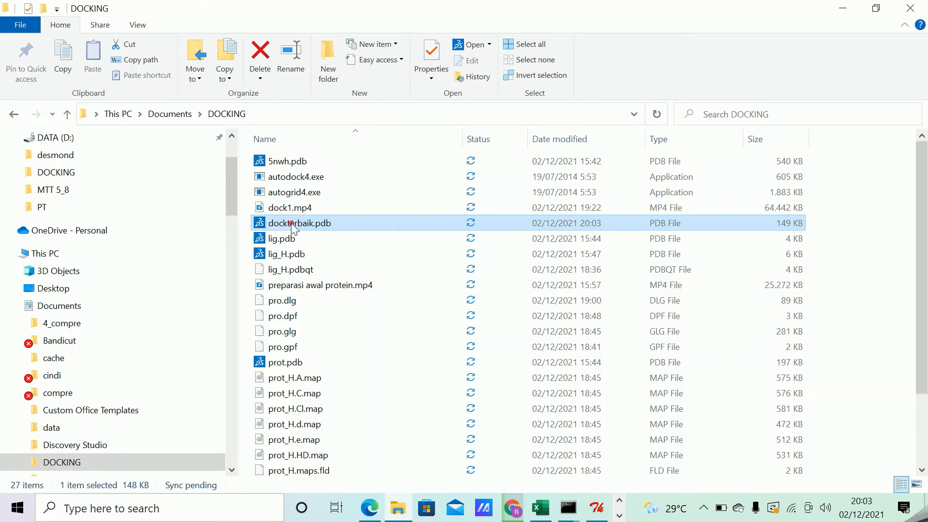
pyautogui.doubleClick(292, 223)
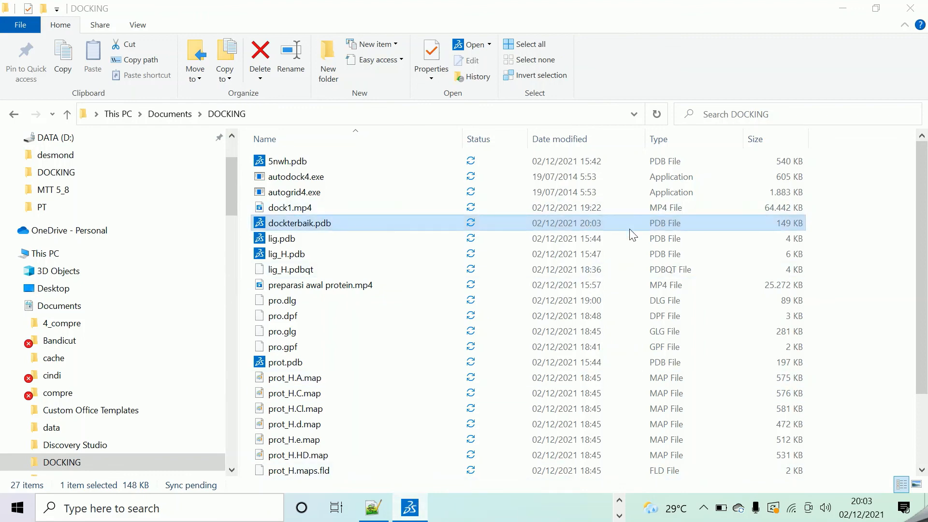
pyautogui.click(842, 8)
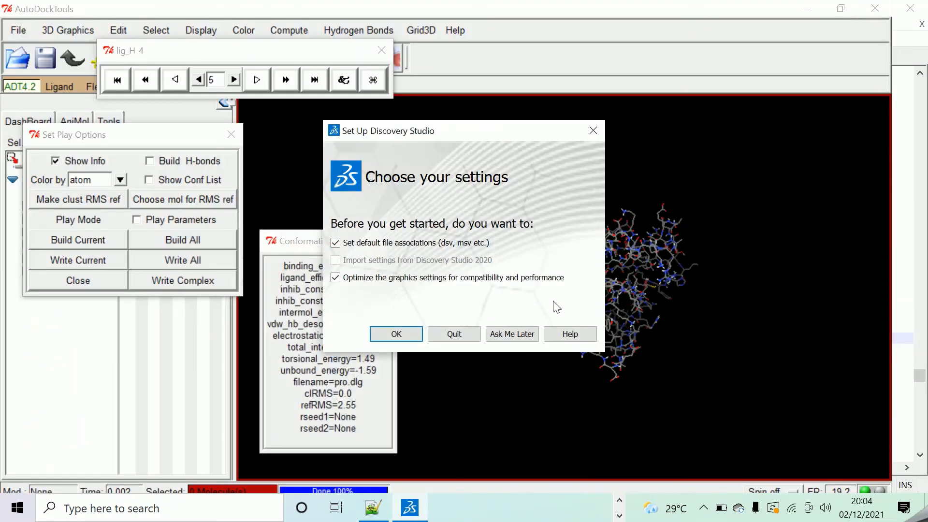
pyautogui.click(525, 335)
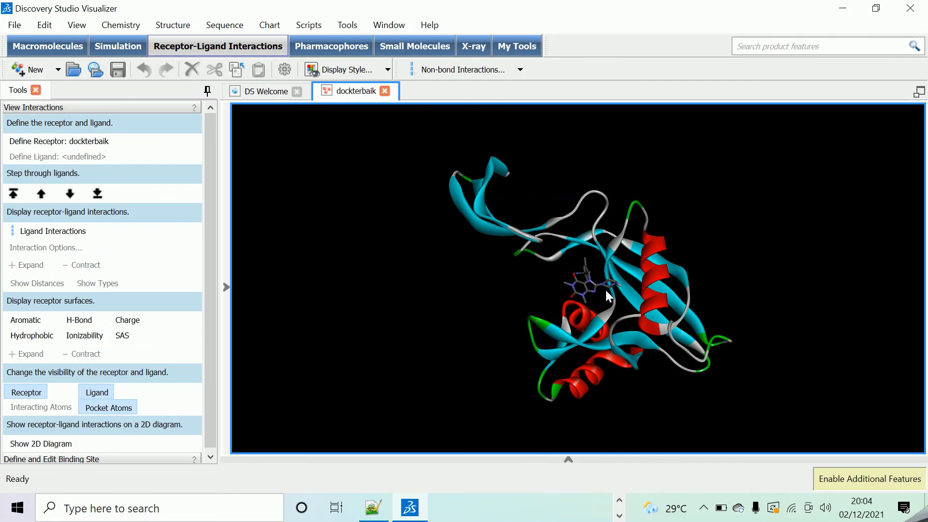
# - Show the receptor-ligand interactions of dockterbaik on a 2D diagram and enlarge it slightly
pyautogui.moveTo(658, 284); pyautogui.dragTo(578, 244, button='right')
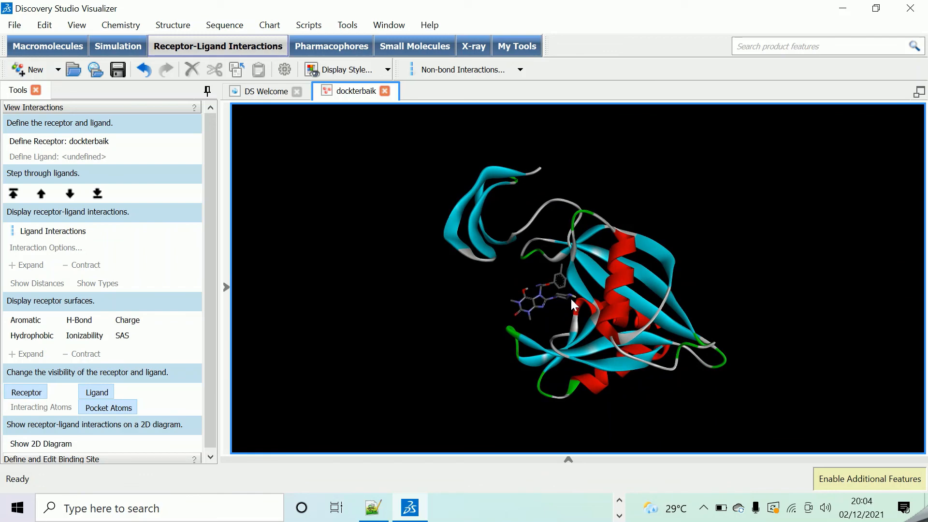
pyautogui.moveTo(590, 292); pyautogui.dragTo(578, 290, button='right')
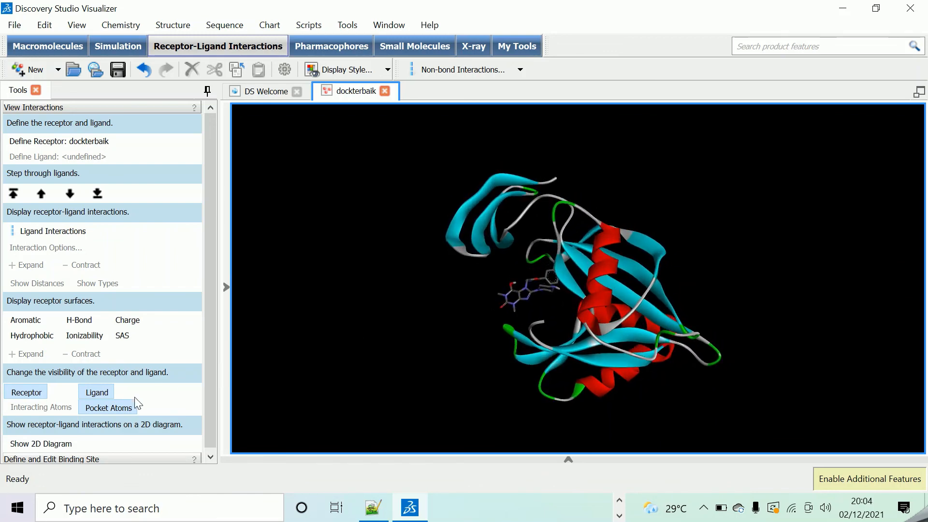
pyautogui.click(53, 450)
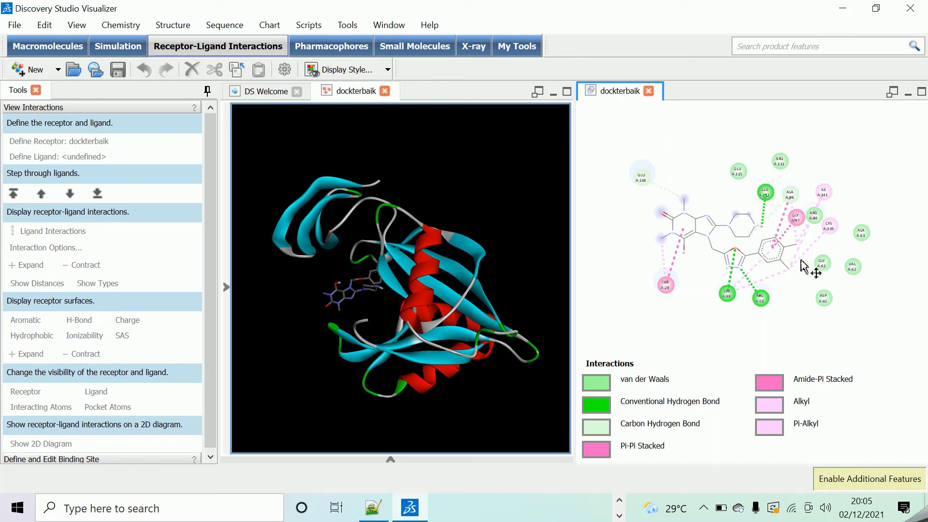
pyautogui.scroll(1, 824, 238)
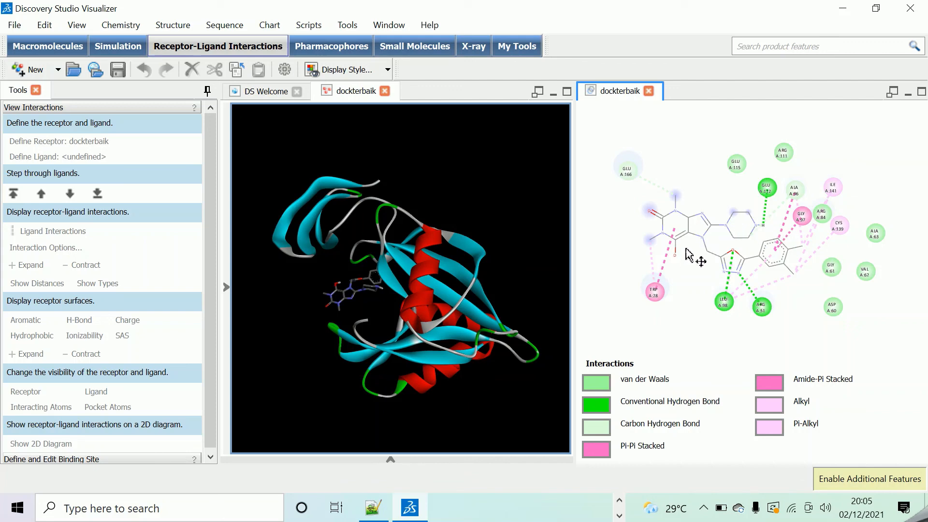
pyautogui.rightClick(703, 179)
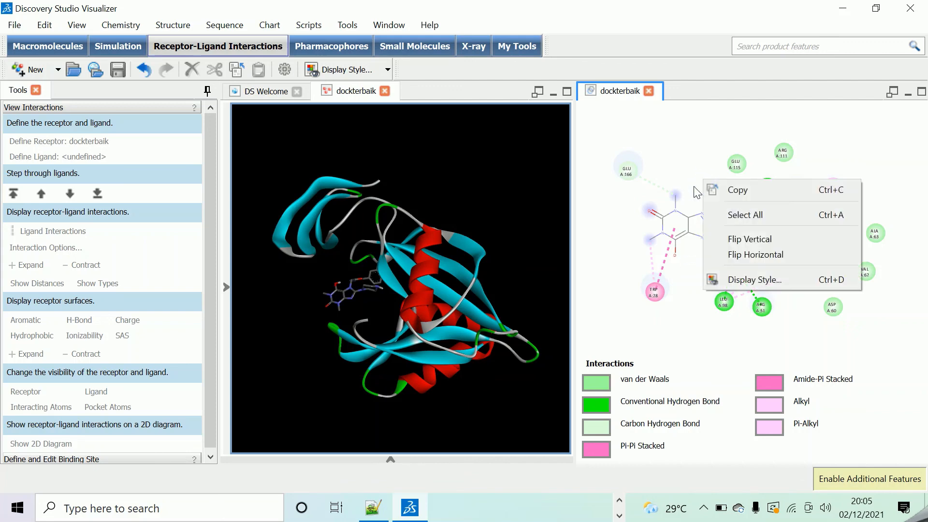
pyautogui.click(643, 217)
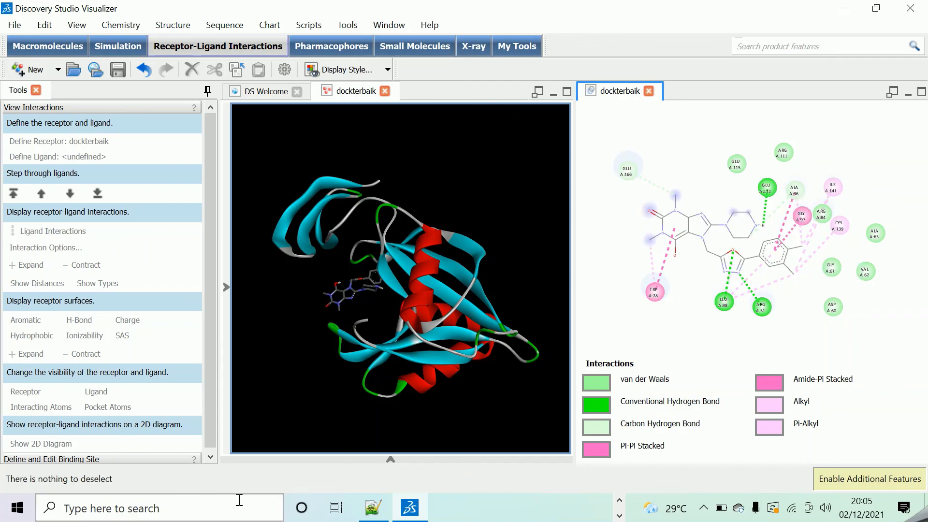
# - Switch to Snipping Tool and capture the 2D interaction diagram together with its interactions legend
pyautogui.click(233, 505)
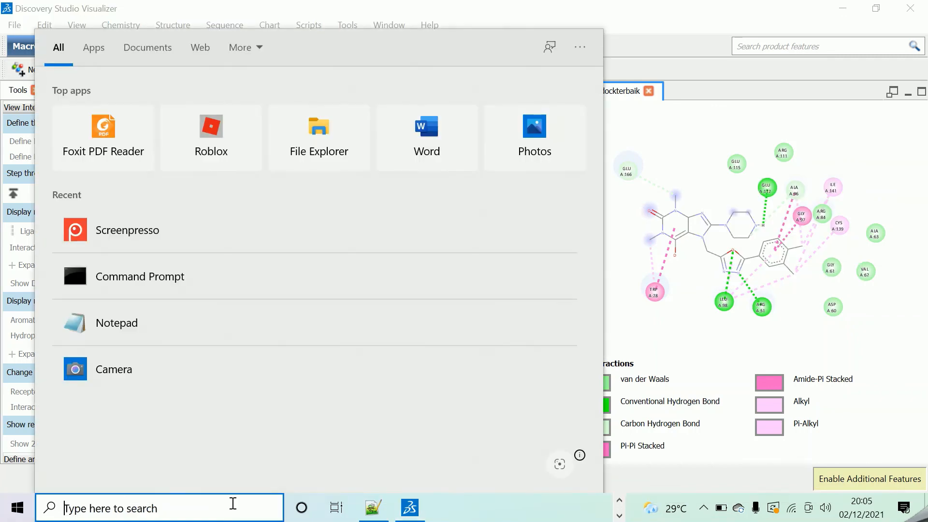
pyautogui.write('sn')
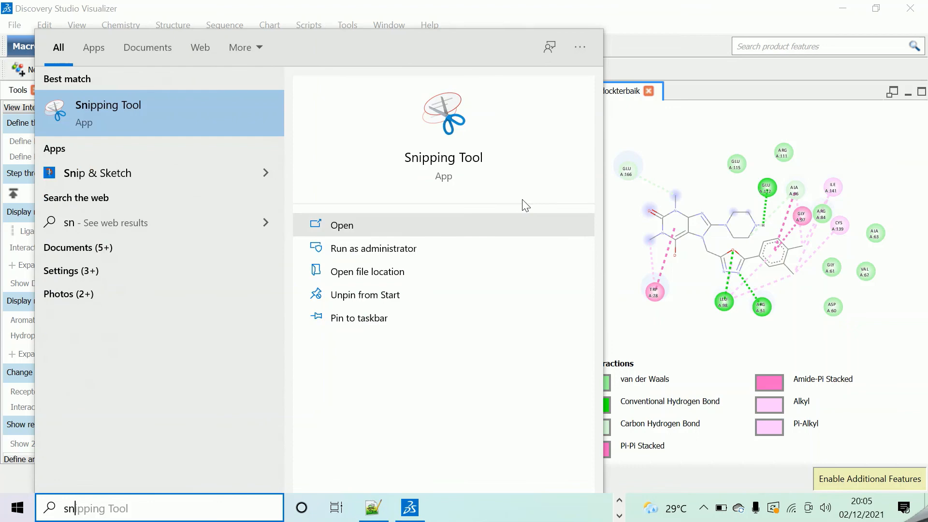
pyautogui.click(472, 162)
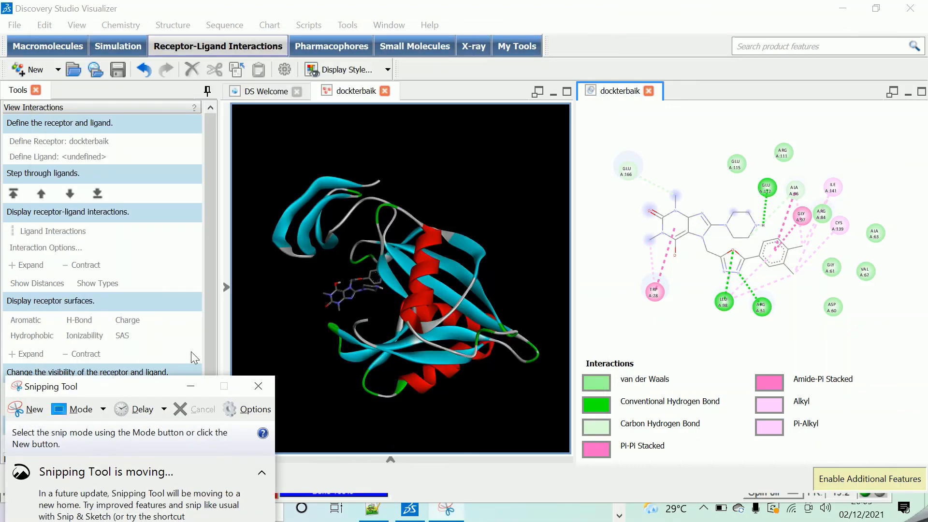
pyautogui.click(34, 408)
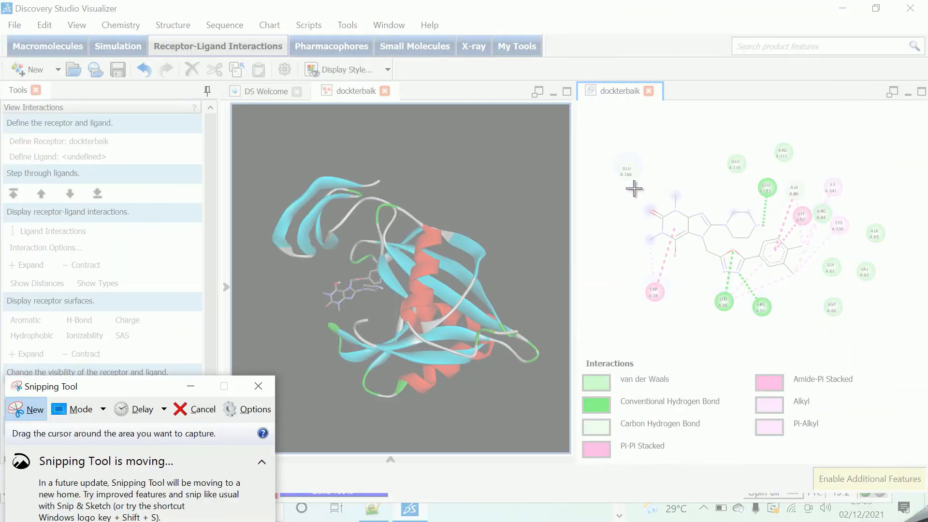
pyautogui.moveTo(576, 459); pyautogui.dragTo(902, 135)
# - Save the captured interaction diagram as a PNG image
pyautogui.click(457, 29)
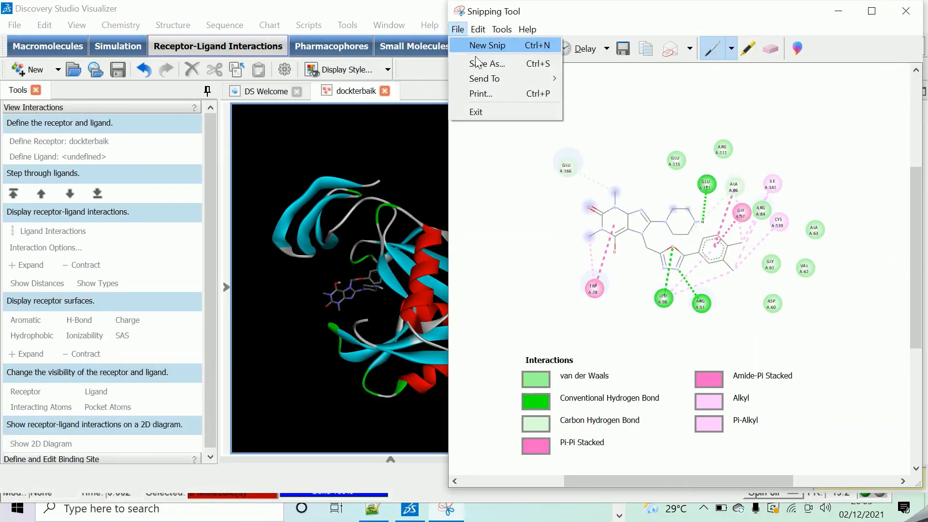
pyautogui.click(481, 63)
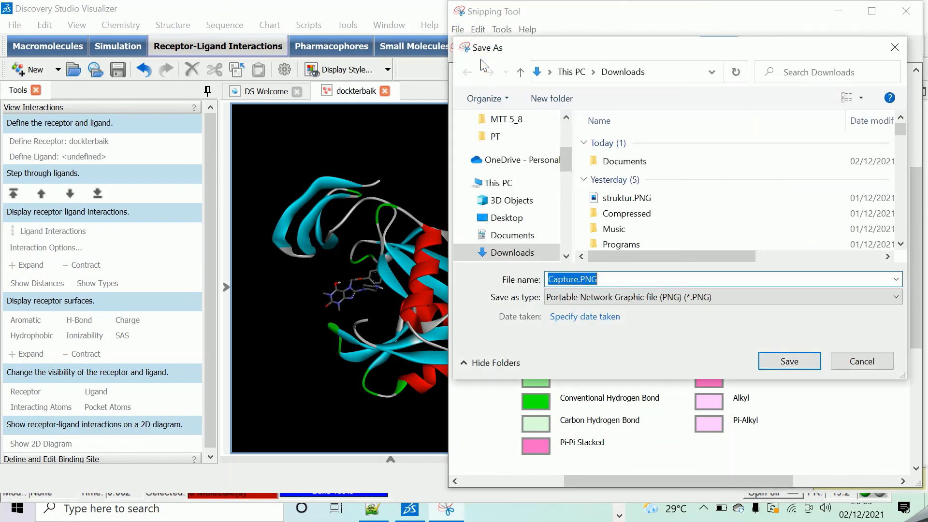